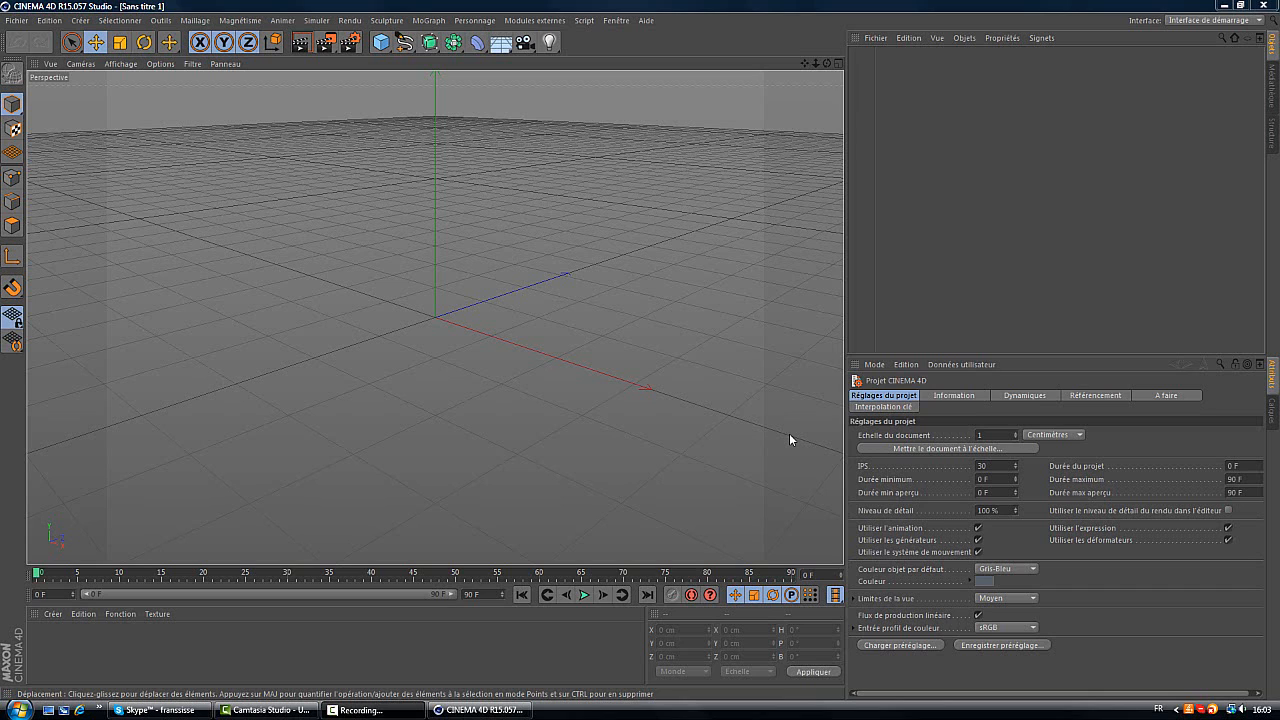
Add a MoText object to the scene and set its text to "TuTo".
click(429, 20)
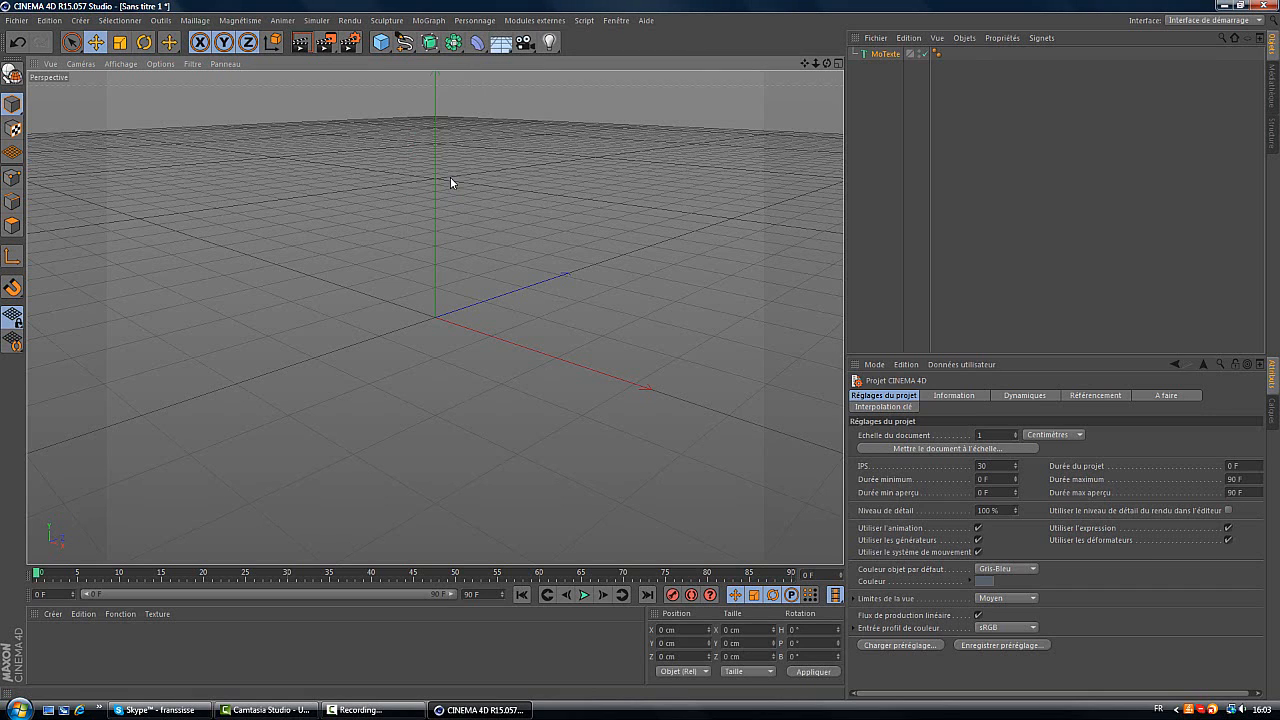
click(449, 176)
double_click(960, 452)
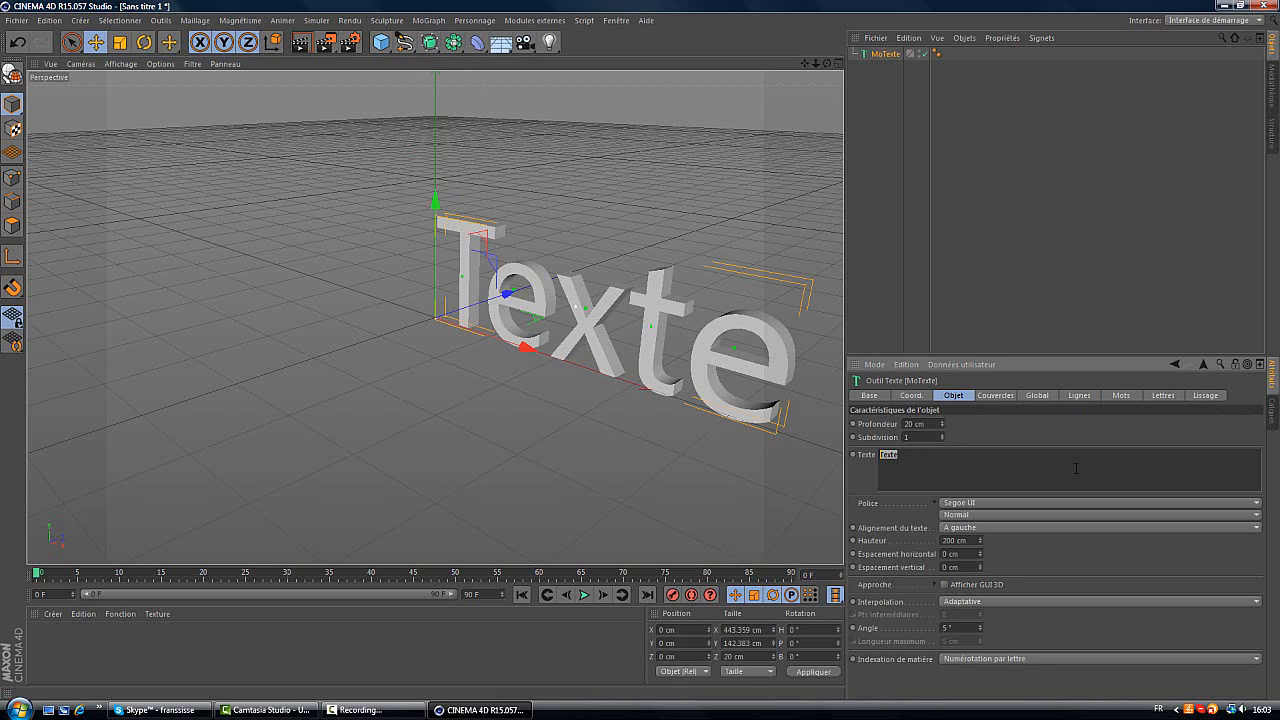
text(TU)
key(BackSpace)
Set the text object's depth to 80 cm.
double_click(910, 424)
text(80cm)
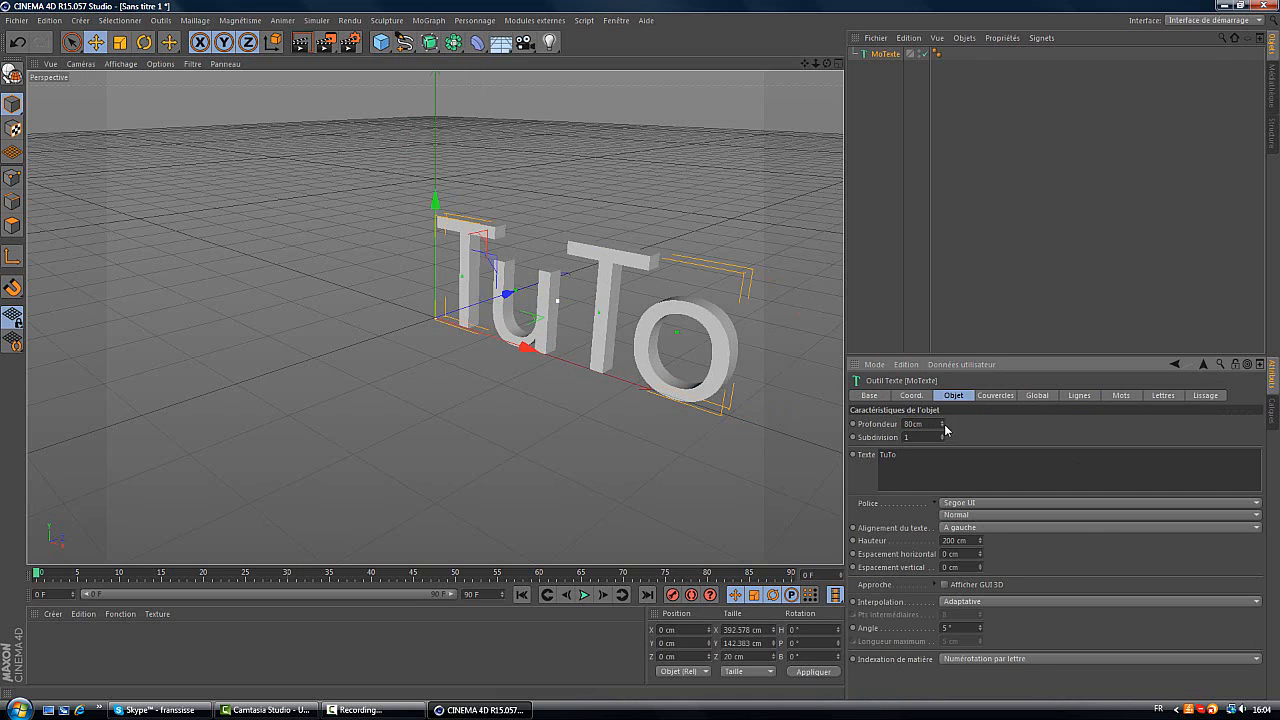
key(Return)
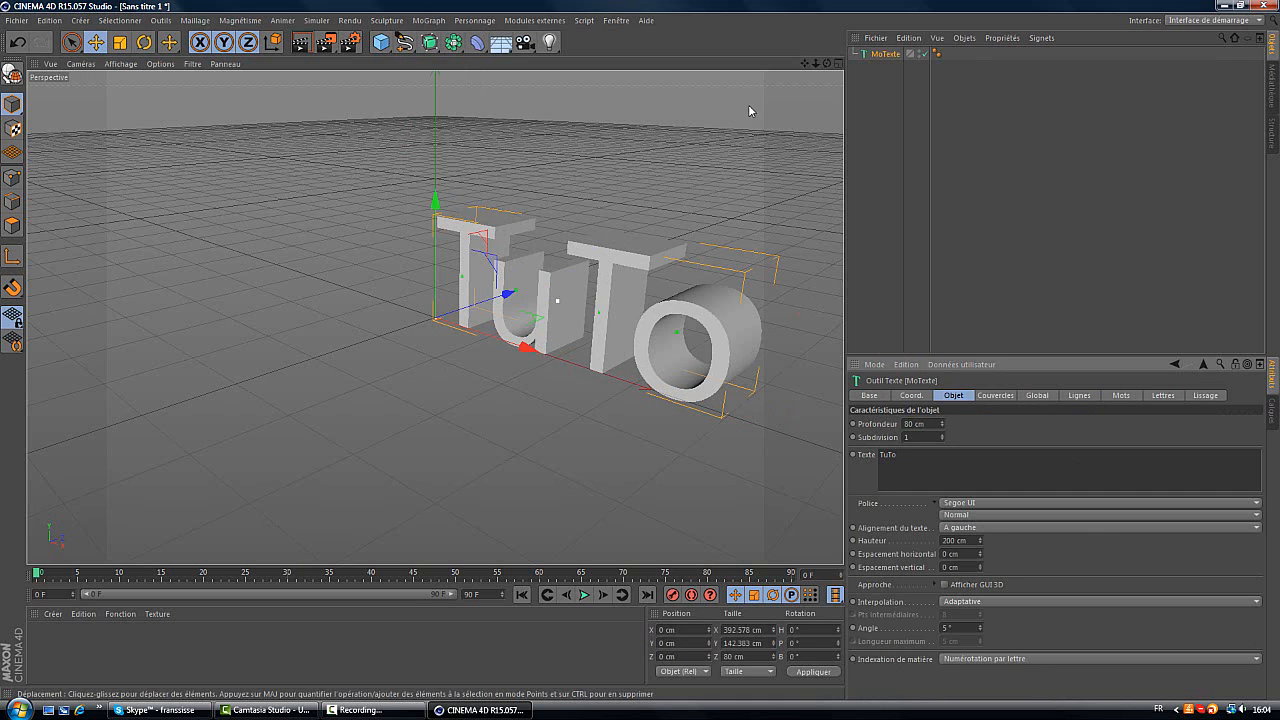
drag(828, 64, 643, 354)
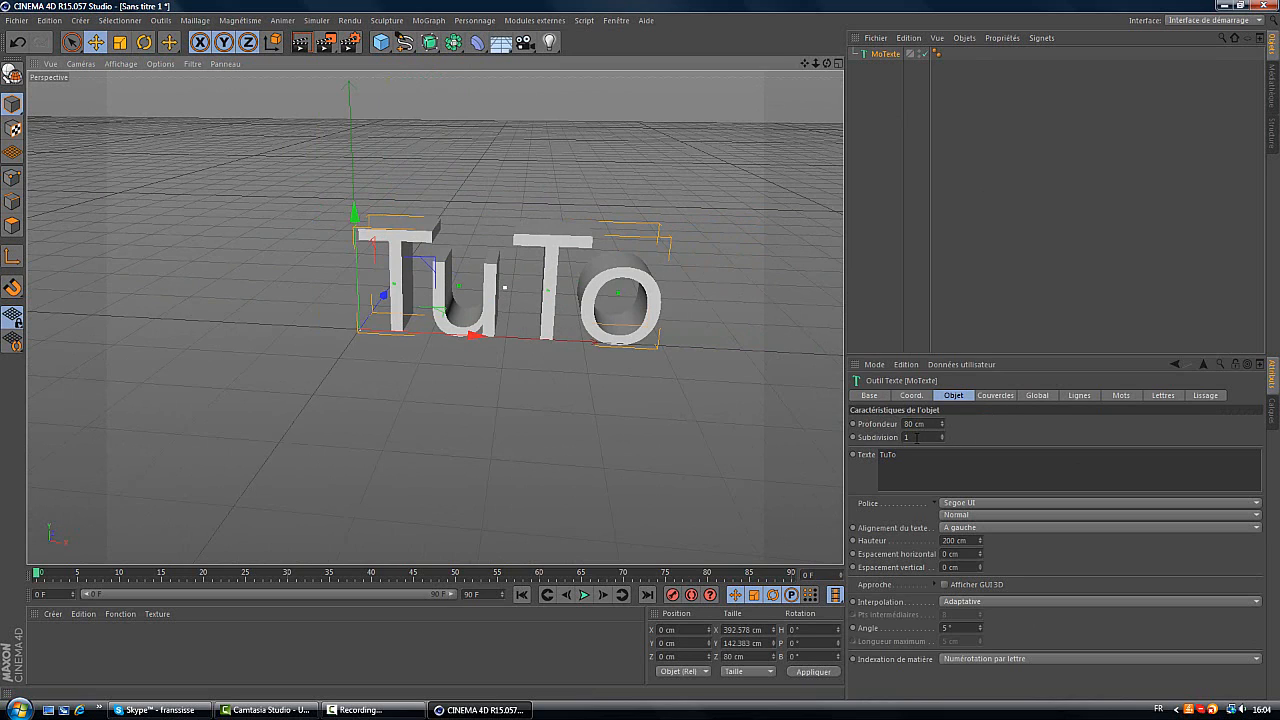
double_click(916, 437)
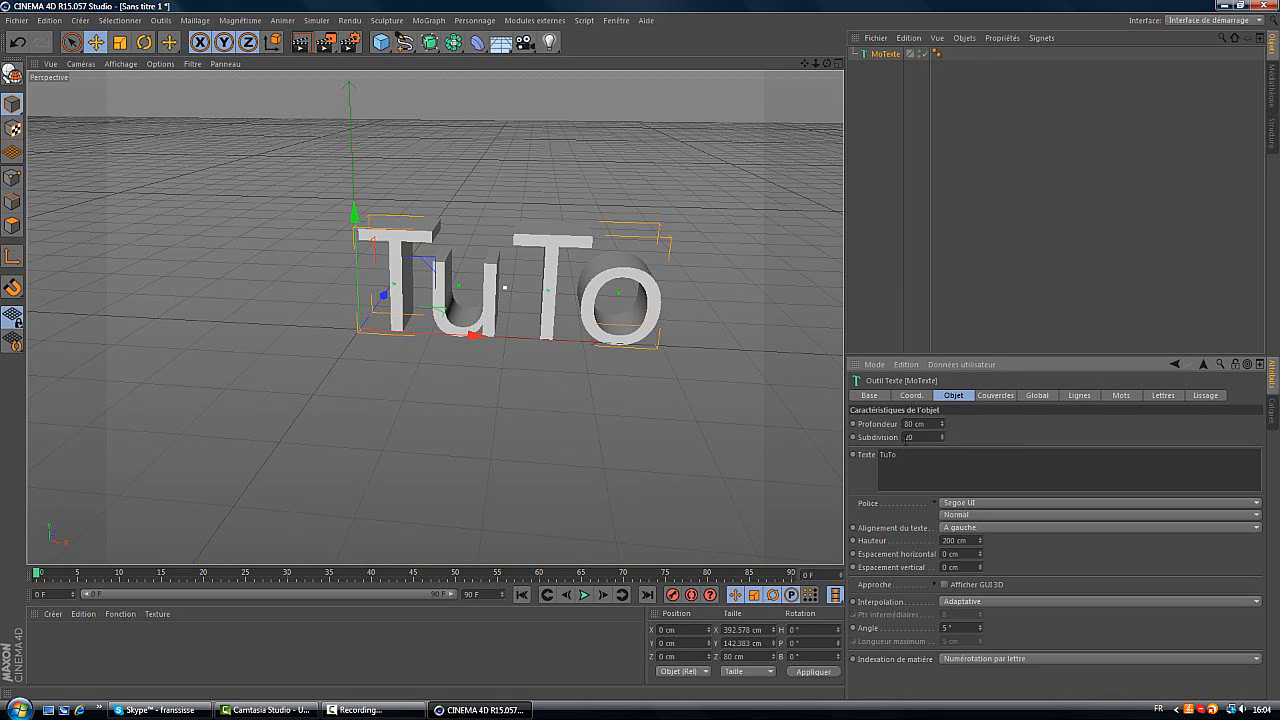
double_click(906, 438)
text(1)
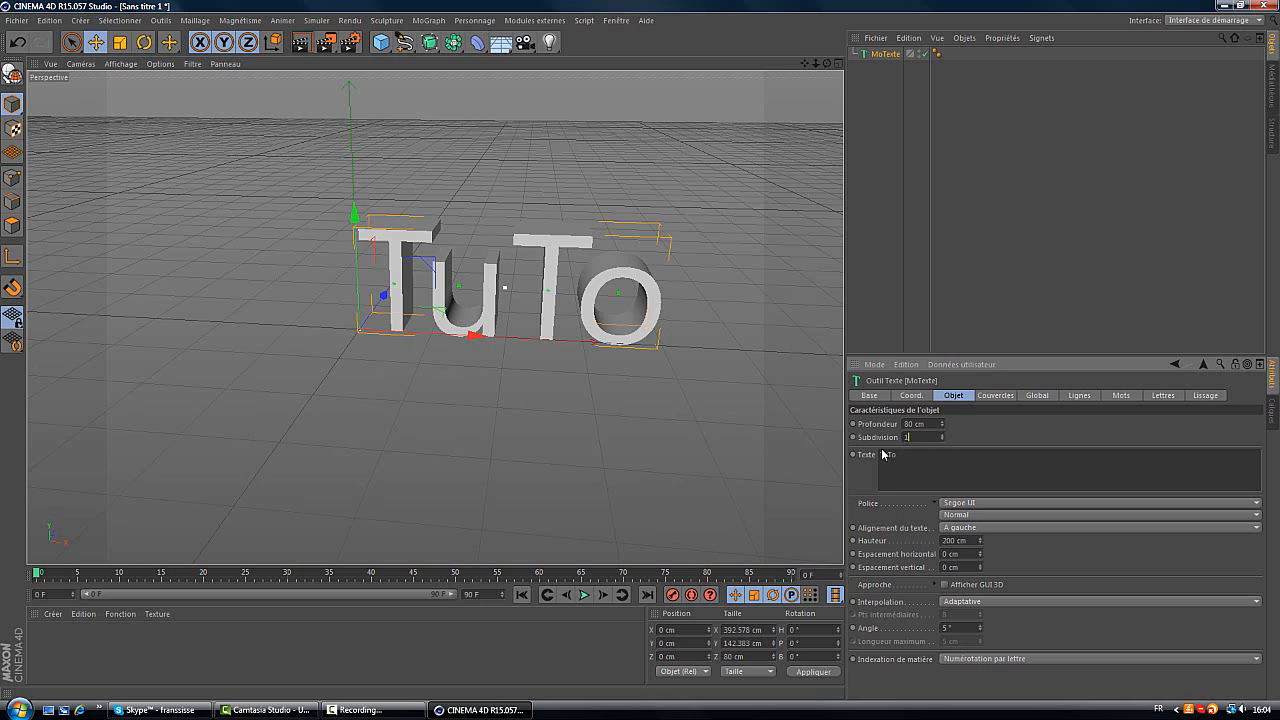
Change the text's font to Impact.
click(1000, 502)
scroll(1007, 300, up, 10)
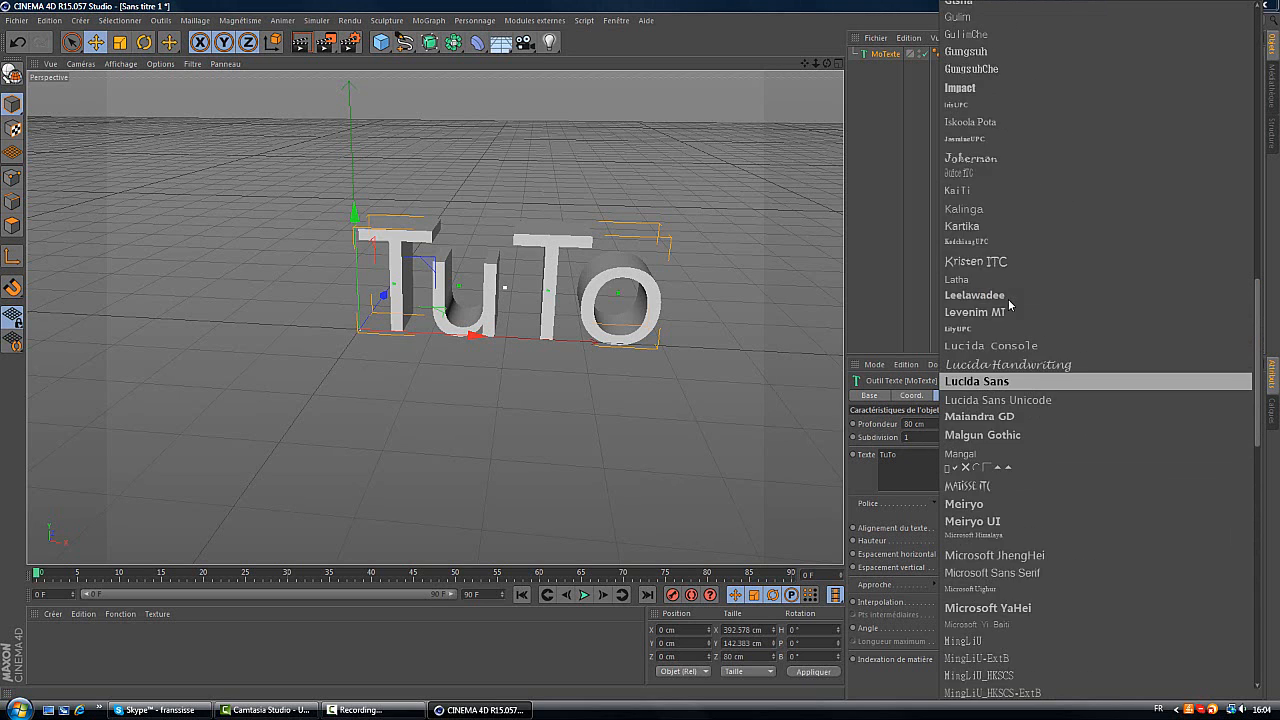
click(980, 168)
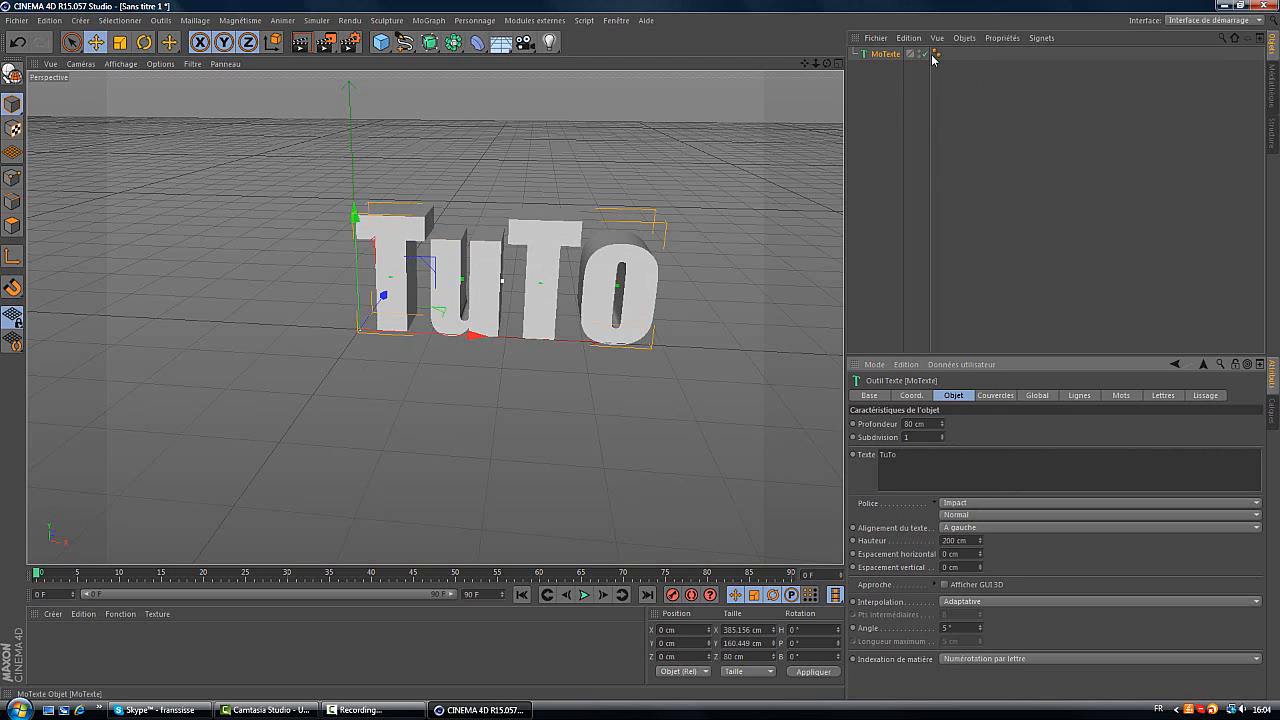
right_click(887, 55)
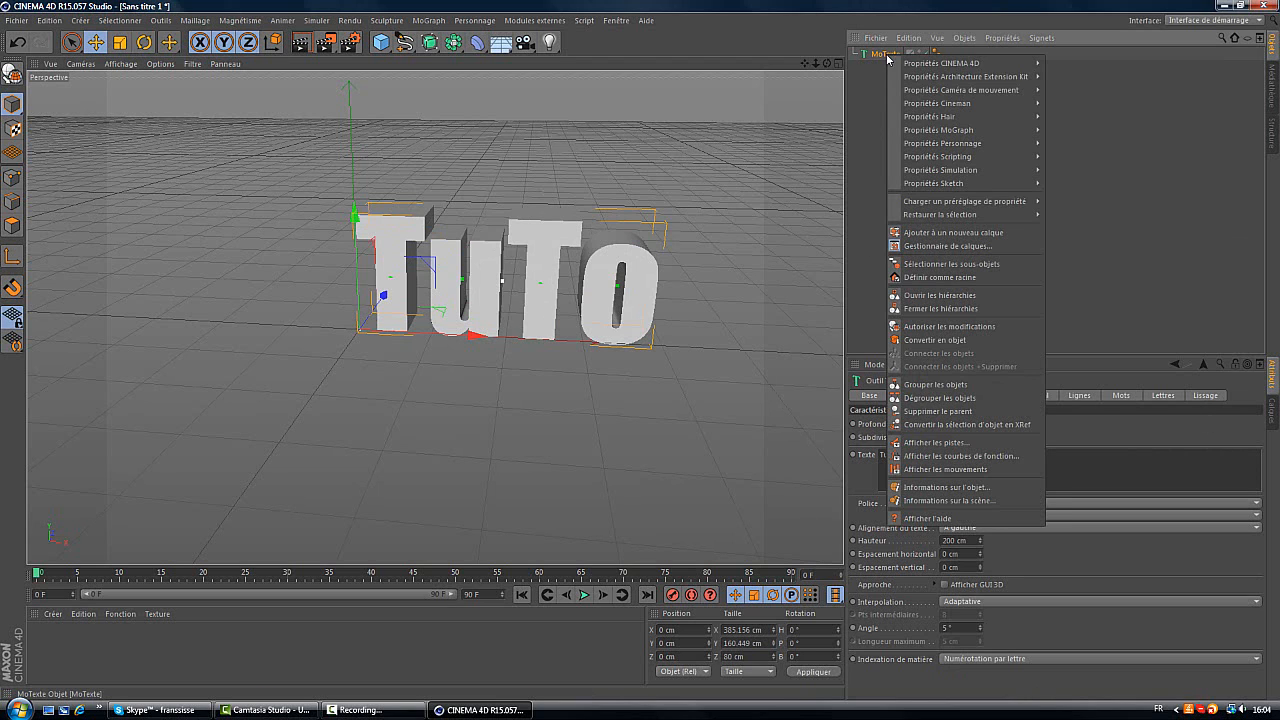
click(1102, 146)
click(1058, 146)
Create a new material, open it for editing and disable its specularity channel.
double_click(43, 648)
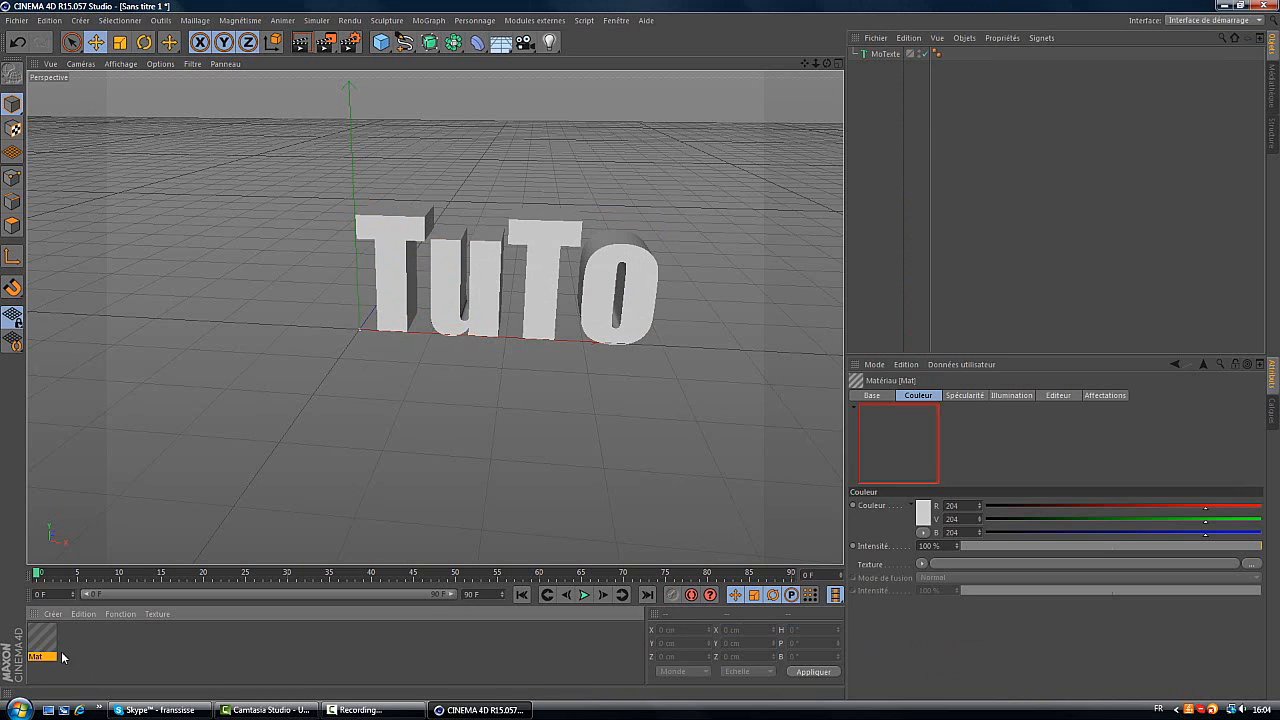
double_click(43, 648)
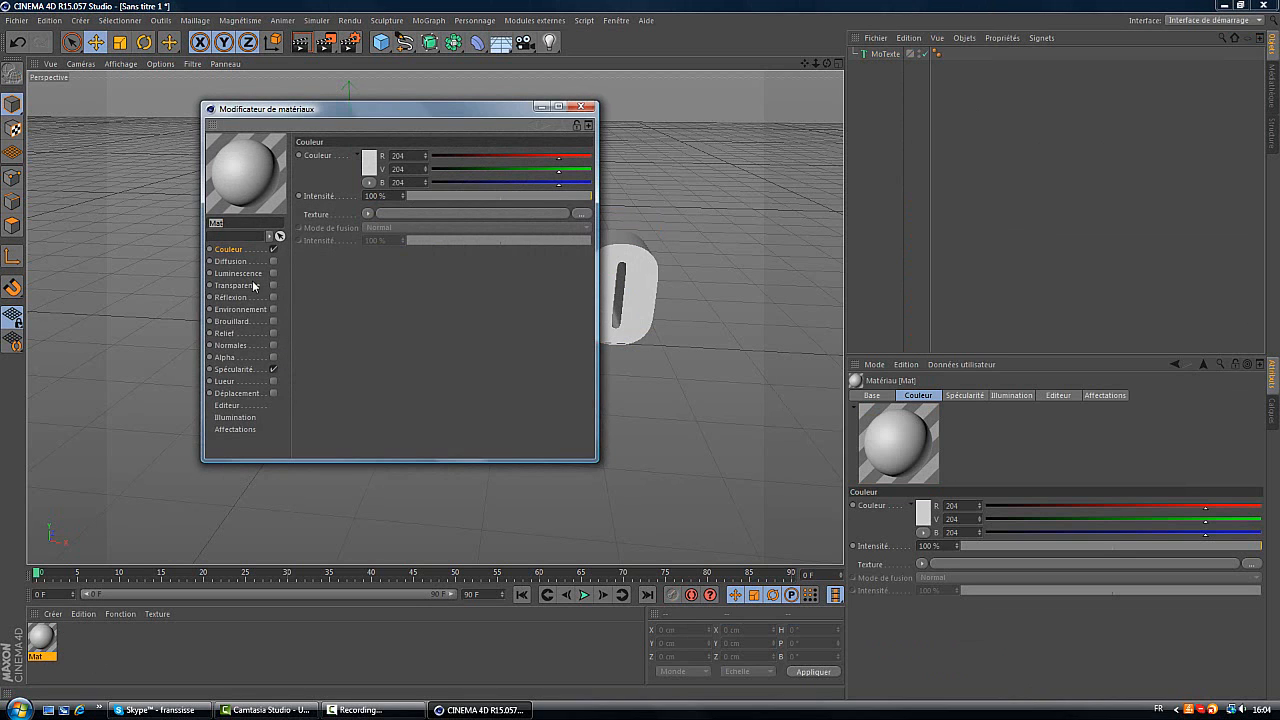
click(88, 652)
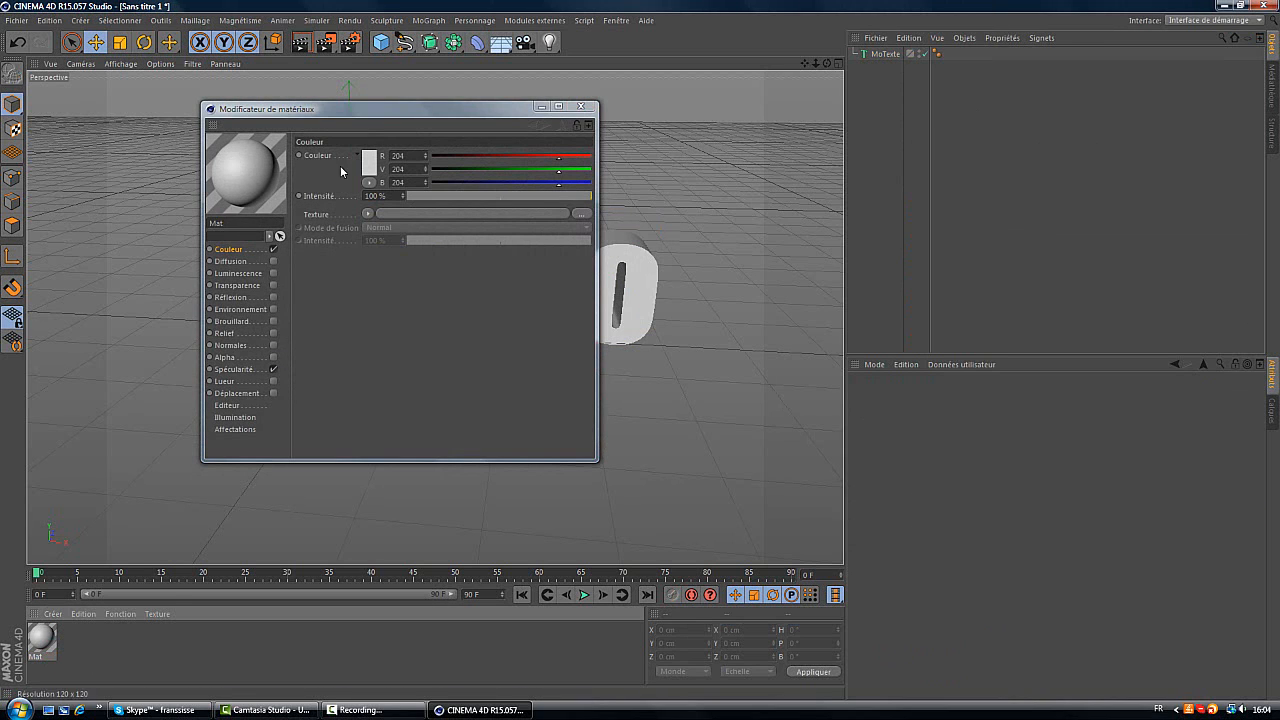
click(273, 369)
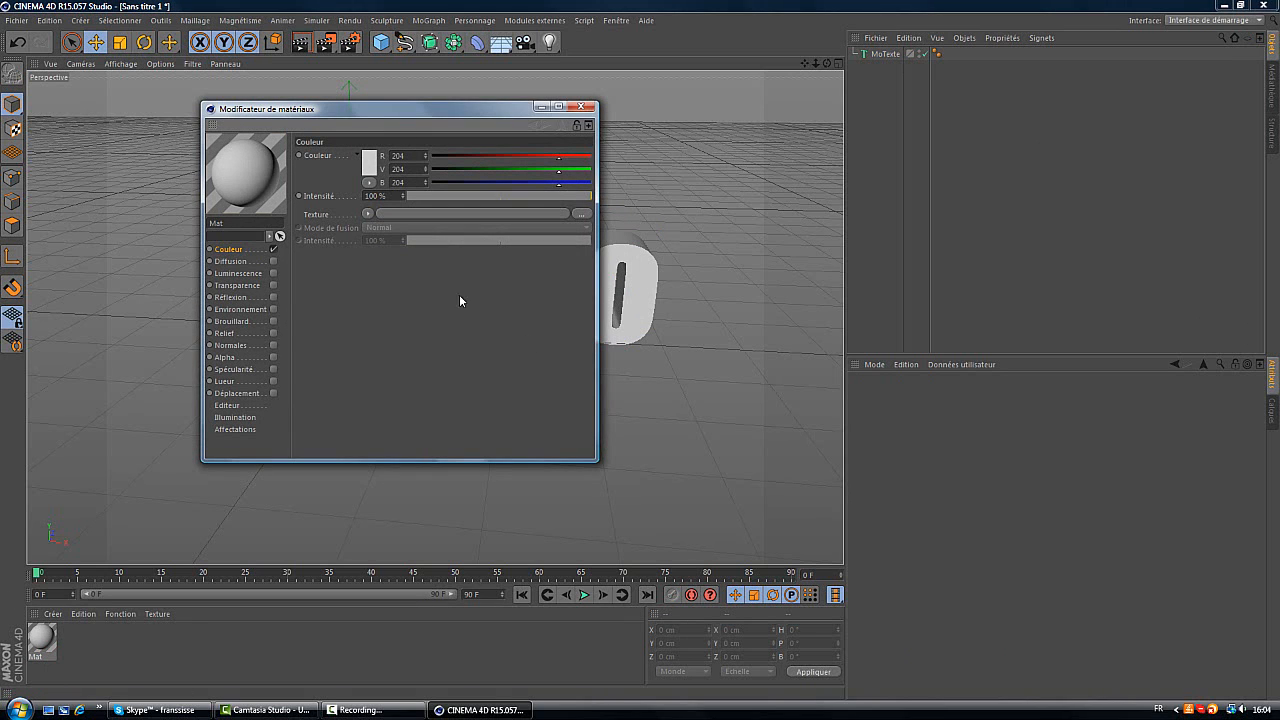
Set the material's color to bright green with RGB values 0, 255, 8.
click(366, 162)
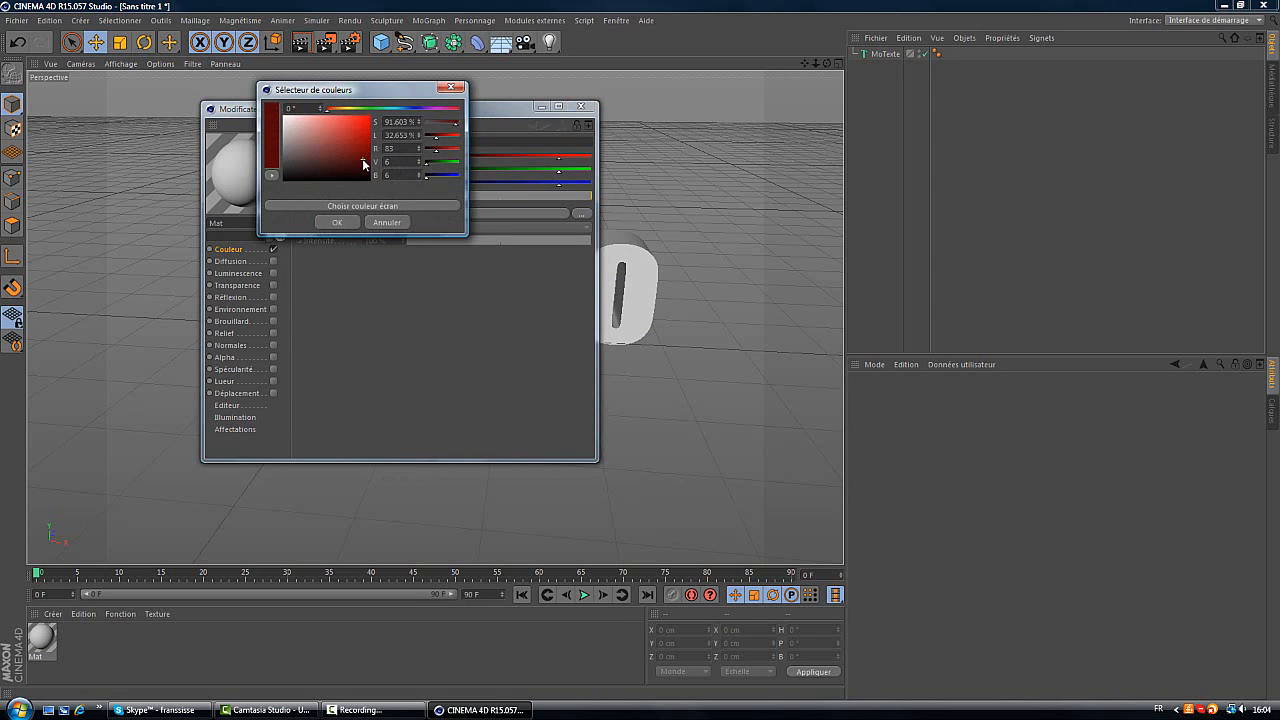
click(374, 110)
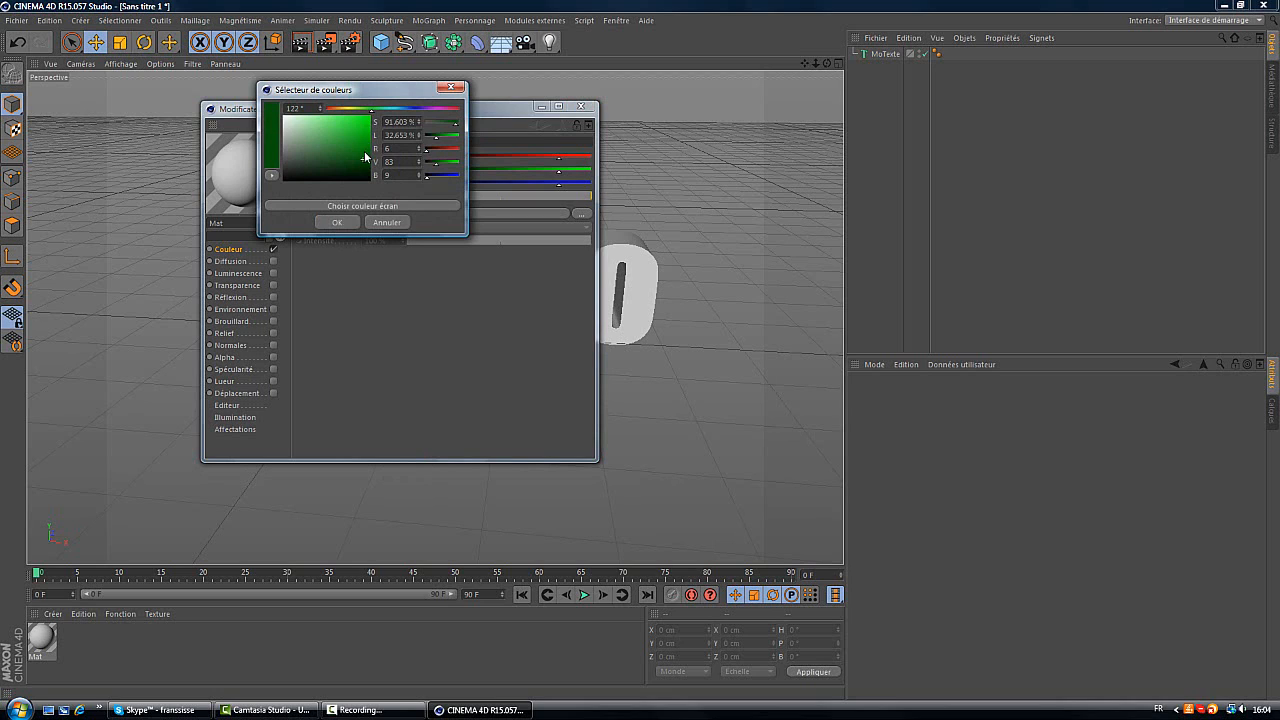
drag(363, 159, 378, 111)
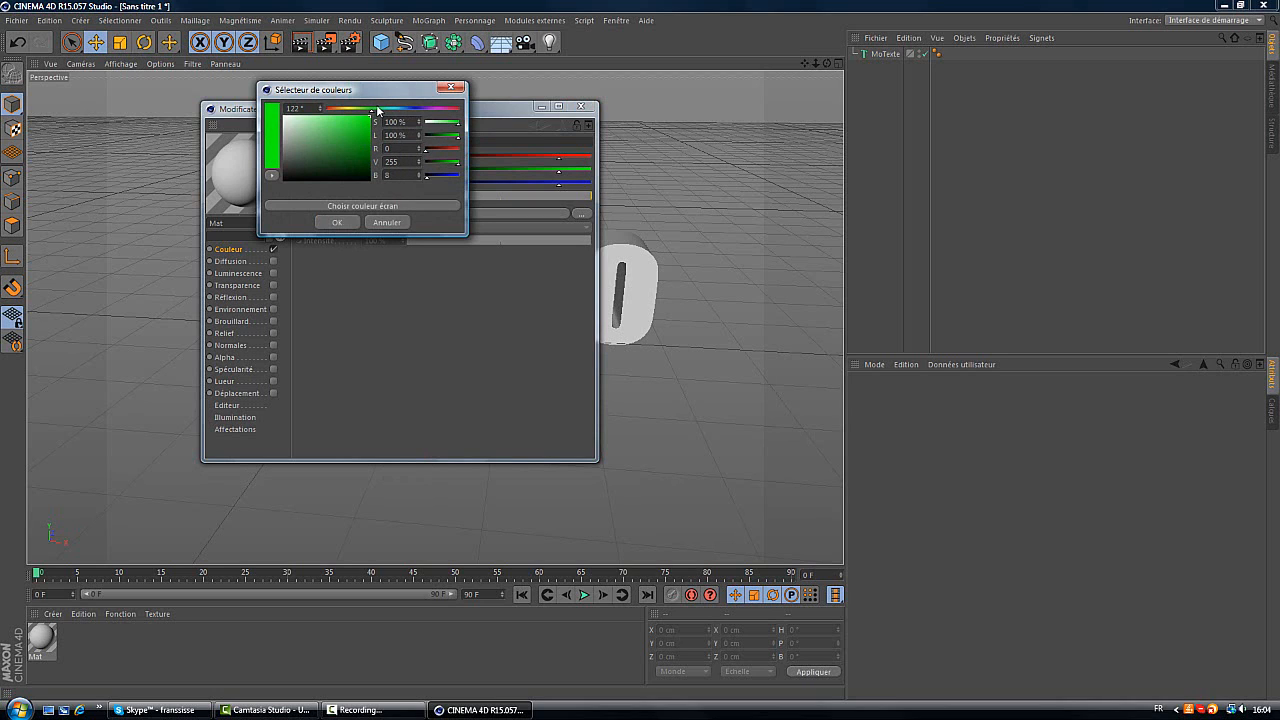
click(338, 222)
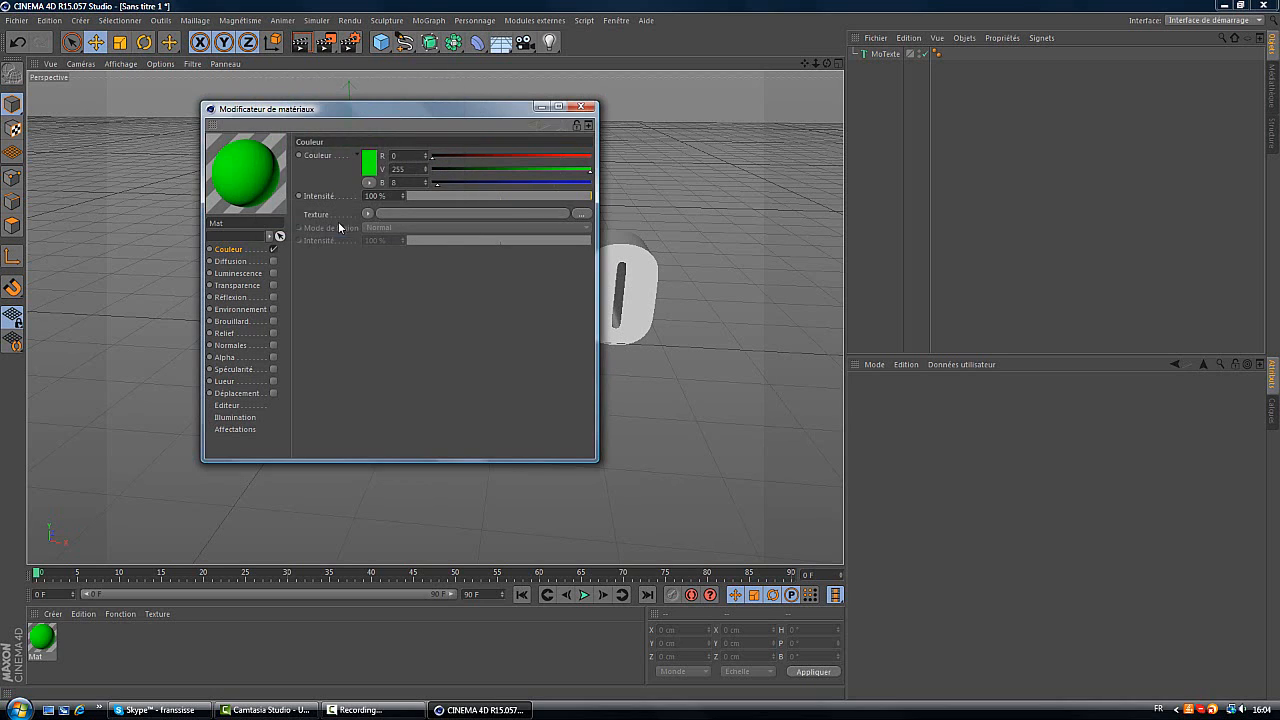
click(365, 175)
click(456, 104)
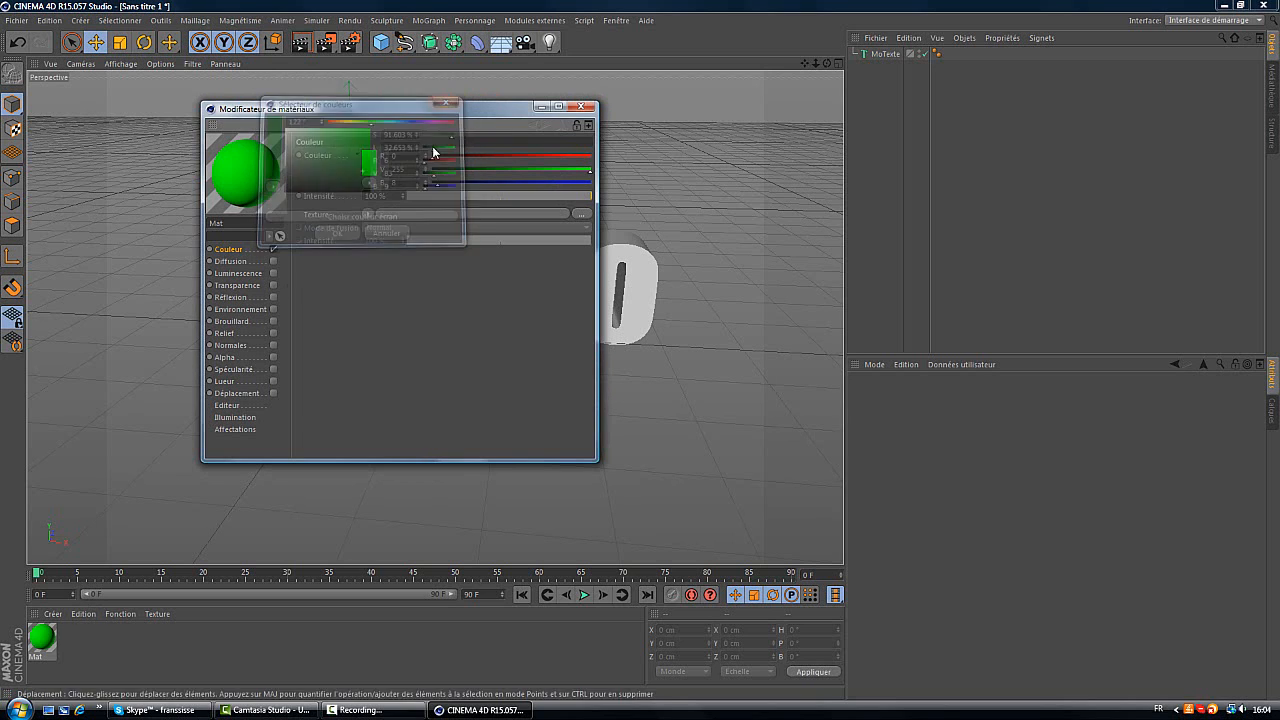
Enable reflection on the green material with an intensity of 10 % and close the material editor.
click(273, 297)
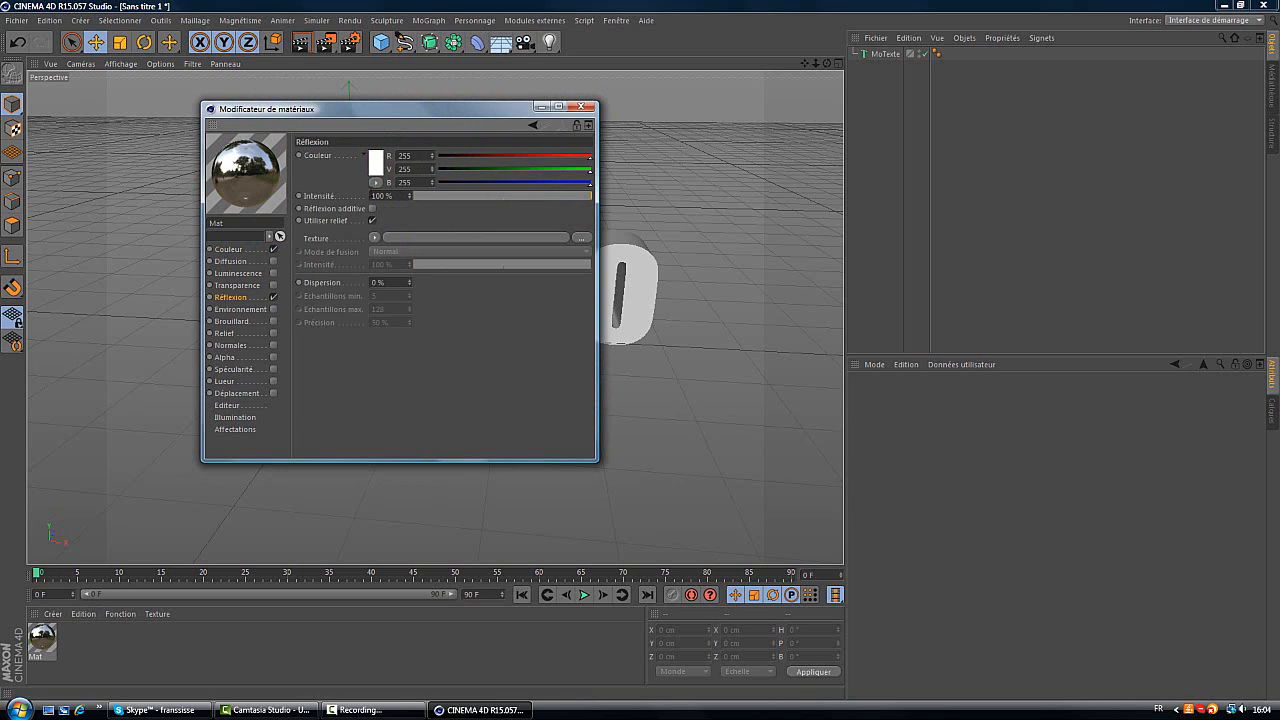
drag(383, 199, 357, 206)
text(10)
key(Return)
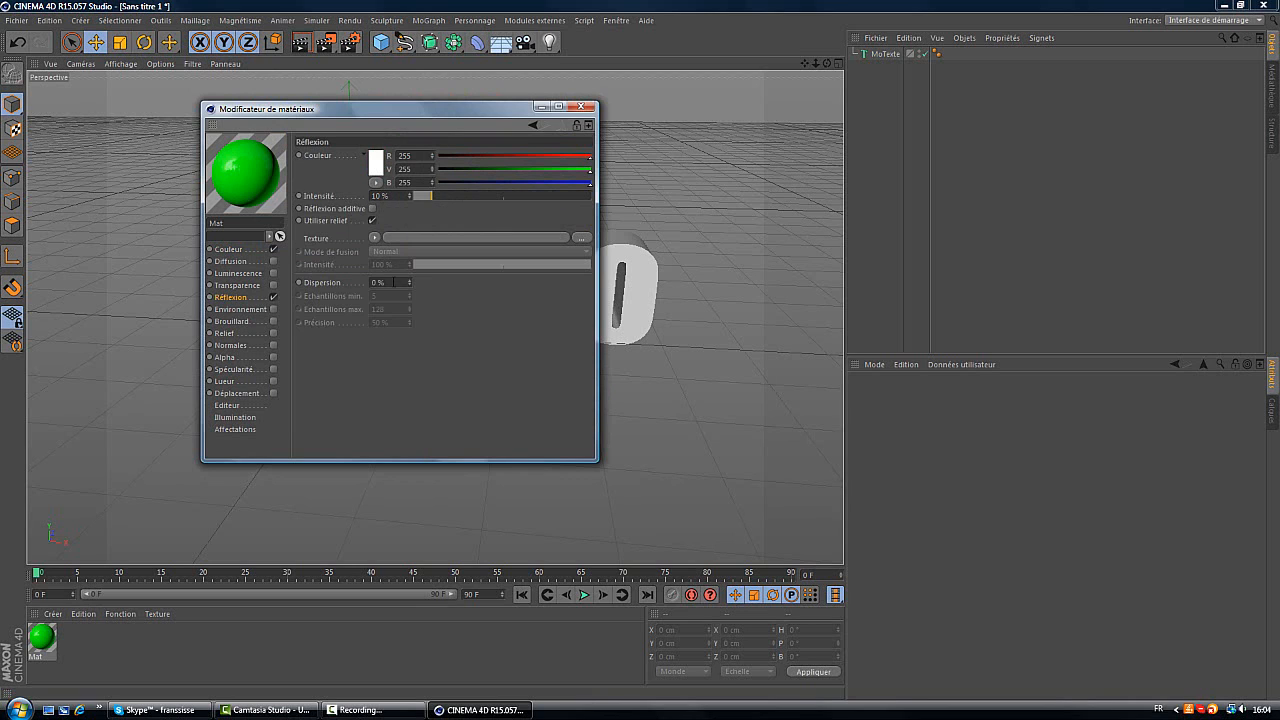
click(586, 108)
Create a second material and set its color to black with RGB values 0, 0, 0.
double_click(37, 650)
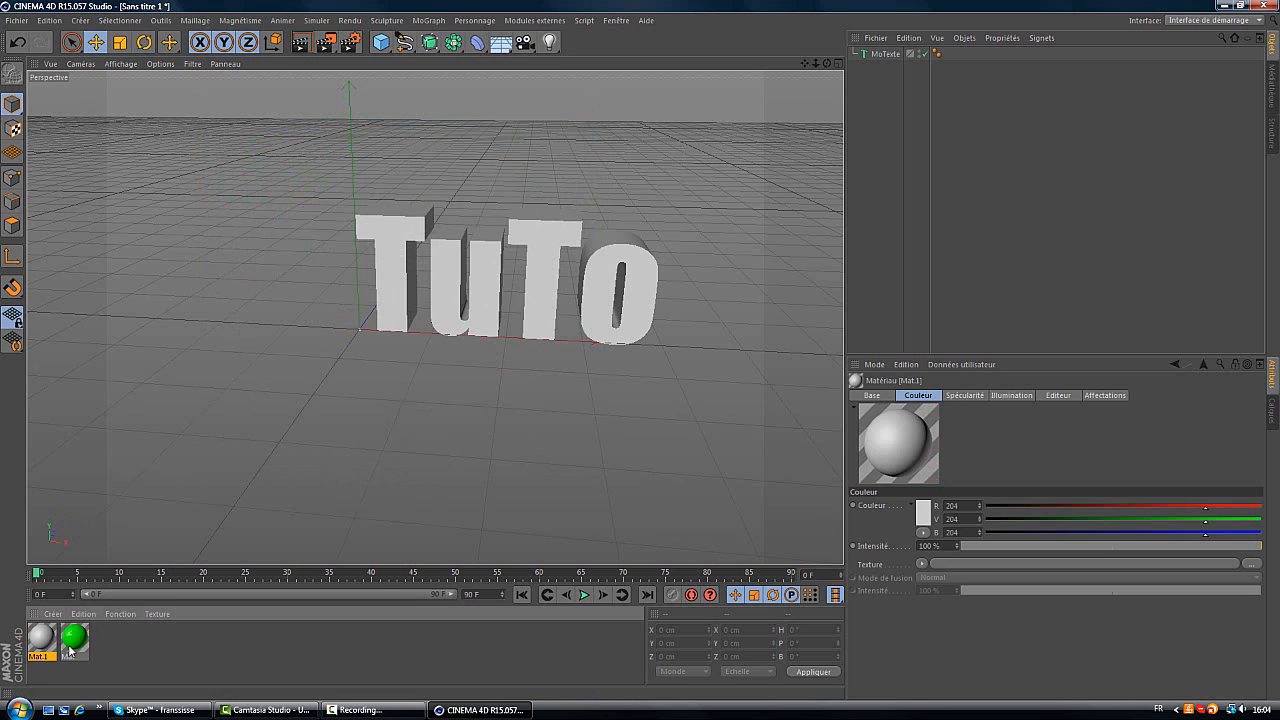
double_click(40, 640)
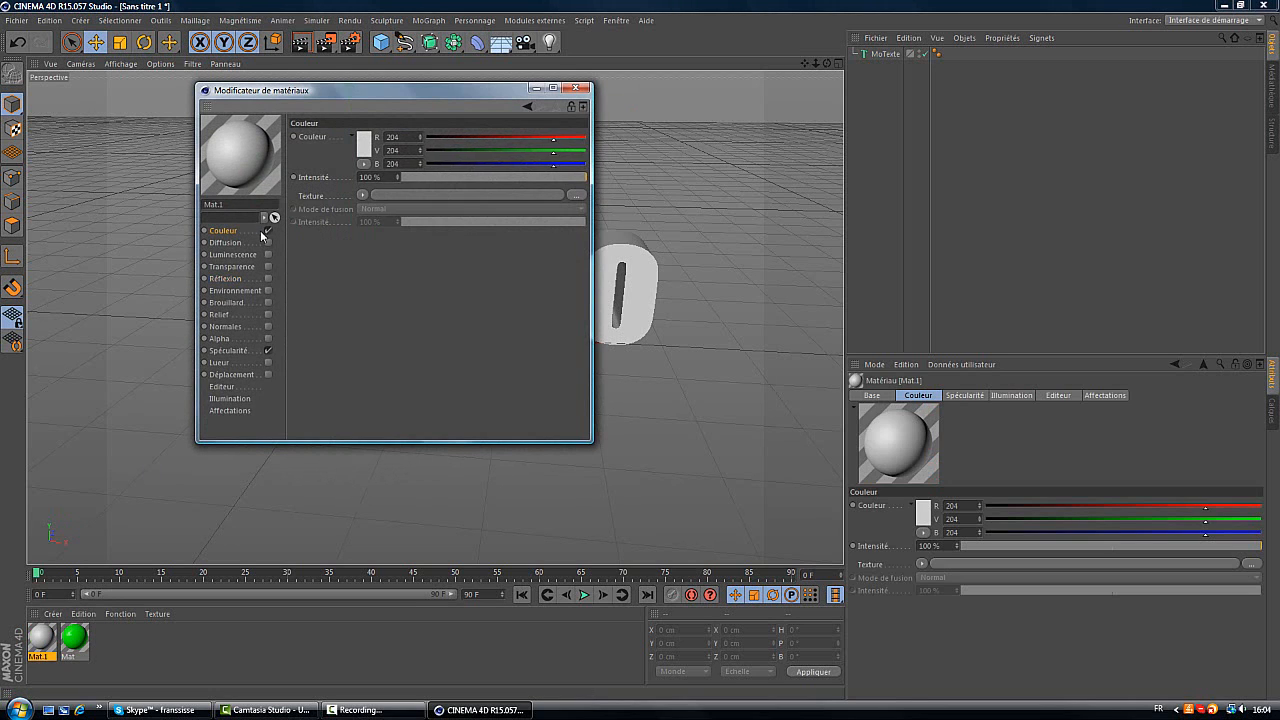
click(362, 138)
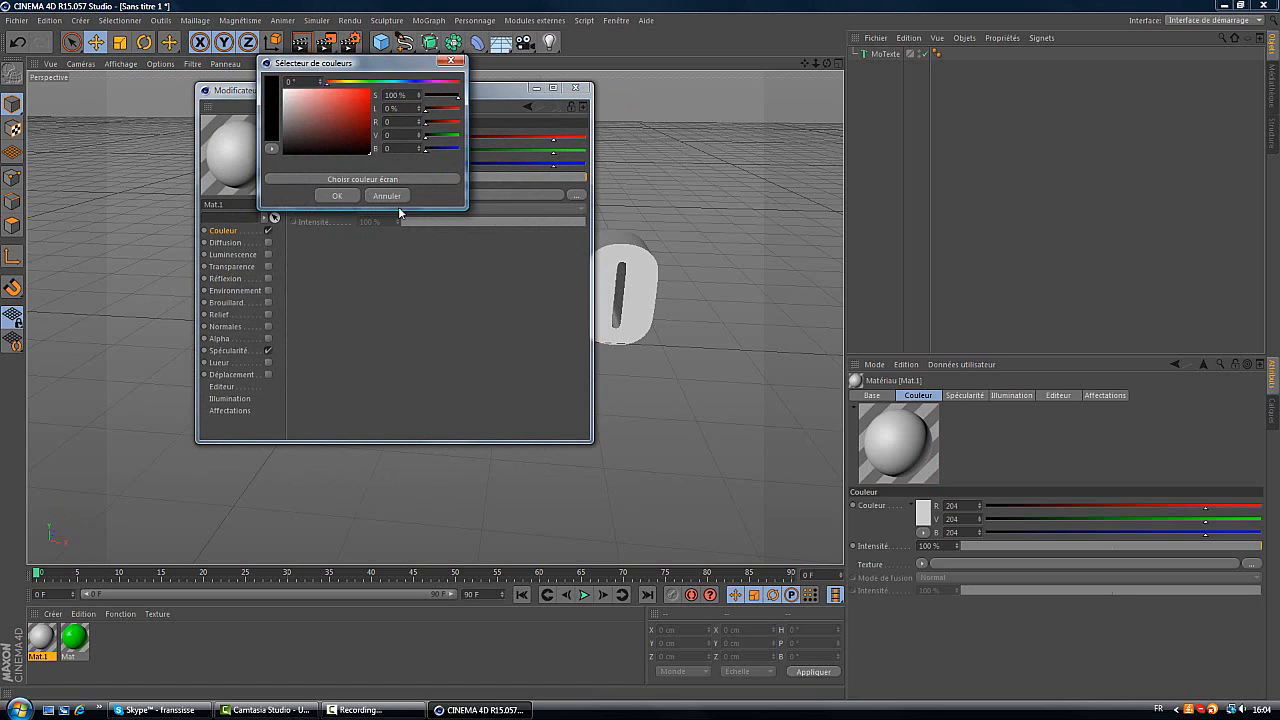
click(334, 196)
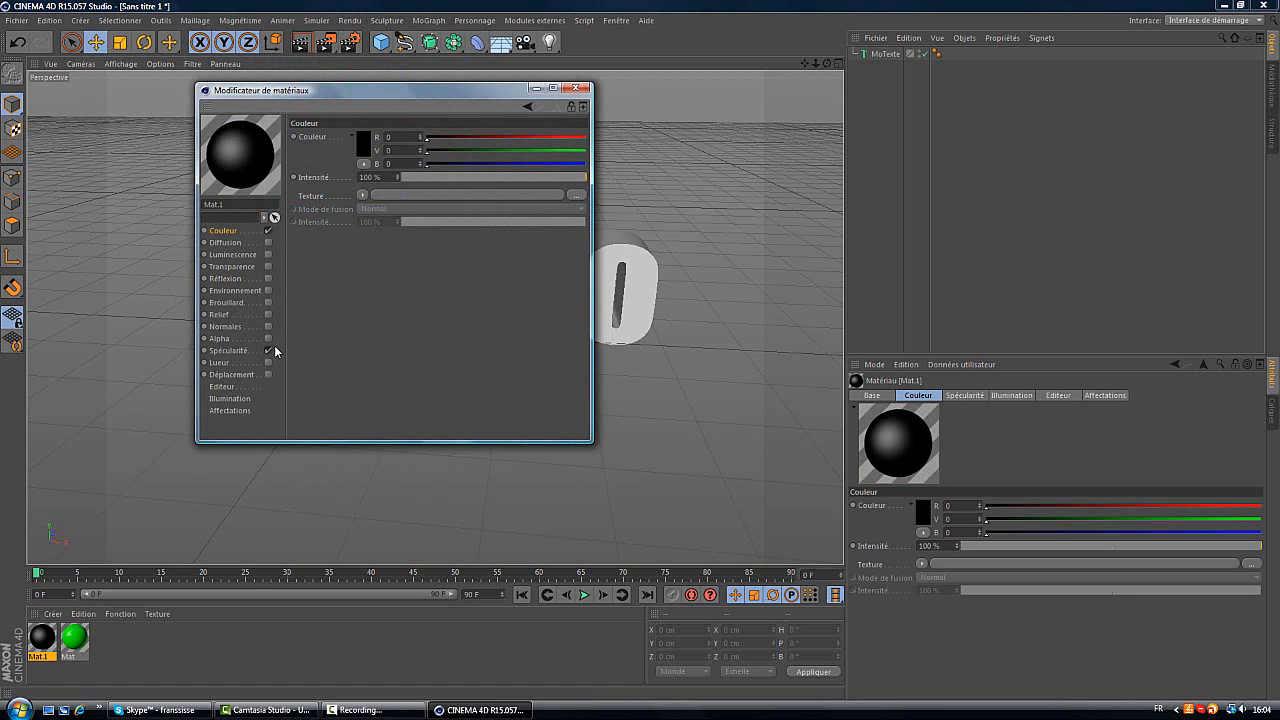
Replace the black material's specularity with reflection at 10 % intensity and close the material editor.
click(268, 278)
click(373, 177)
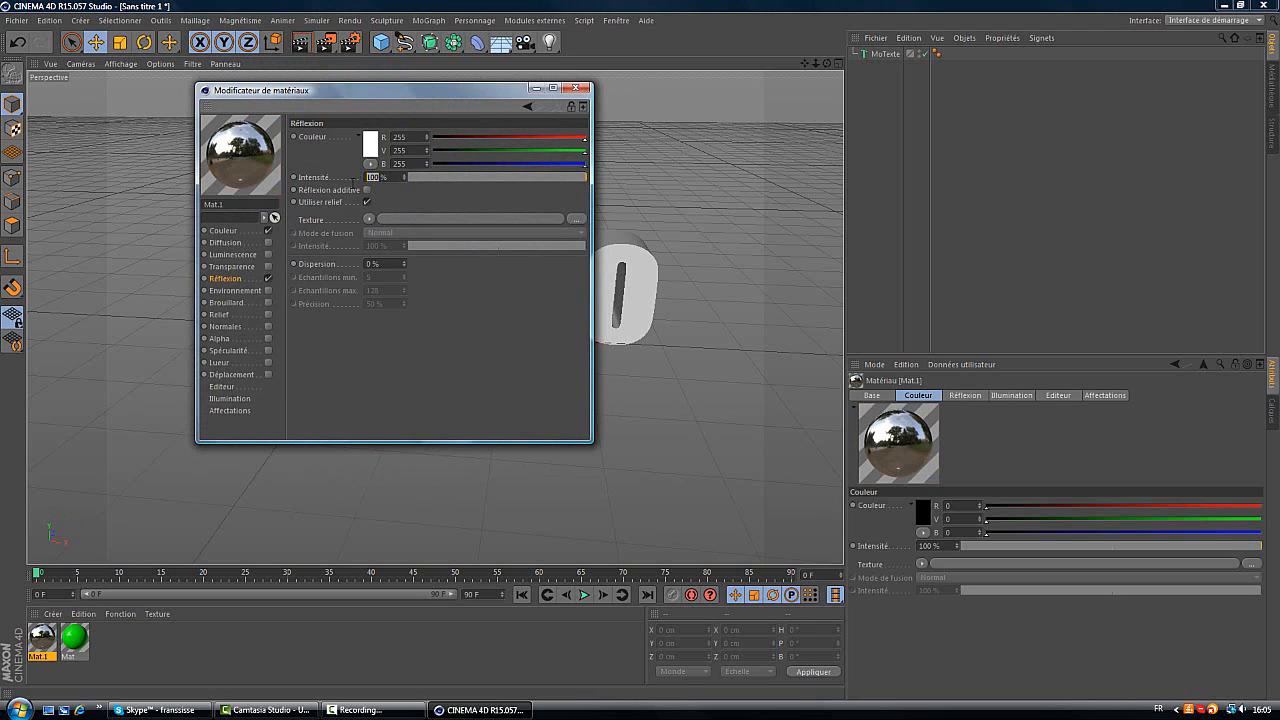
text(10)
key(Return)
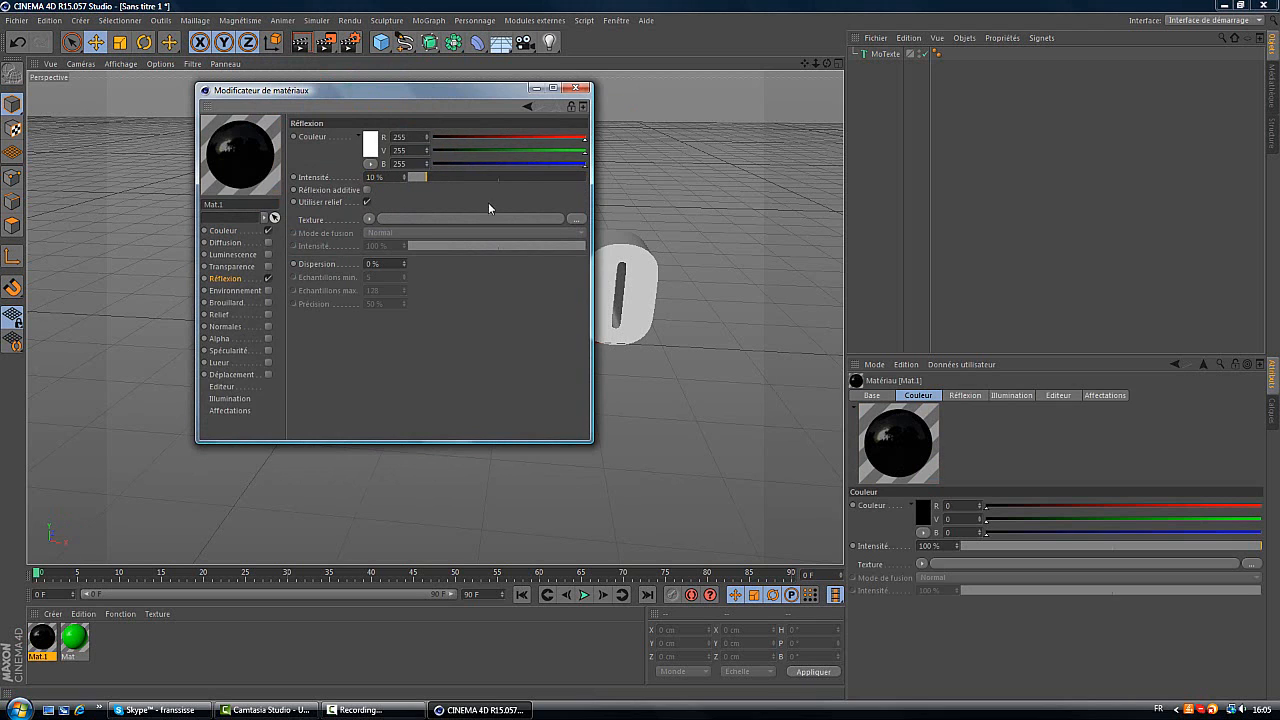
click(576, 88)
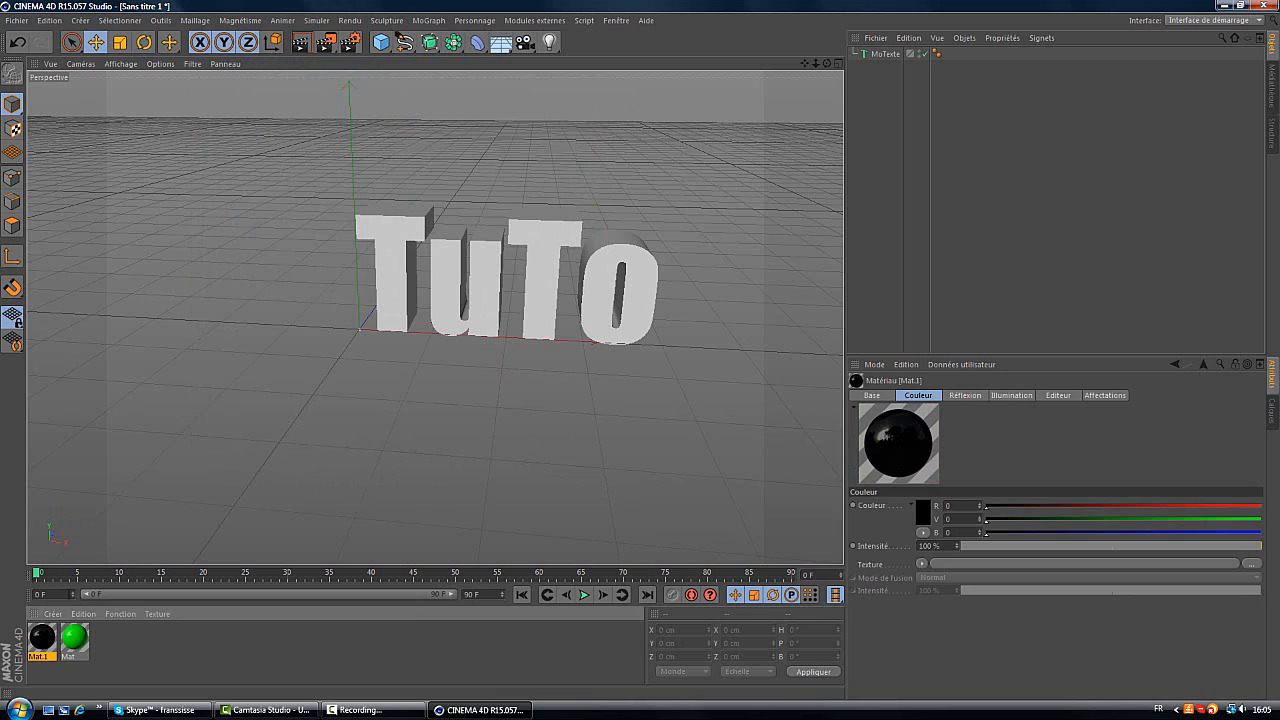
Apply the green material and then the black material to the MoText object.
drag(72, 640, 930, 54)
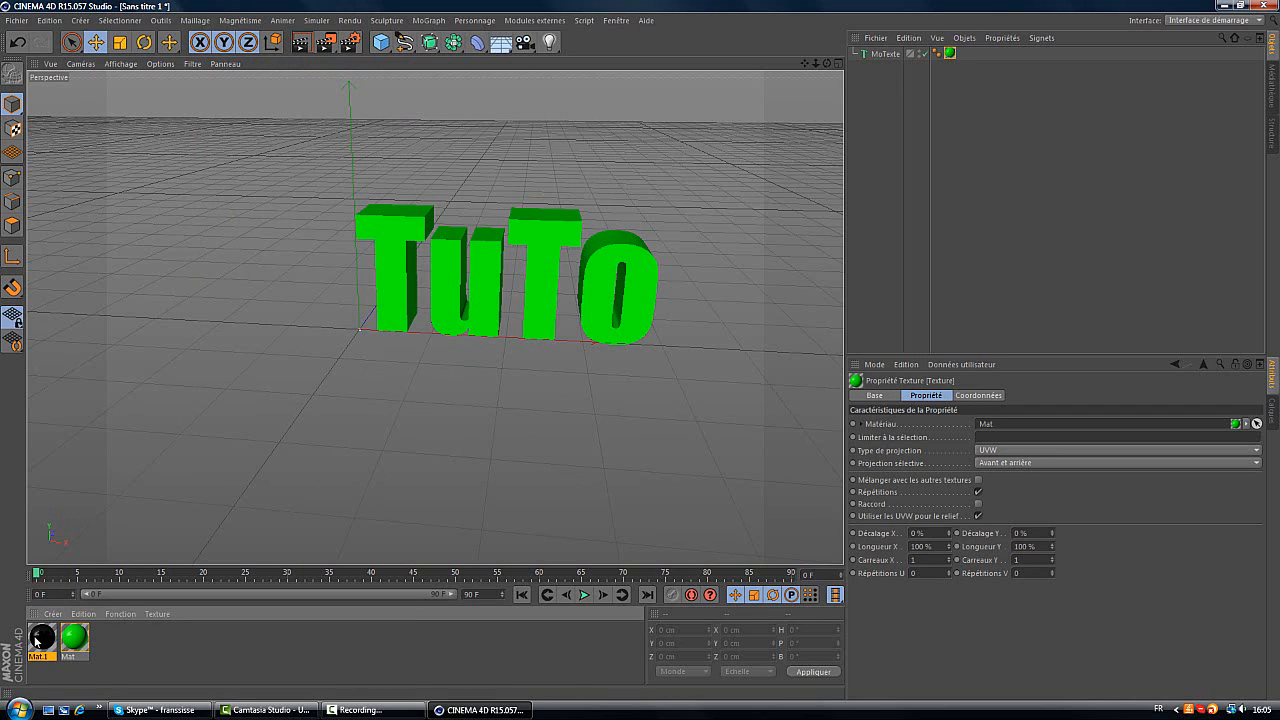
drag(36, 638, 918, 58)
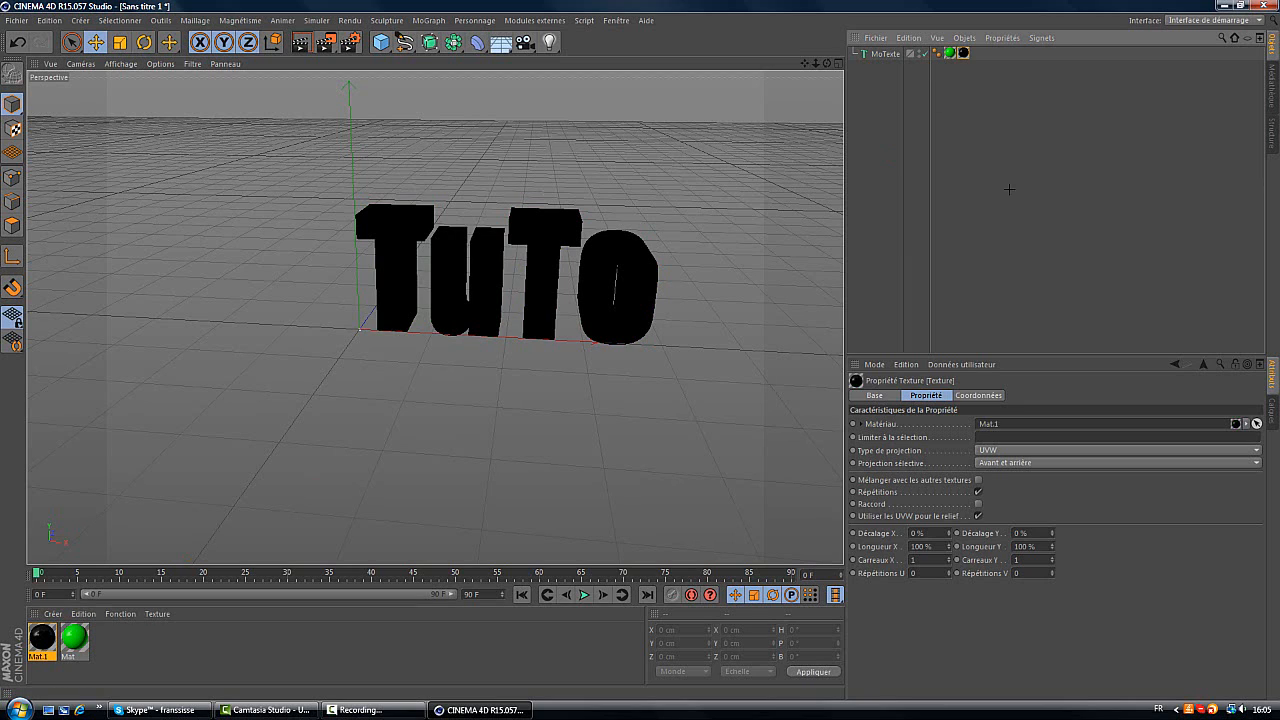
drag(826, 64, 640, 349)
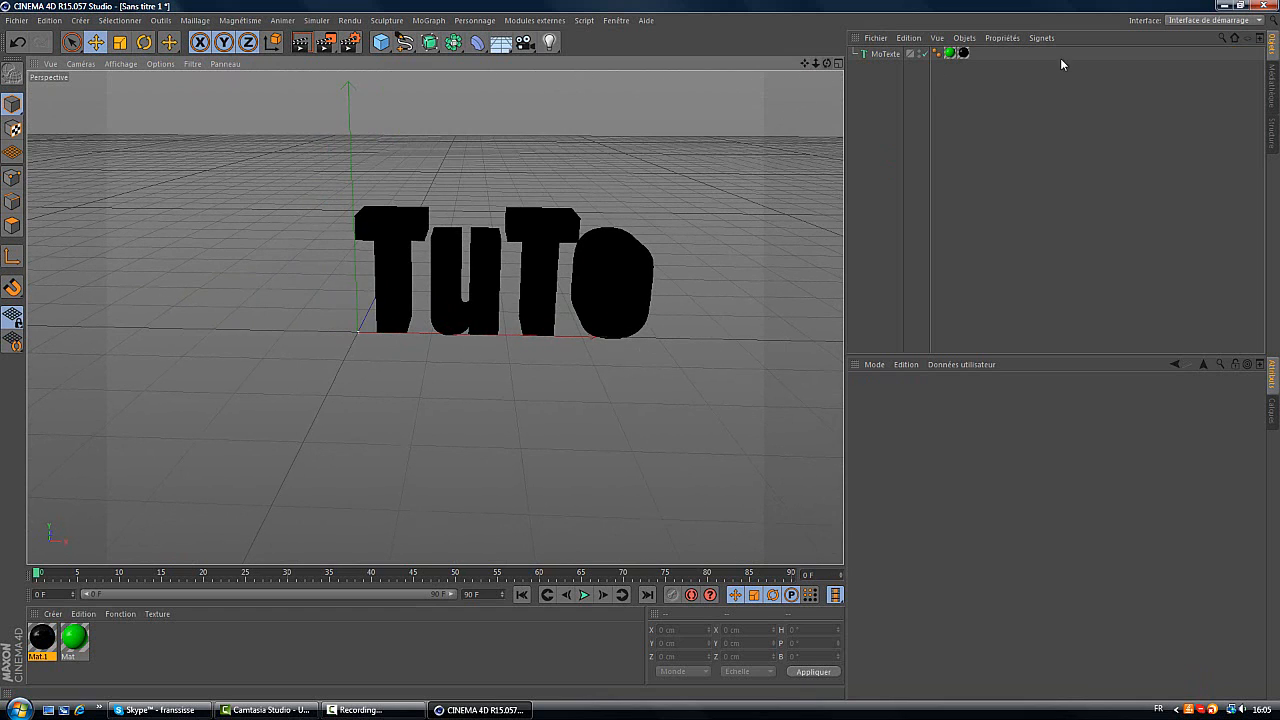
Restrict the black material on the text to selection C1 so that it covers only the front caps.
click(963, 53)
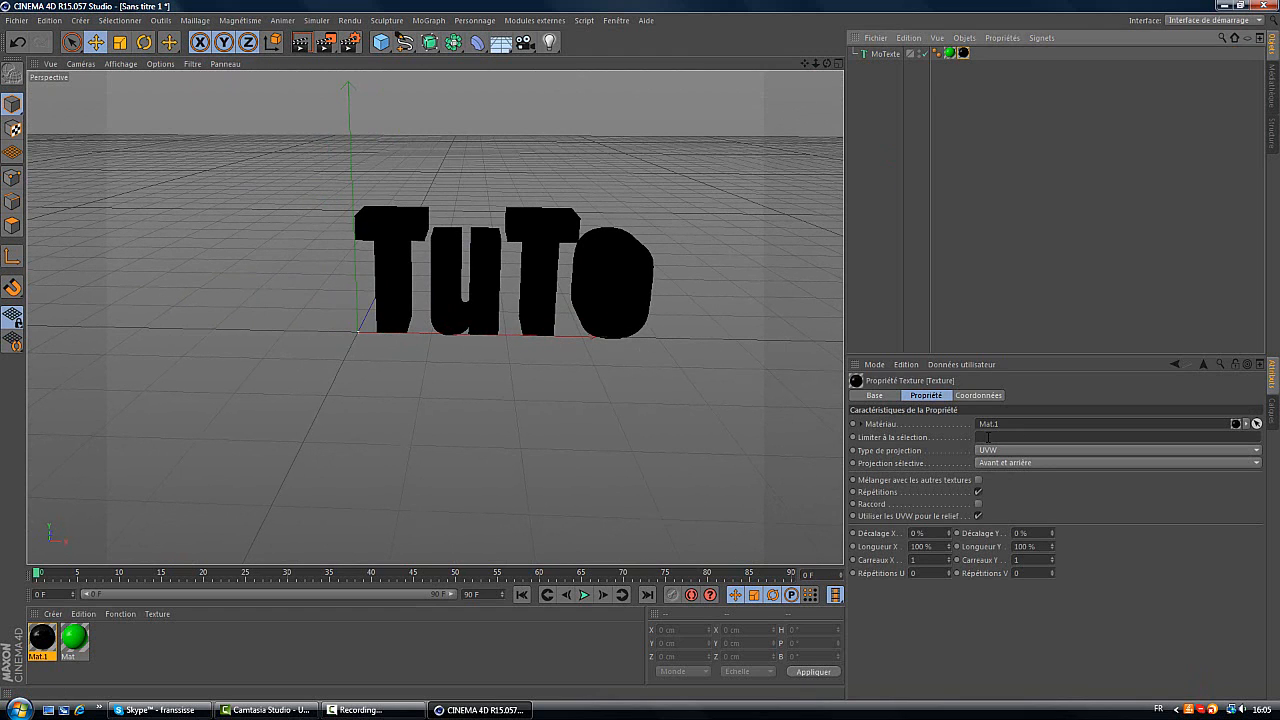
click(987, 437)
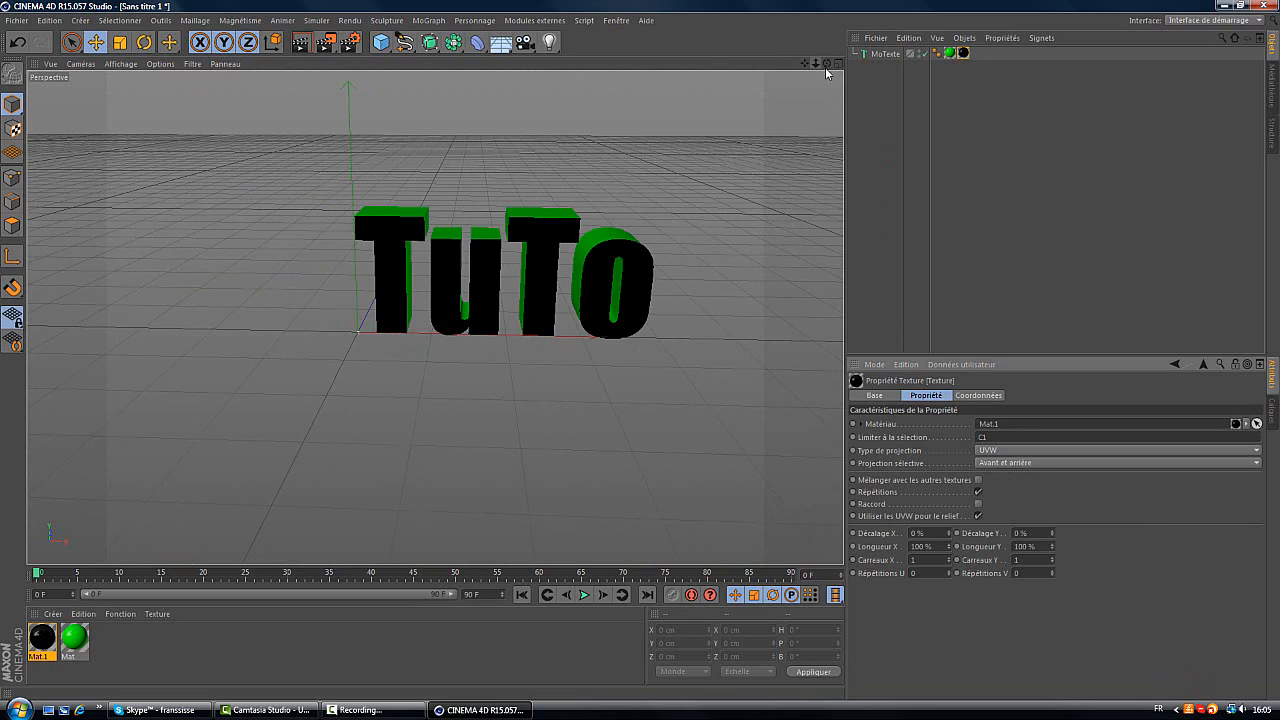
drag(825, 67, 638, 350)
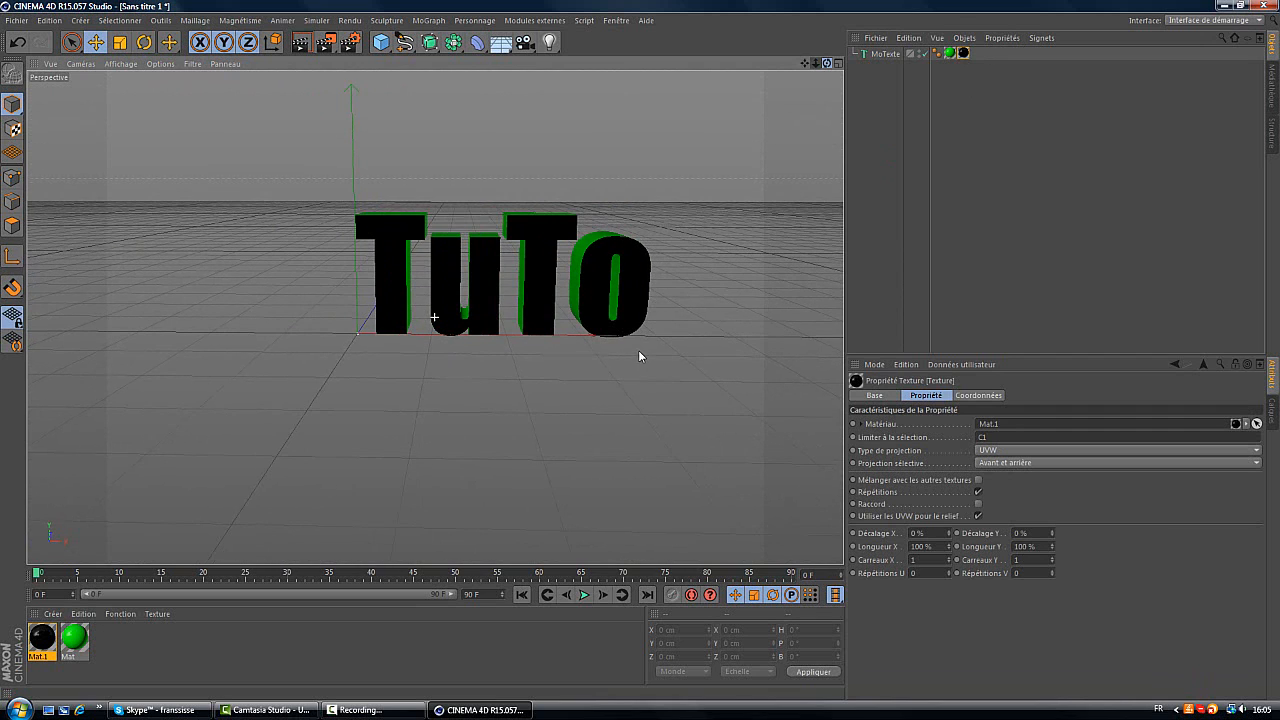
Set both the start and end caps of the MoText object to Couvercle et biseau.
click(886, 53)
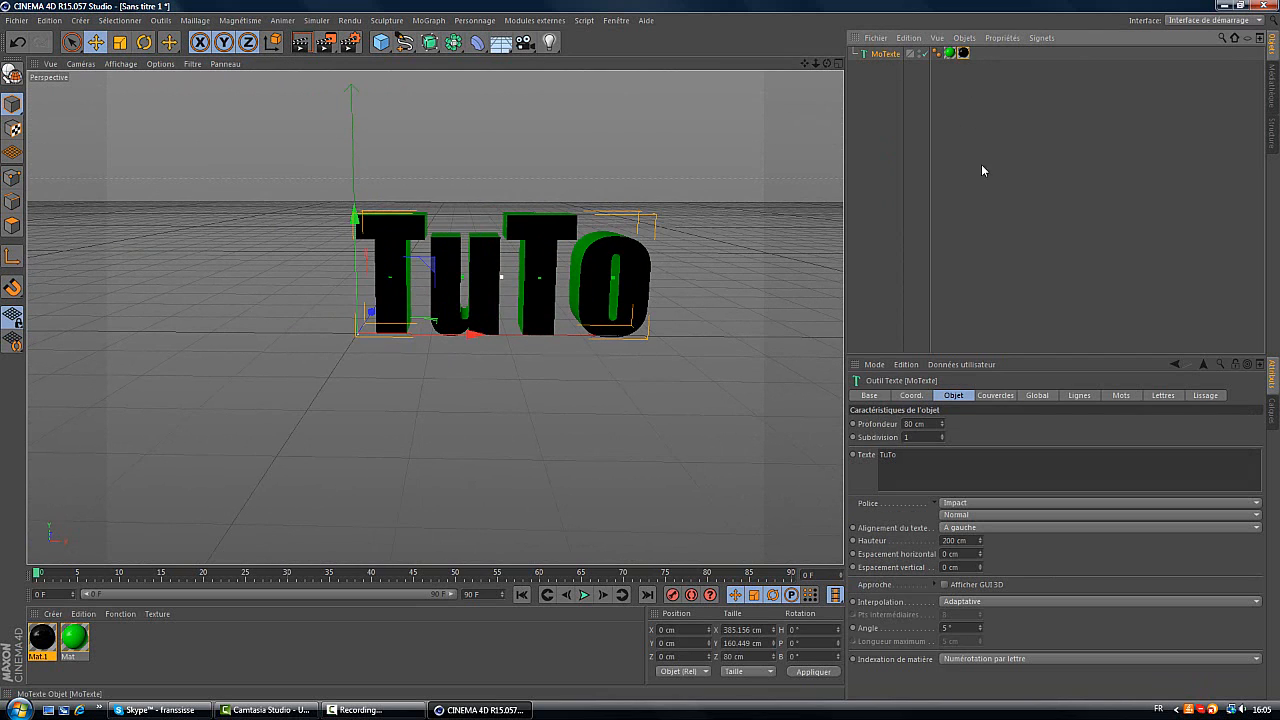
click(1005, 396)
click(1006, 462)
click(998, 477)
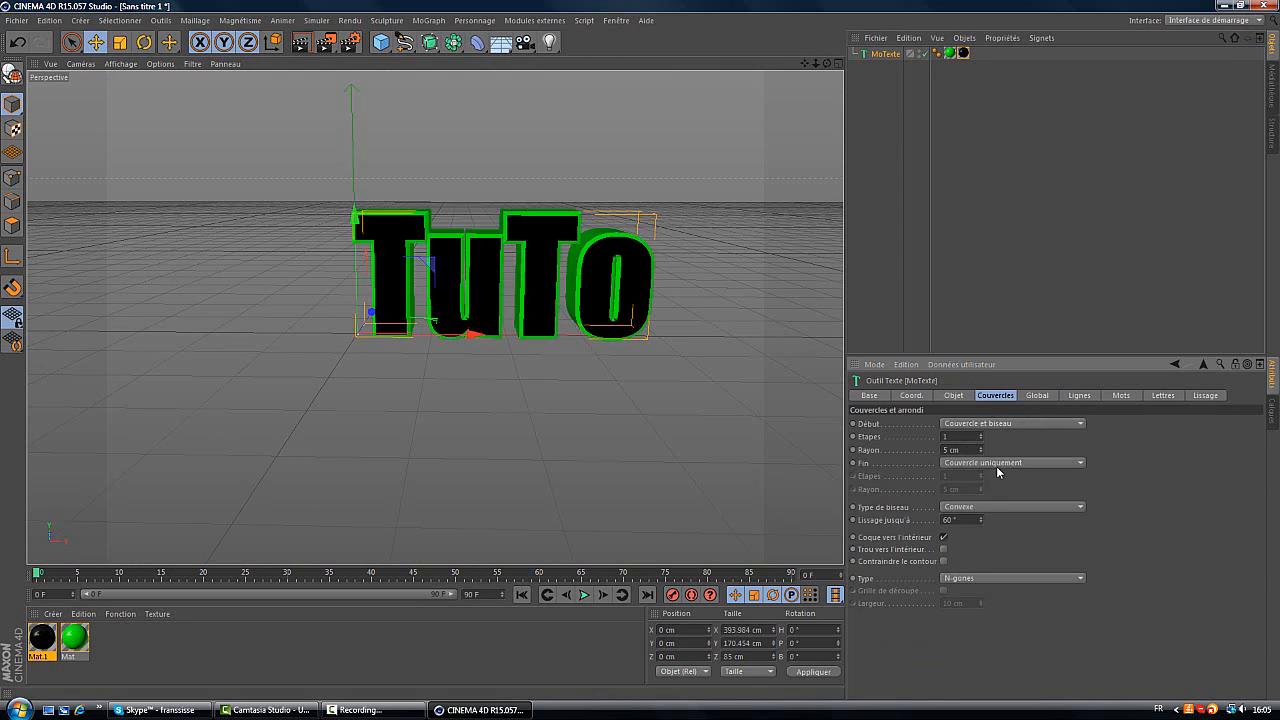
click(998, 463)
click(993, 519)
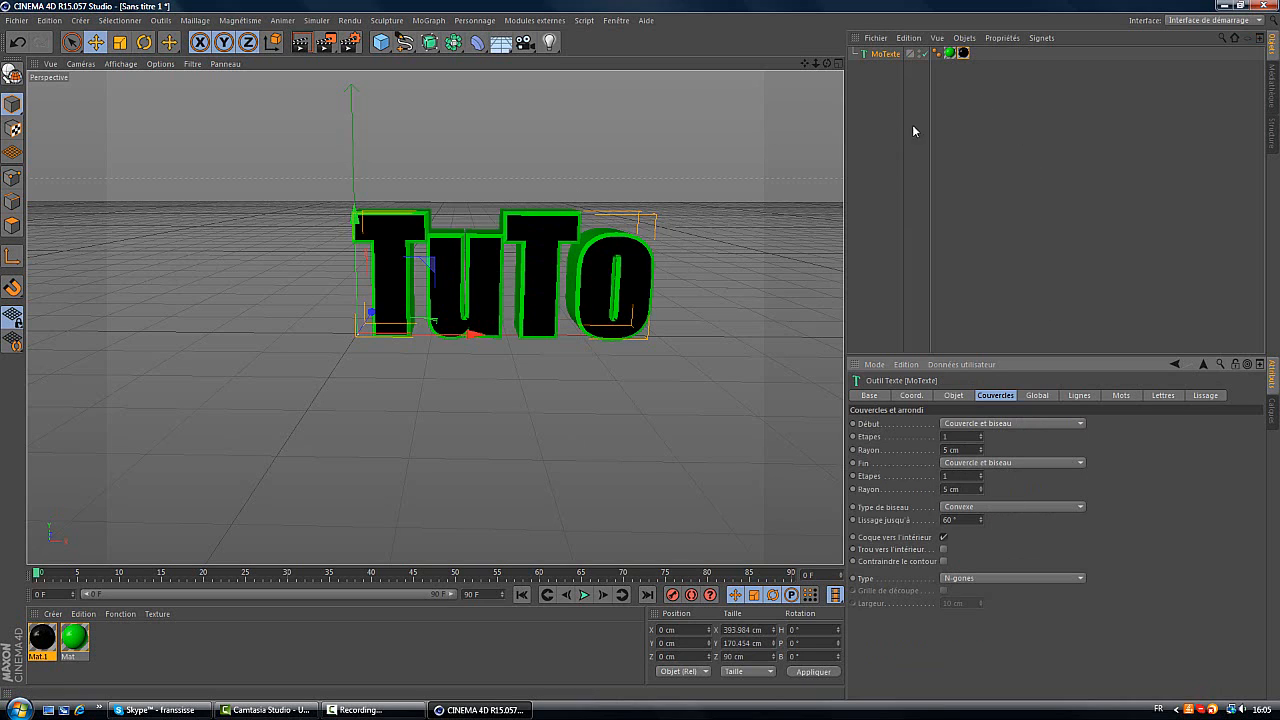
Give the text's start and end bevels 10 steps and a radius of 10 cm each.
drag(827, 65, 641, 350)
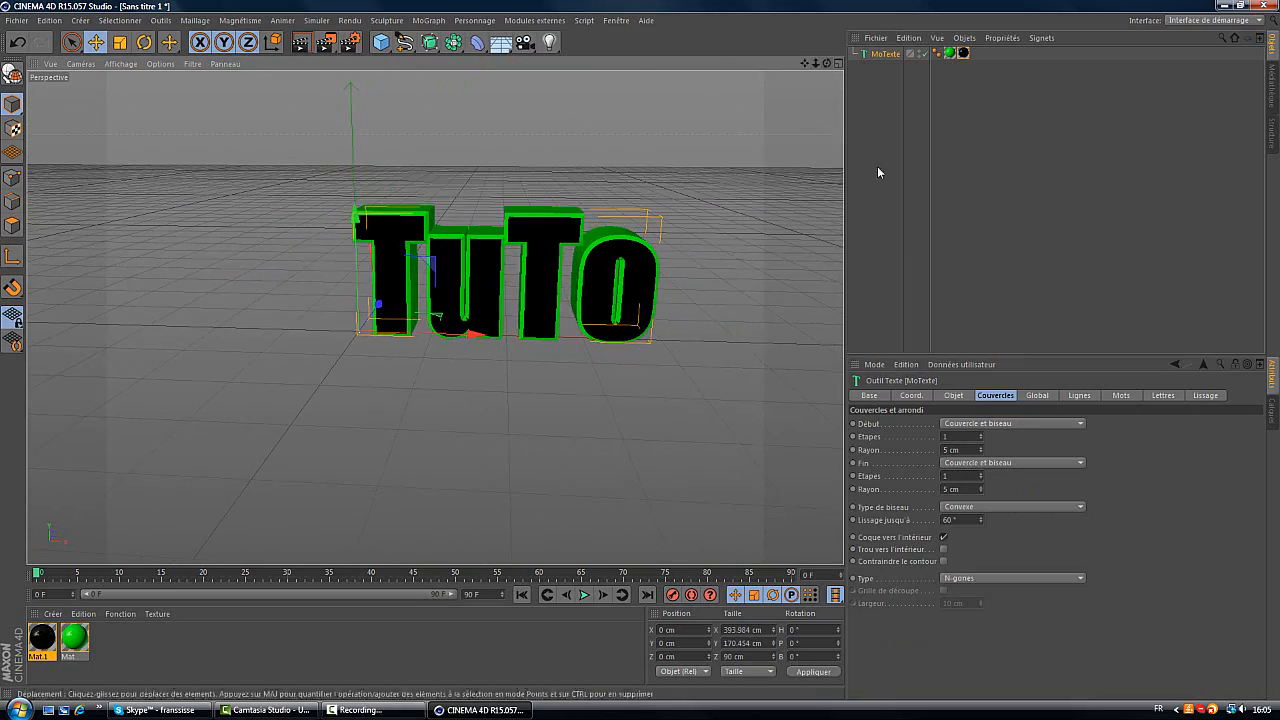
click(952, 437)
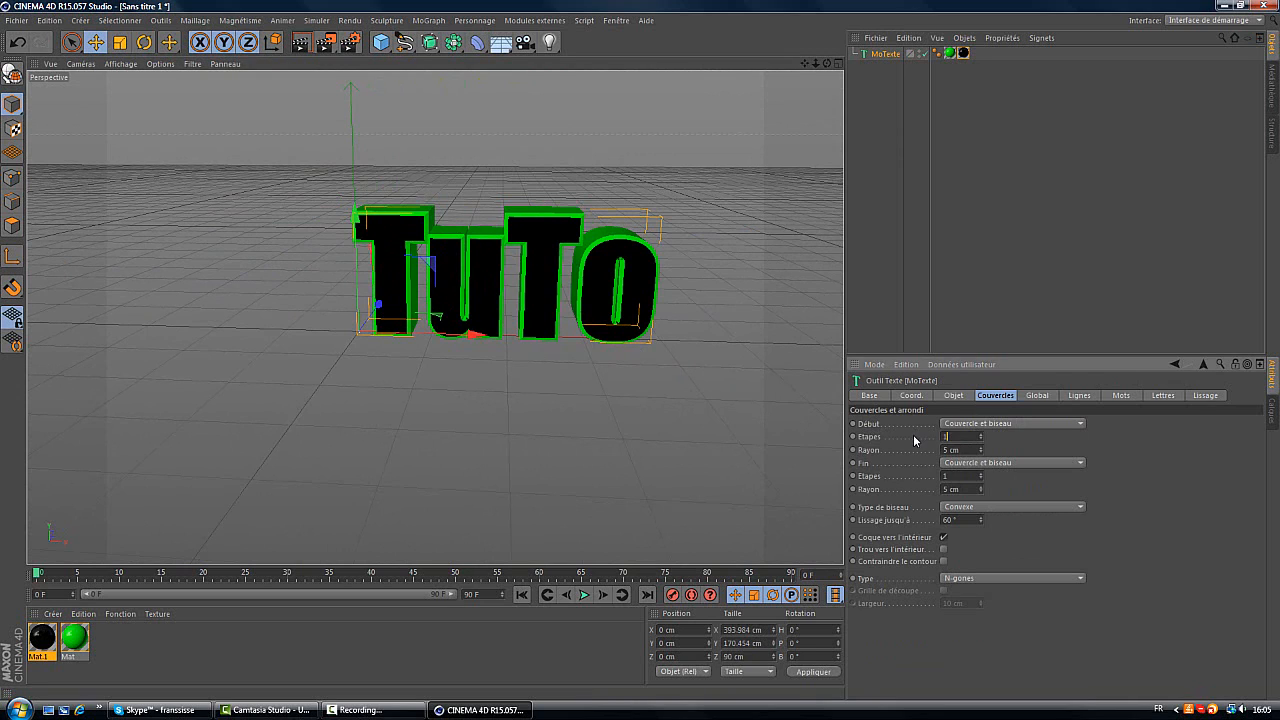
text(10)
key(Return)
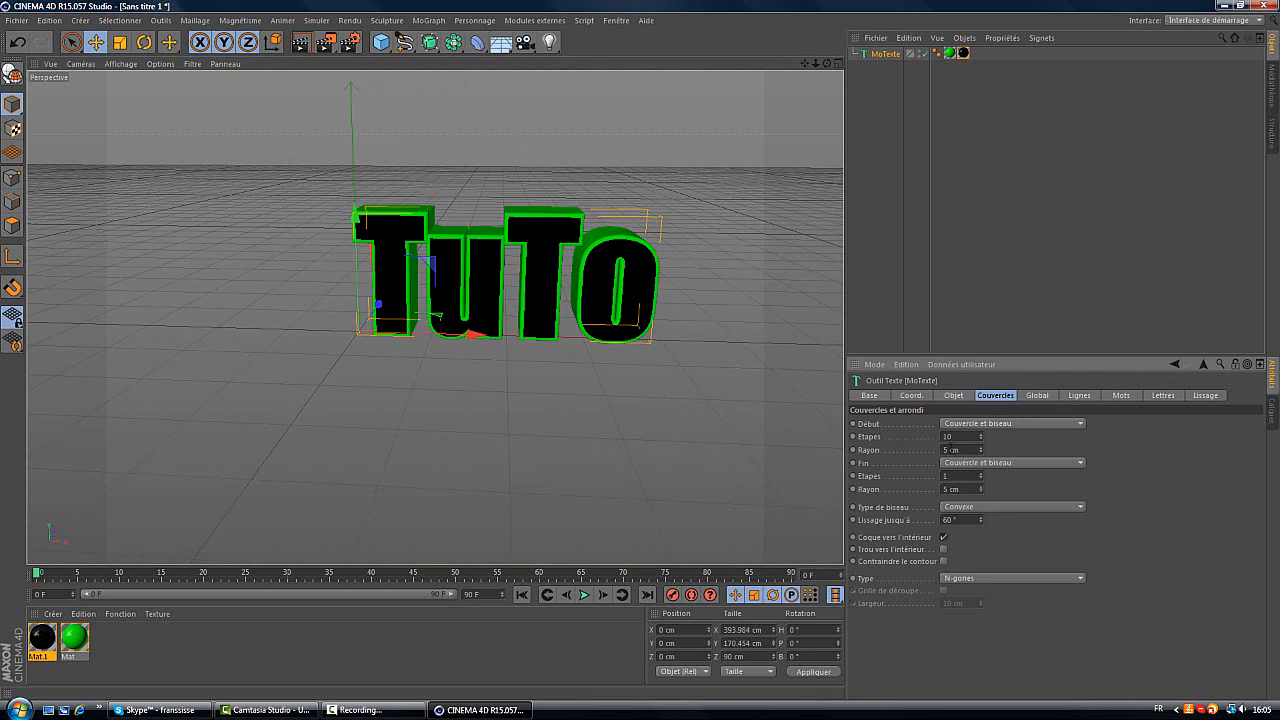
text(10)
key(Return)
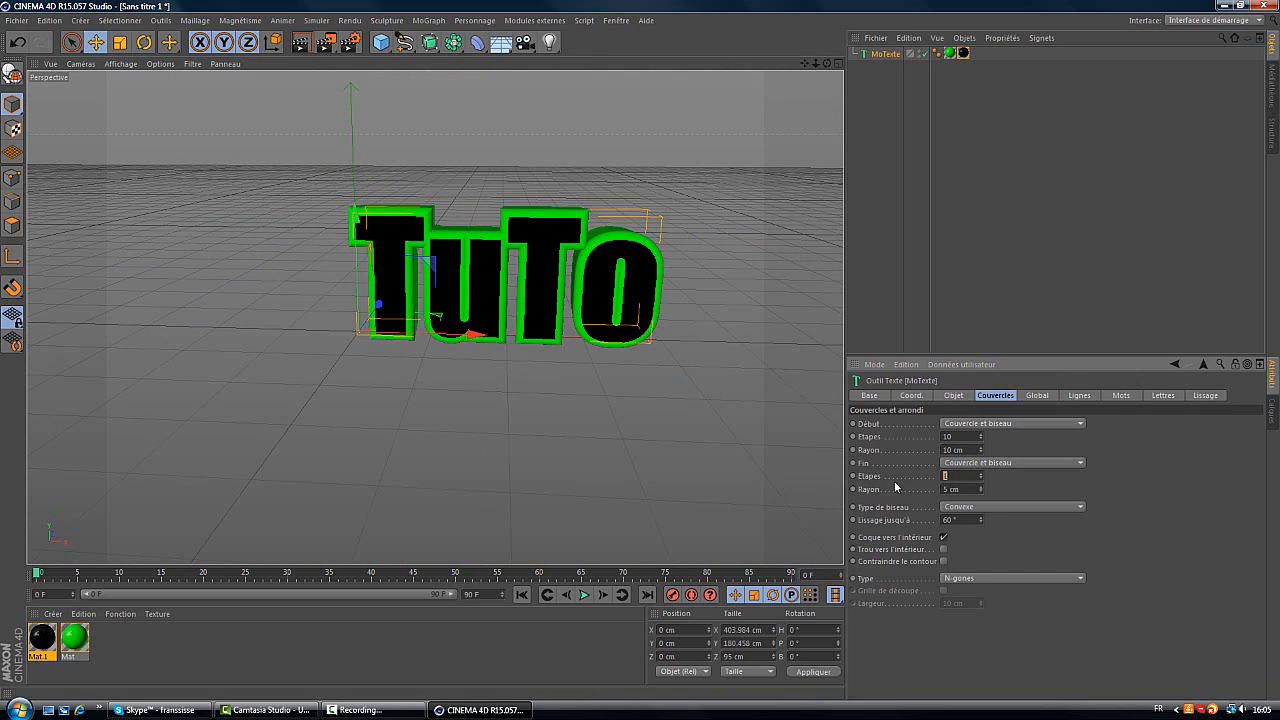
text(10)
key(Return)
text(10)
key(Return)
Add a Simple MoGraph effector to the text and nudge it along X to about -0.13 cm.
drag(827, 63, 642, 346)
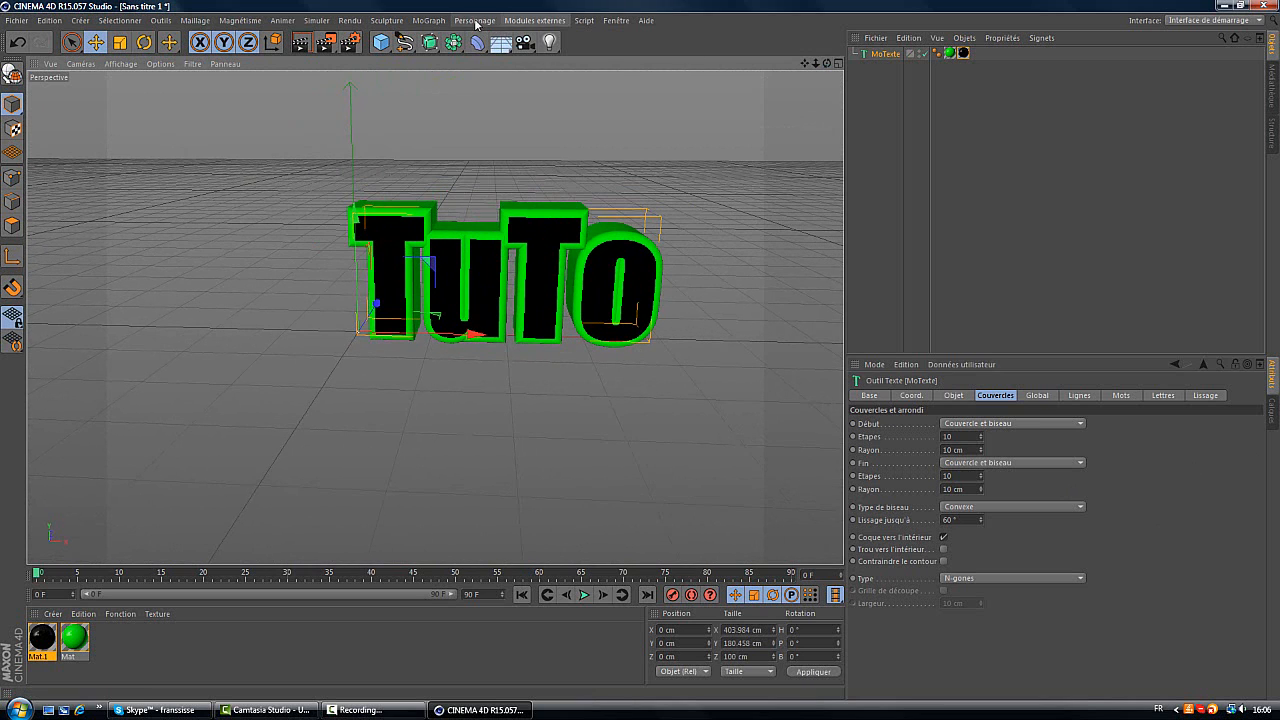
click(430, 21)
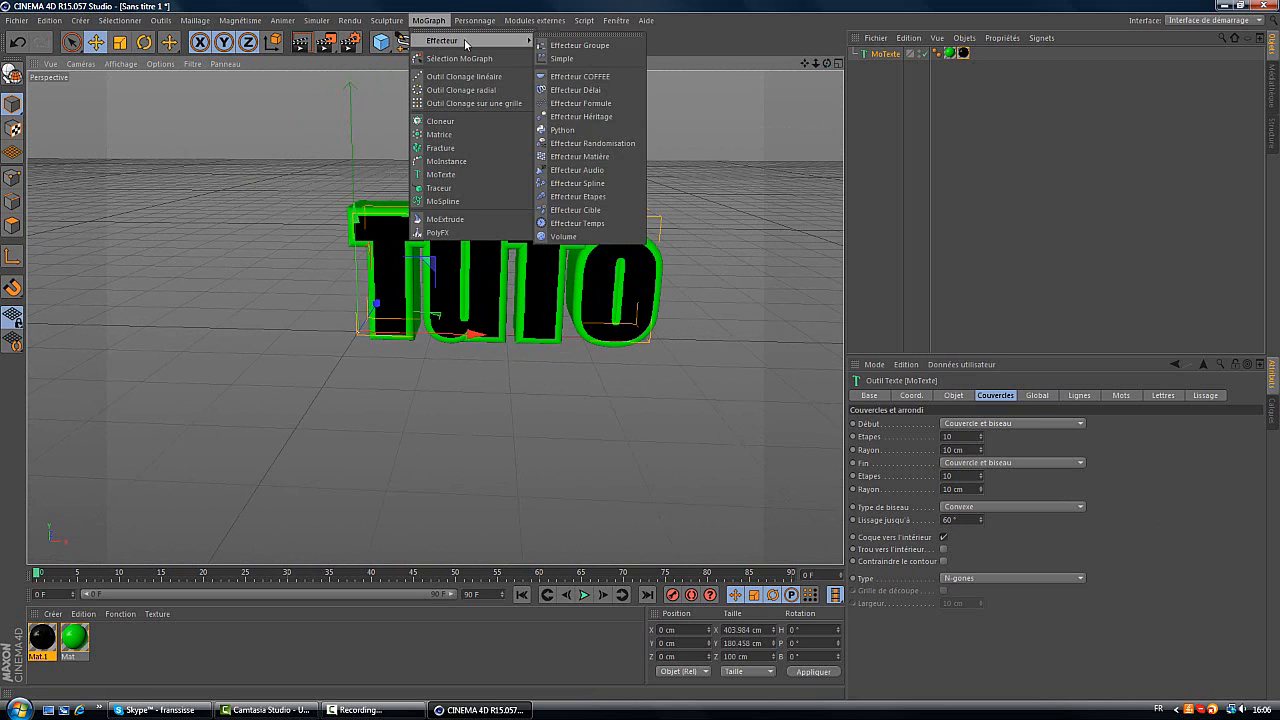
click(568, 54)
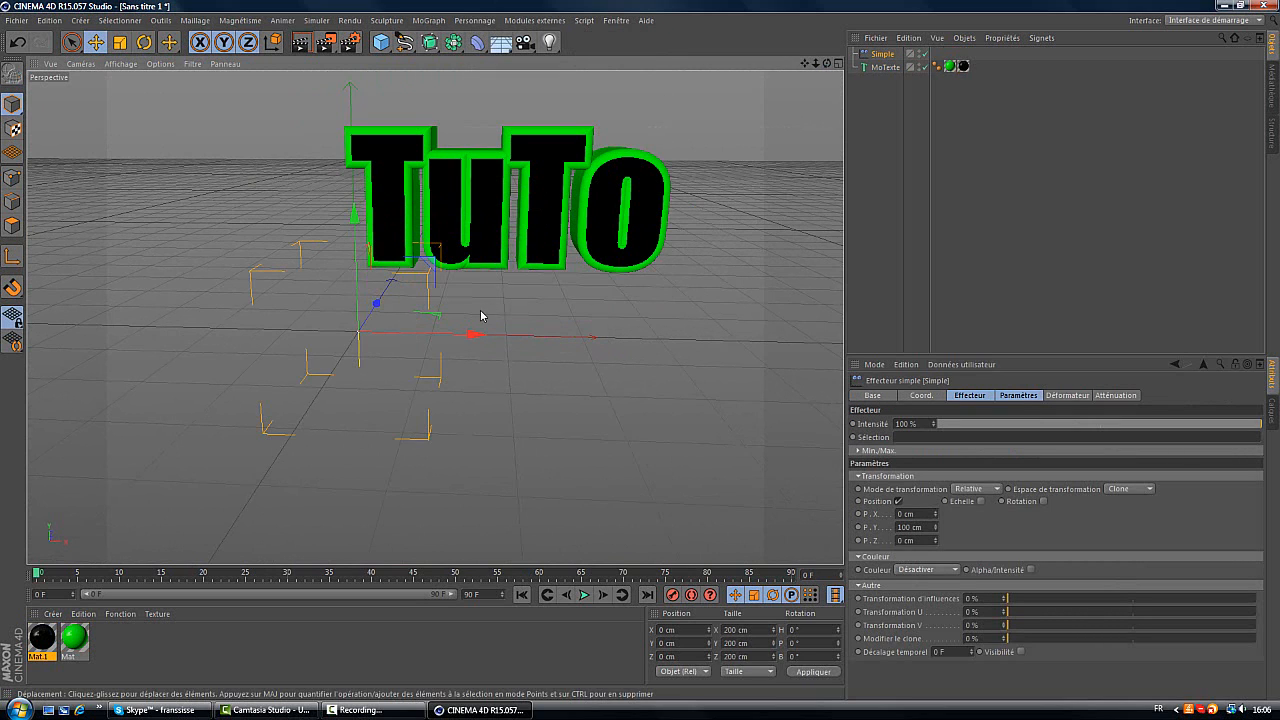
mouse_move(466, 334)
mouse_down()
mouse_move(483, 338)
mouse_move(457, 337)
mouse_up()
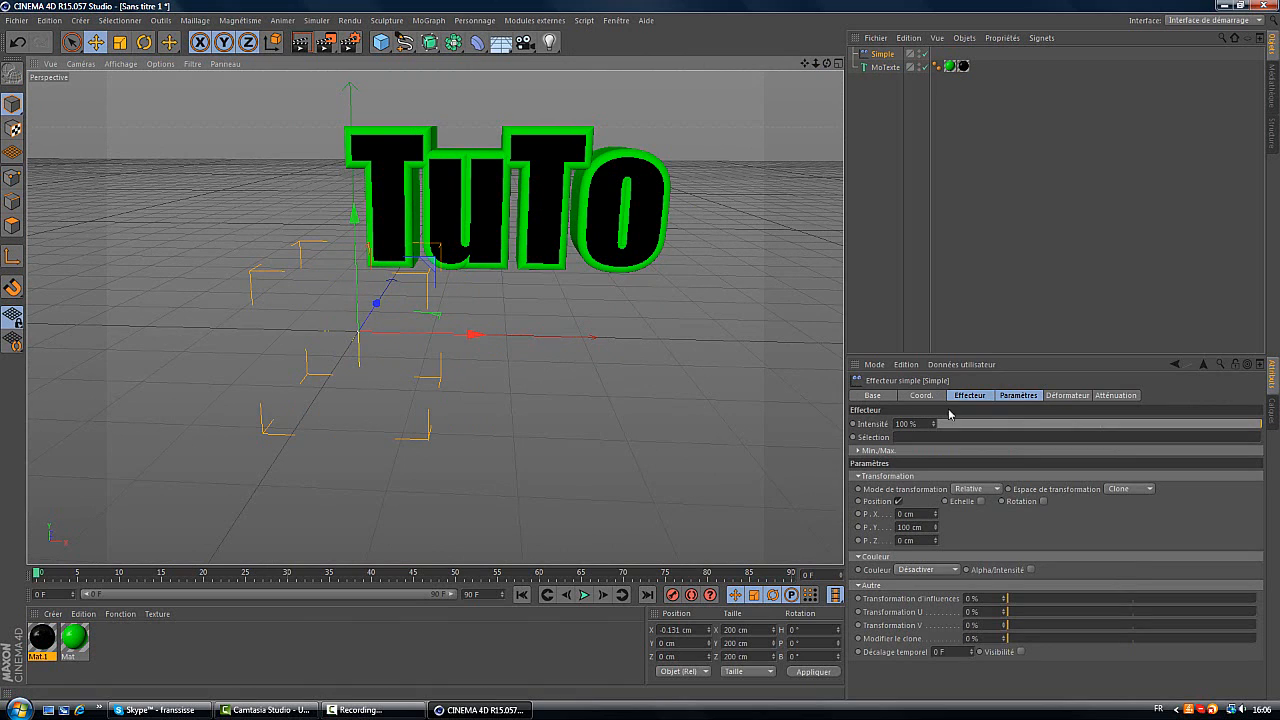
Set the effector's transformation mode to Absolue, enable scale and rotation, and set its R.H rotation to 9°.
click(973, 490)
click(974, 508)
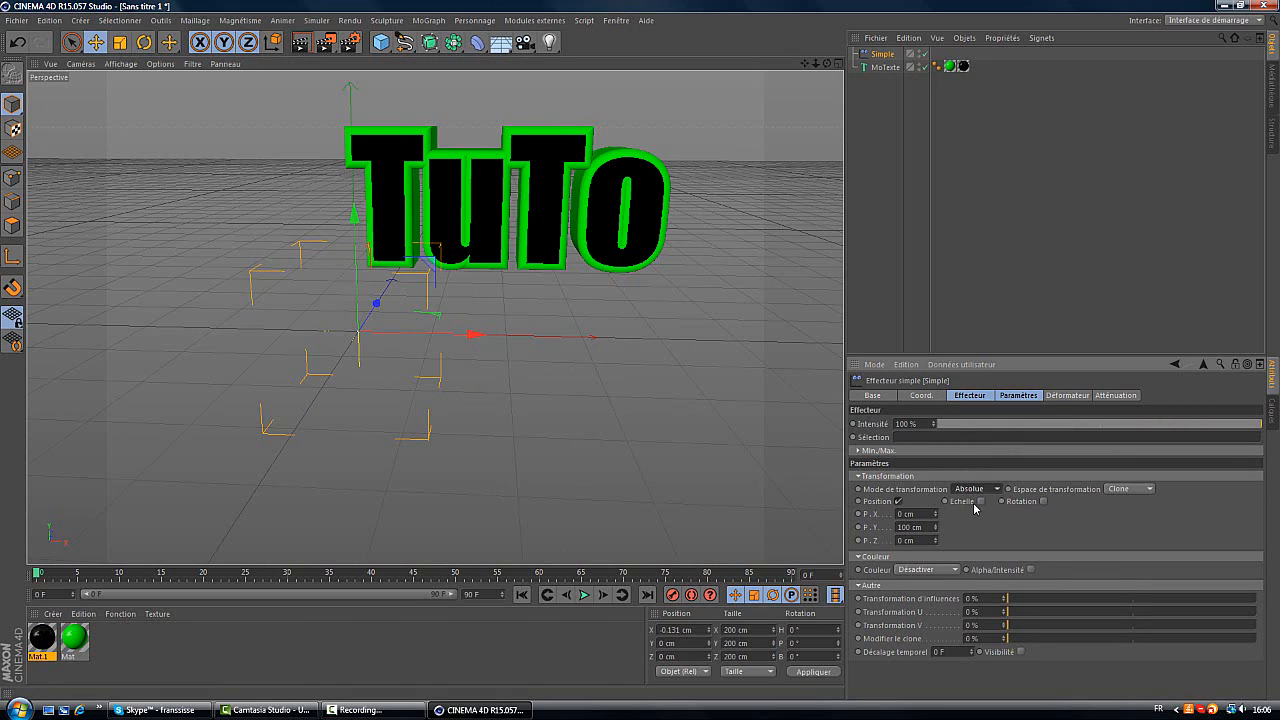
click(981, 501)
click(1102, 501)
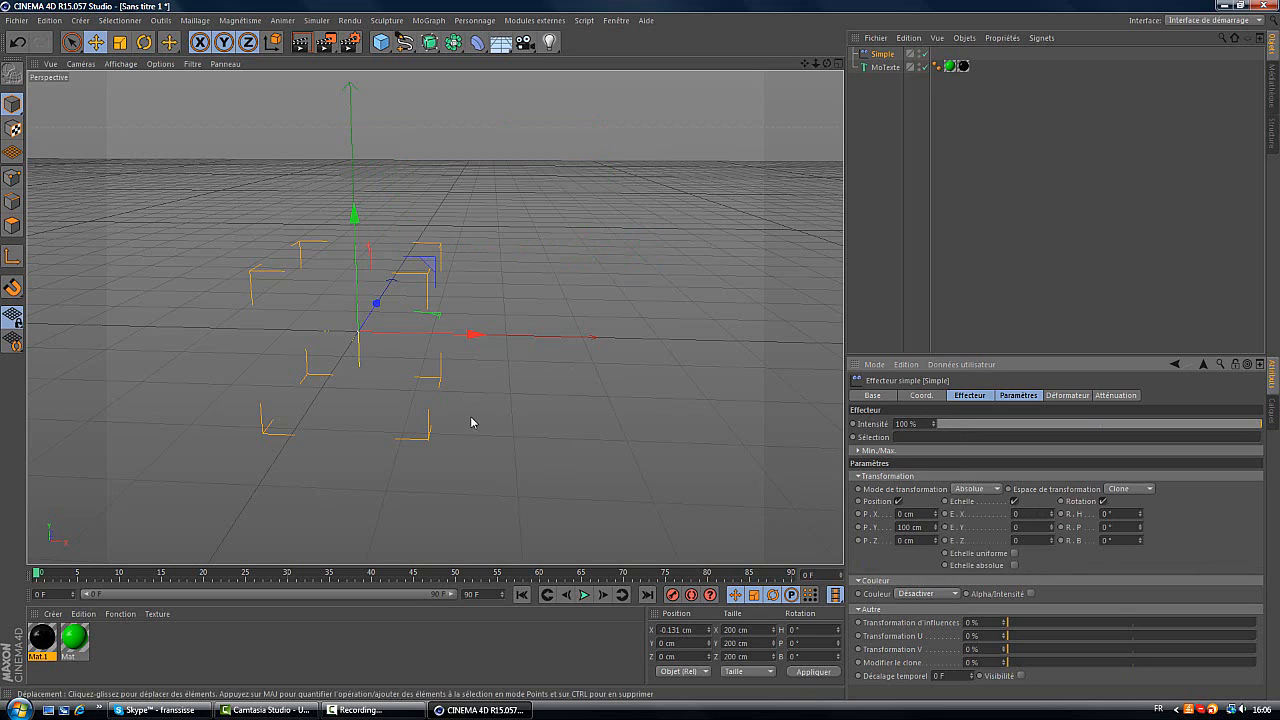
drag(477, 340, 474, 385)
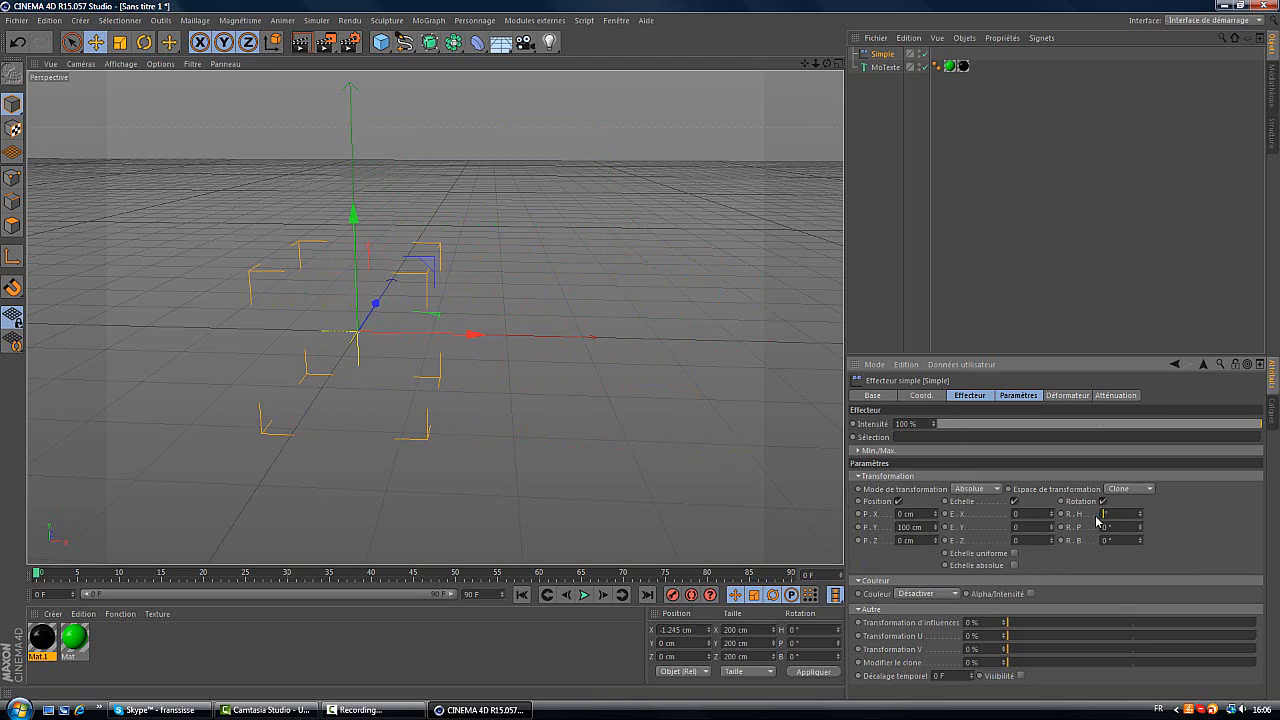
text(9)
key(Return)
Give the Simple effector's falloff a Linéaire shape and raise its attenuation to 100 %.
click(1025, 400)
click(983, 400)
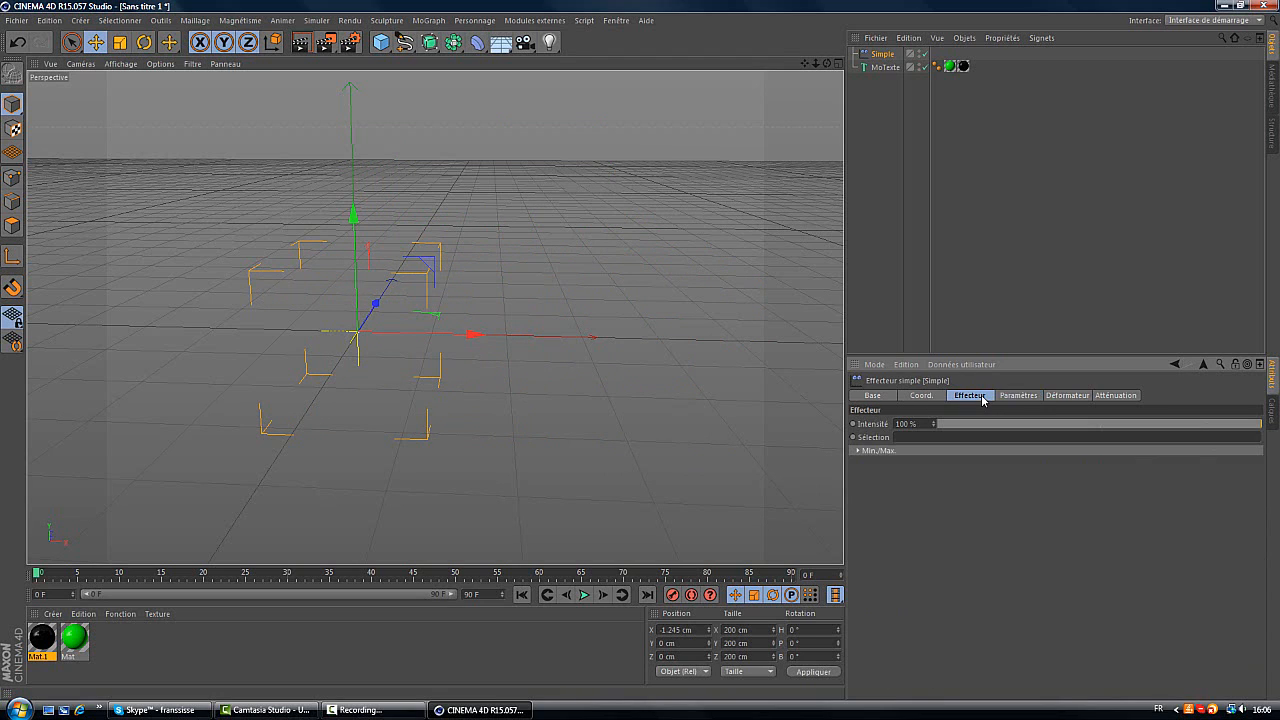
click(1017, 396)
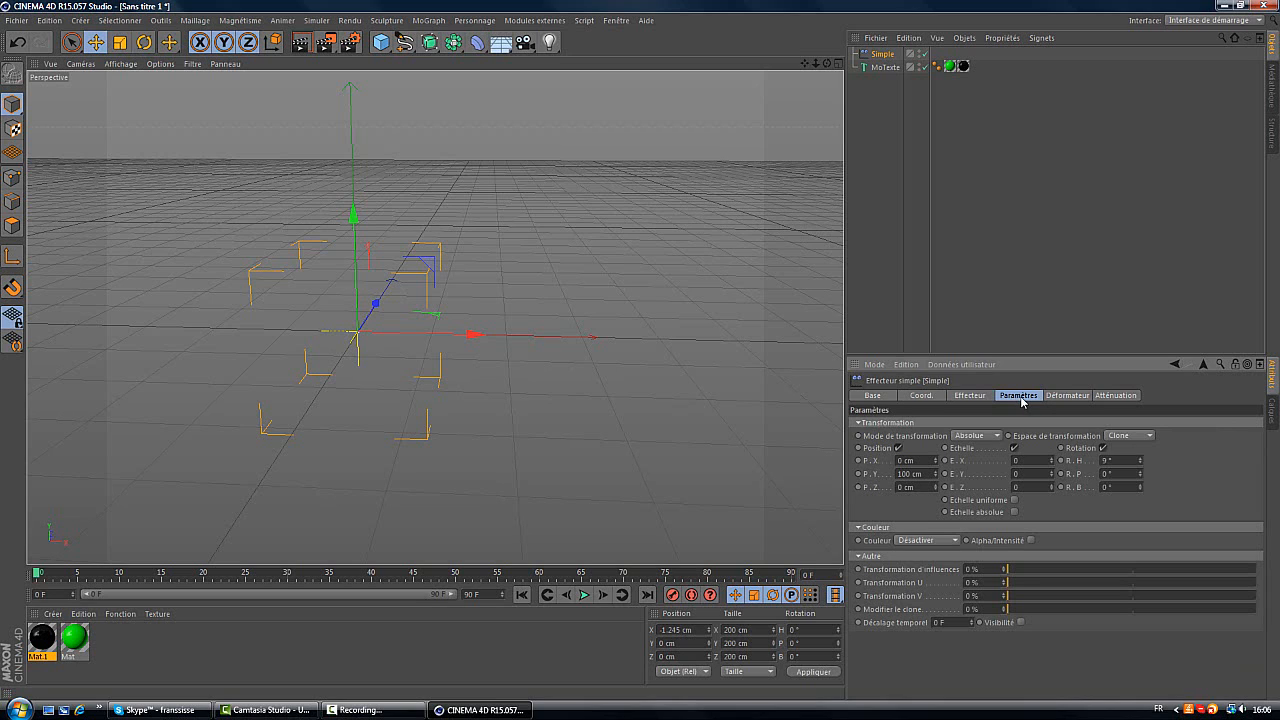
click(1115, 397)
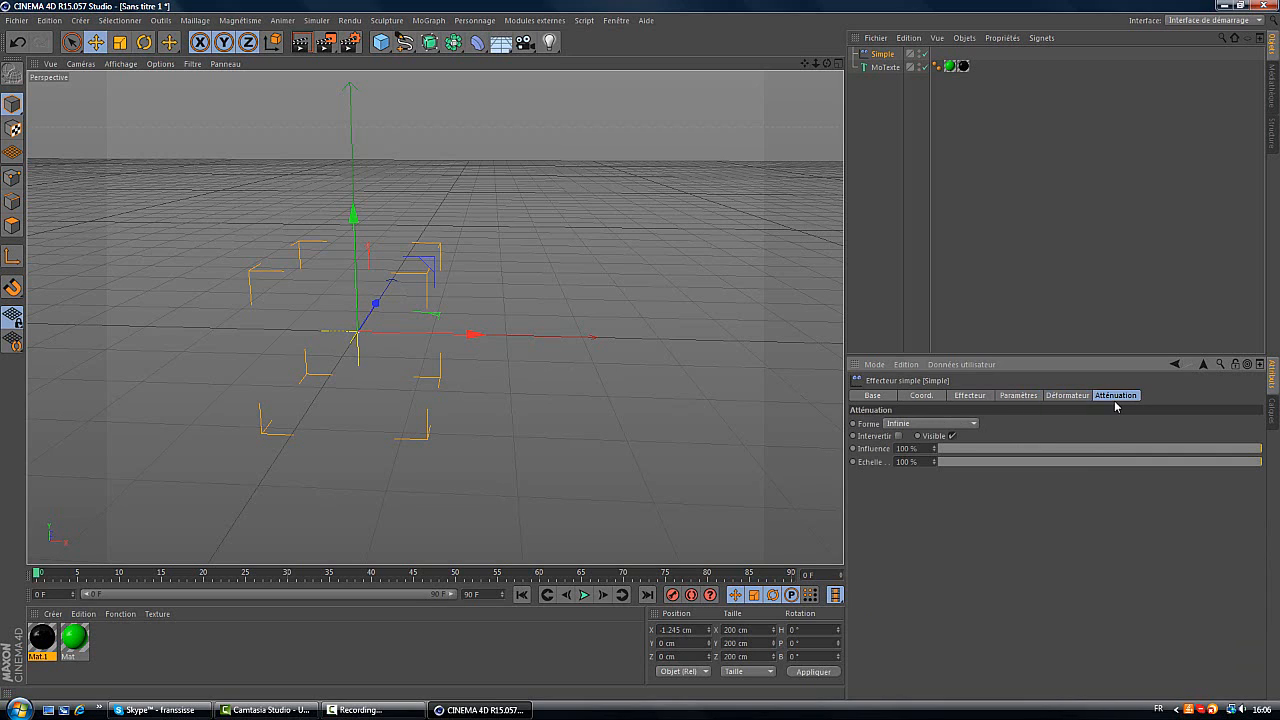
click(1063, 397)
click(1100, 398)
click(957, 426)
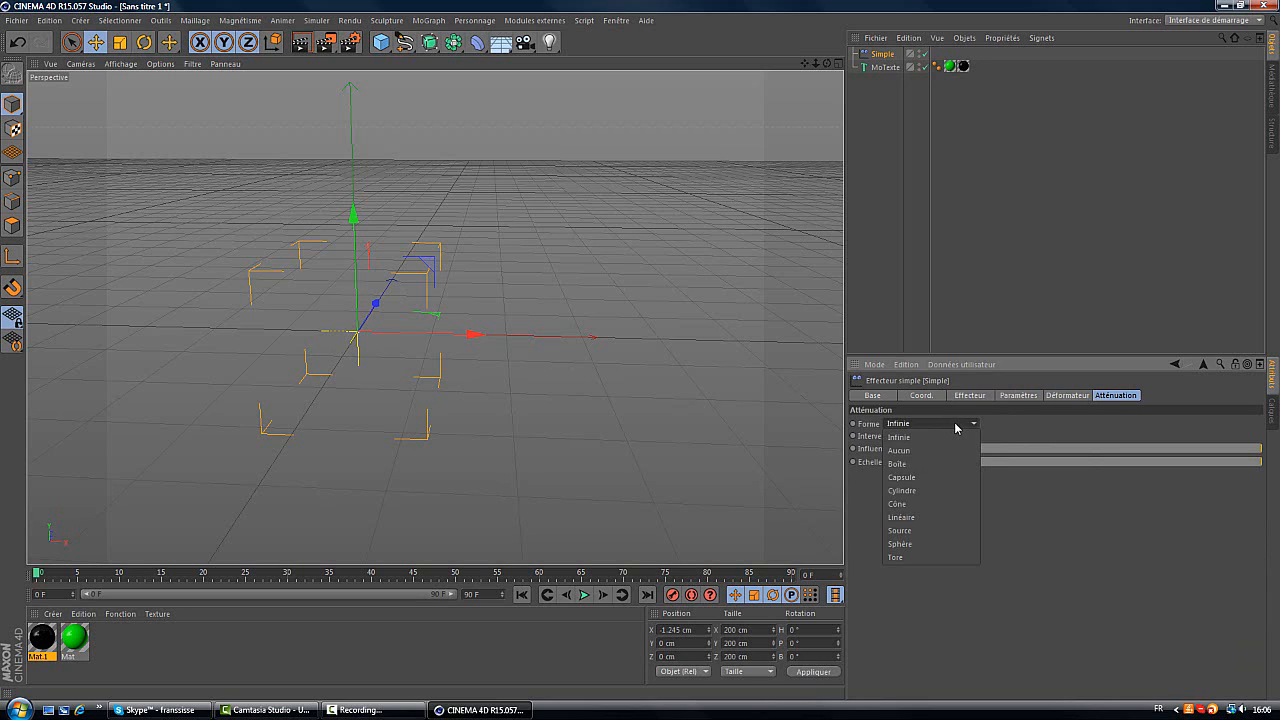
click(922, 518)
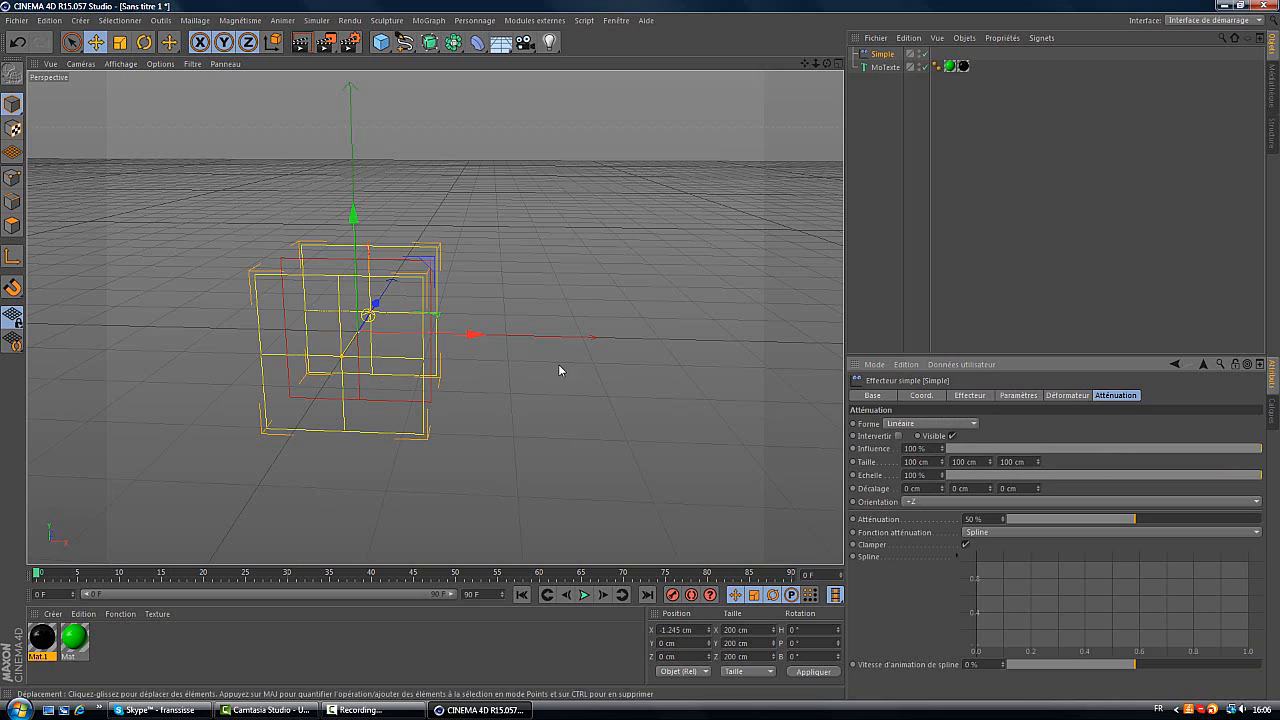
mouse_move(474, 334)
mouse_down()
mouse_move(563, 337)
mouse_move(577, 355)
mouse_move(468, 355)
mouse_move(443, 340)
mouse_move(458, 348)
mouse_up()
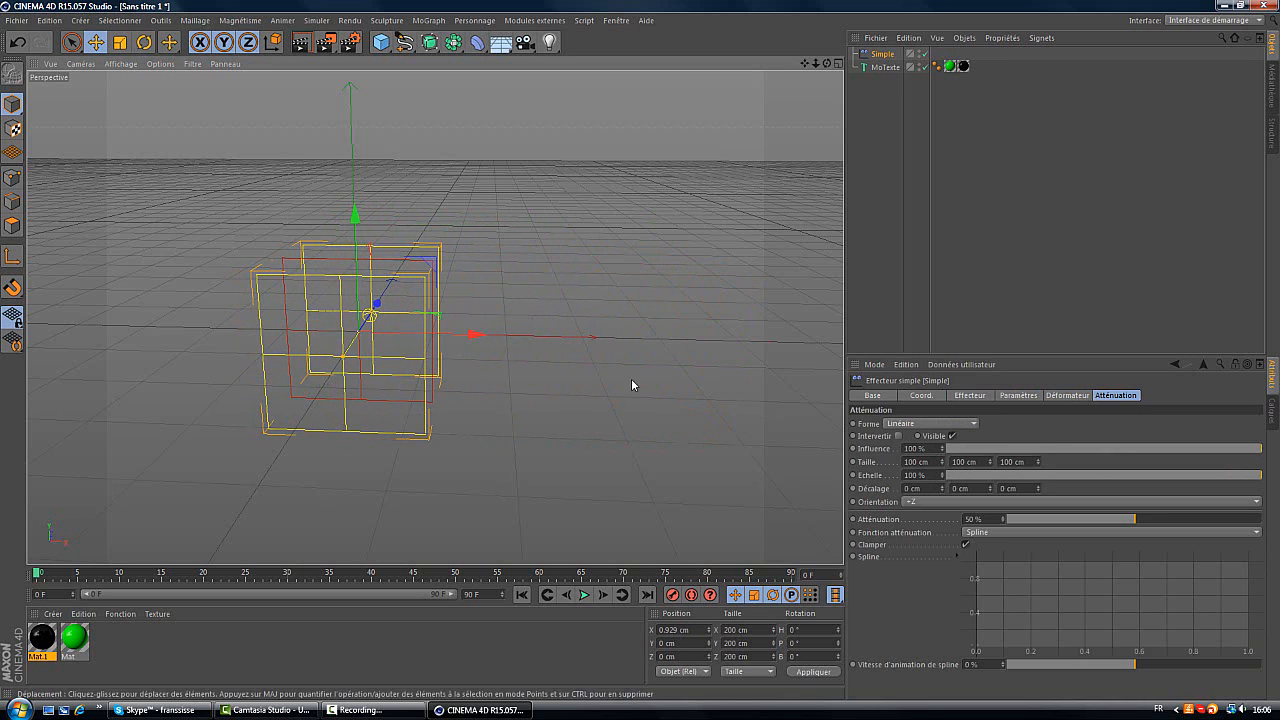
drag(1094, 520, 1271, 523)
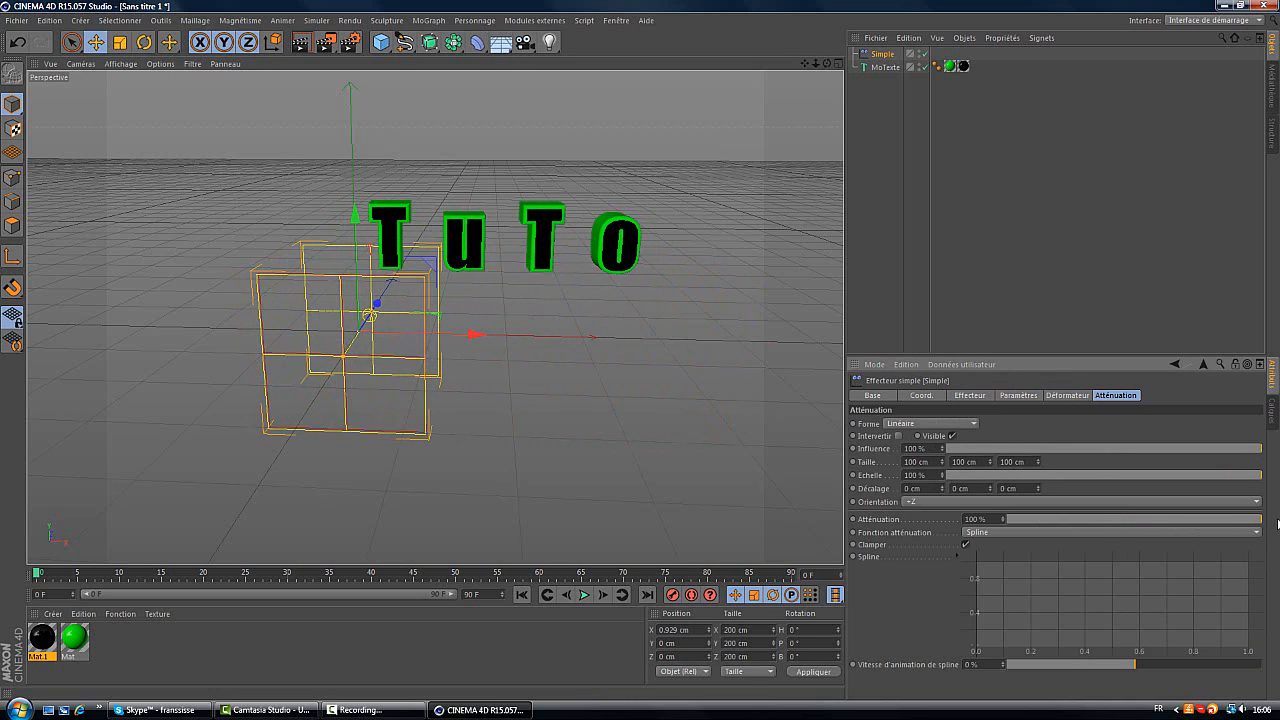
Raise the Simple effector to about 81.5 cm on Y and shift it to about -5.7 cm on X.
drag(527, 333, 538, 309)
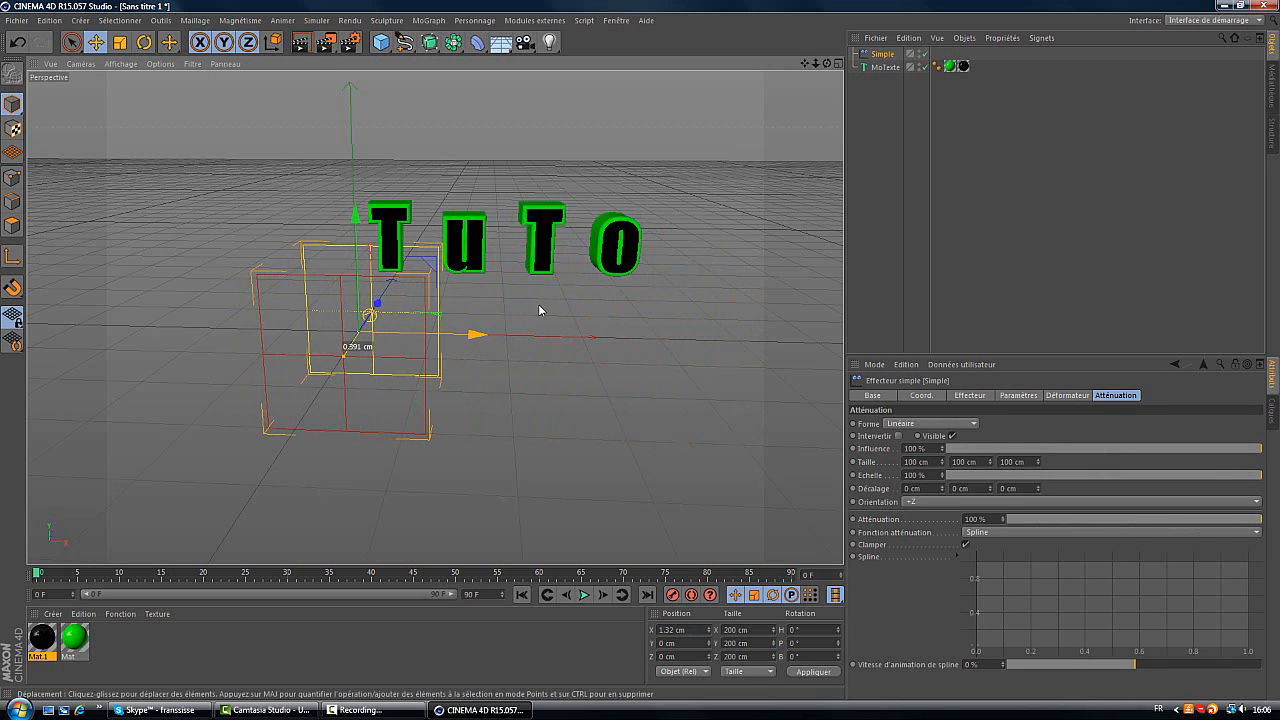
alt+drag(653, 352, 630, 348)
drag(352, 240, 352, 178)
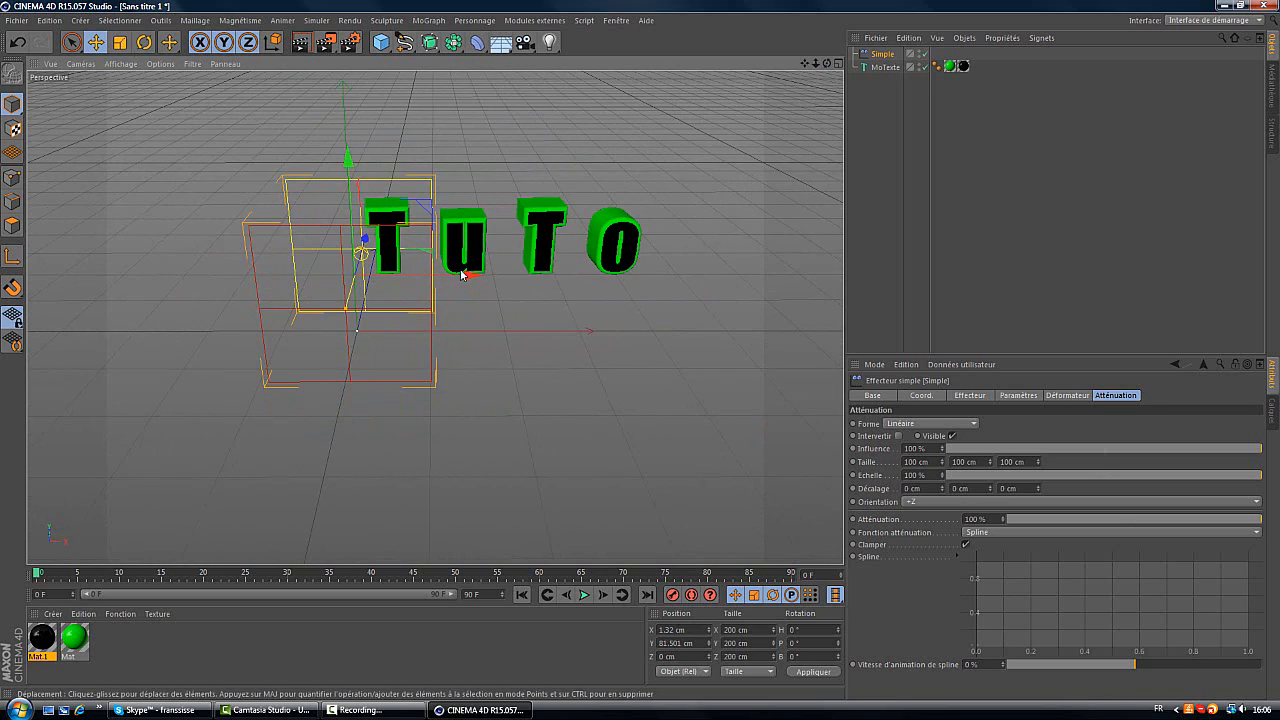
mouse_move(466, 274)
mouse_down()
mouse_move(699, 278)
mouse_move(465, 276)
mouse_up()
mouse_move(640, 346)
alt+mouse_down()
mouse_move(640, 359)
mouse_move(641, 345)
alt+mouse_up()
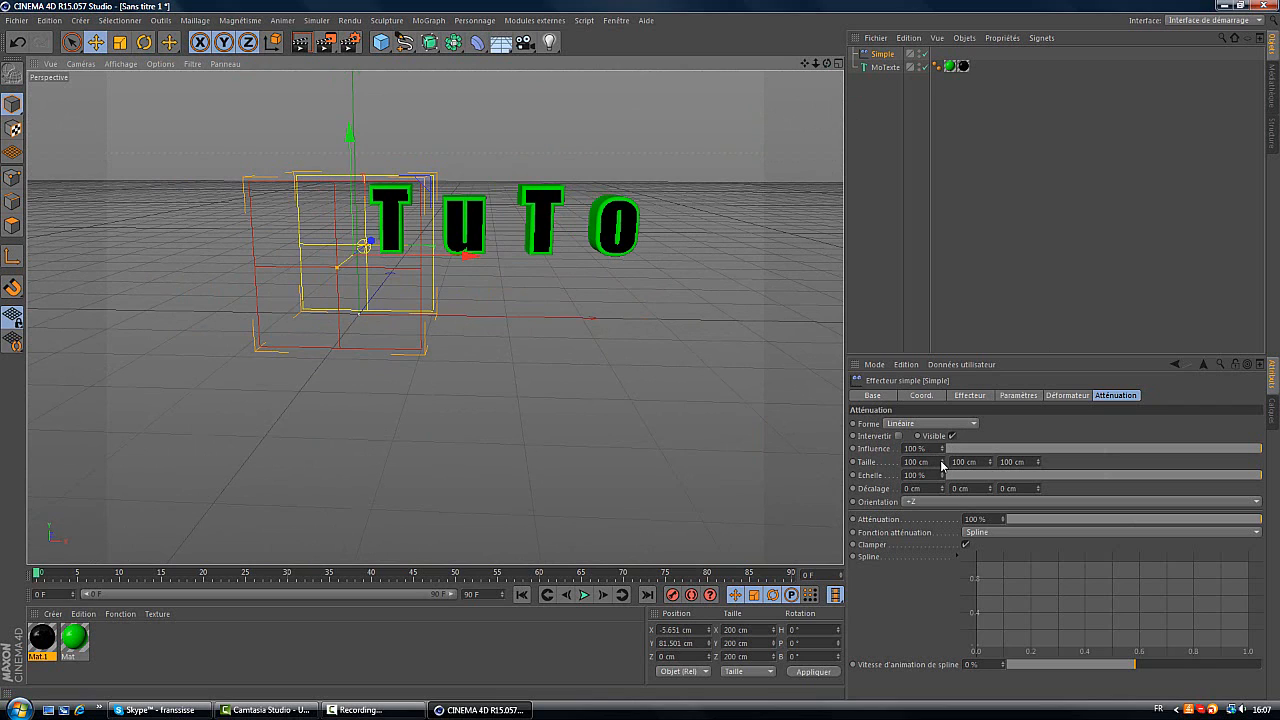
Set the orientation of the effector's linear falloff to +X, trying -X first.
click(929, 502)
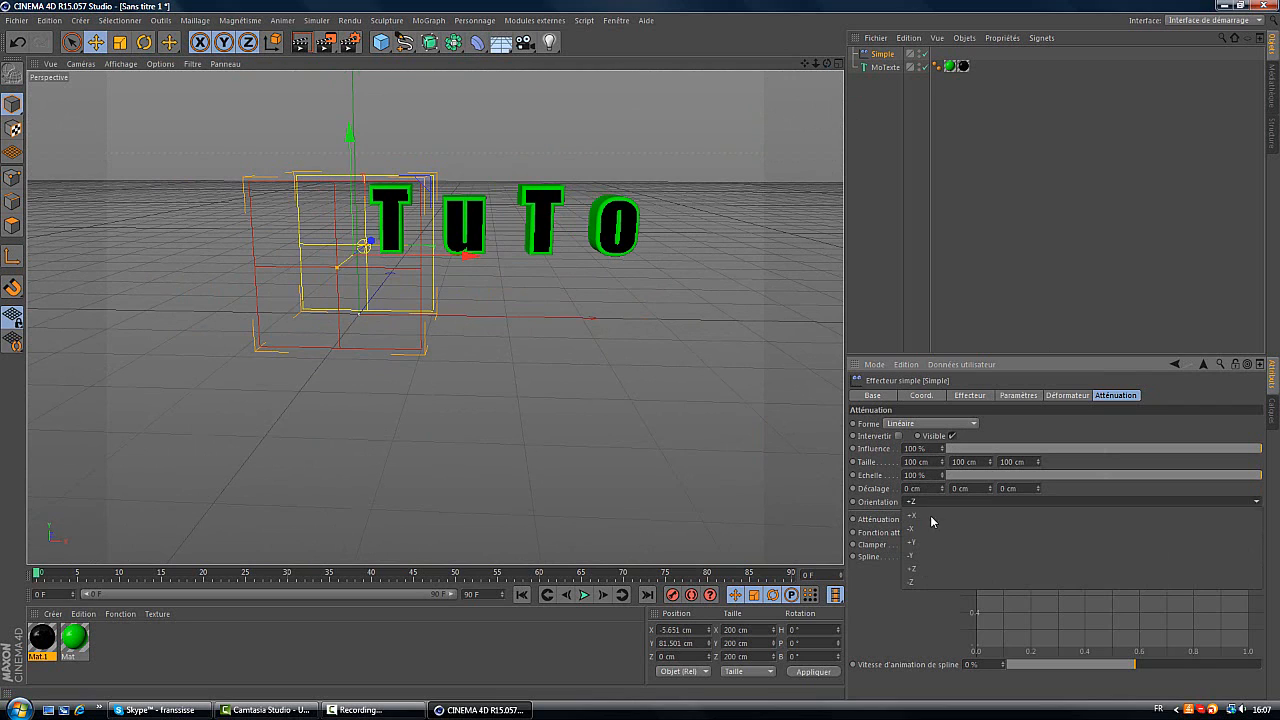
click(915, 536)
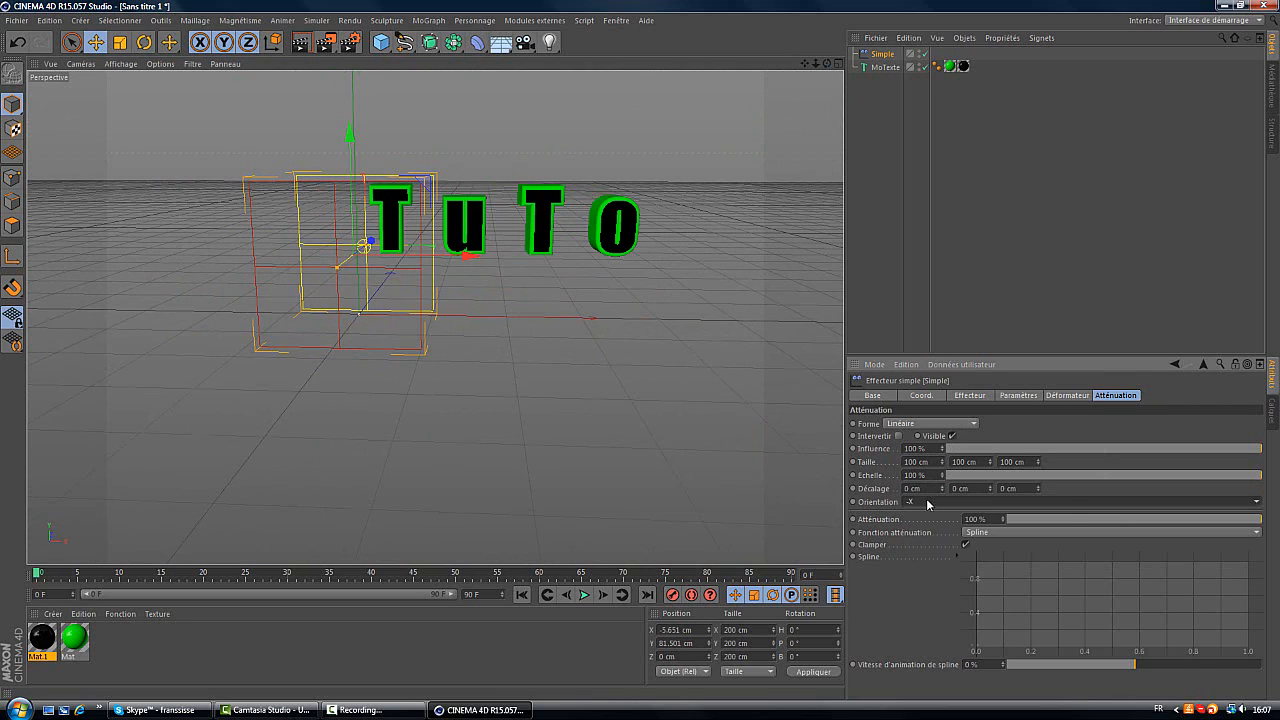
click(1021, 506)
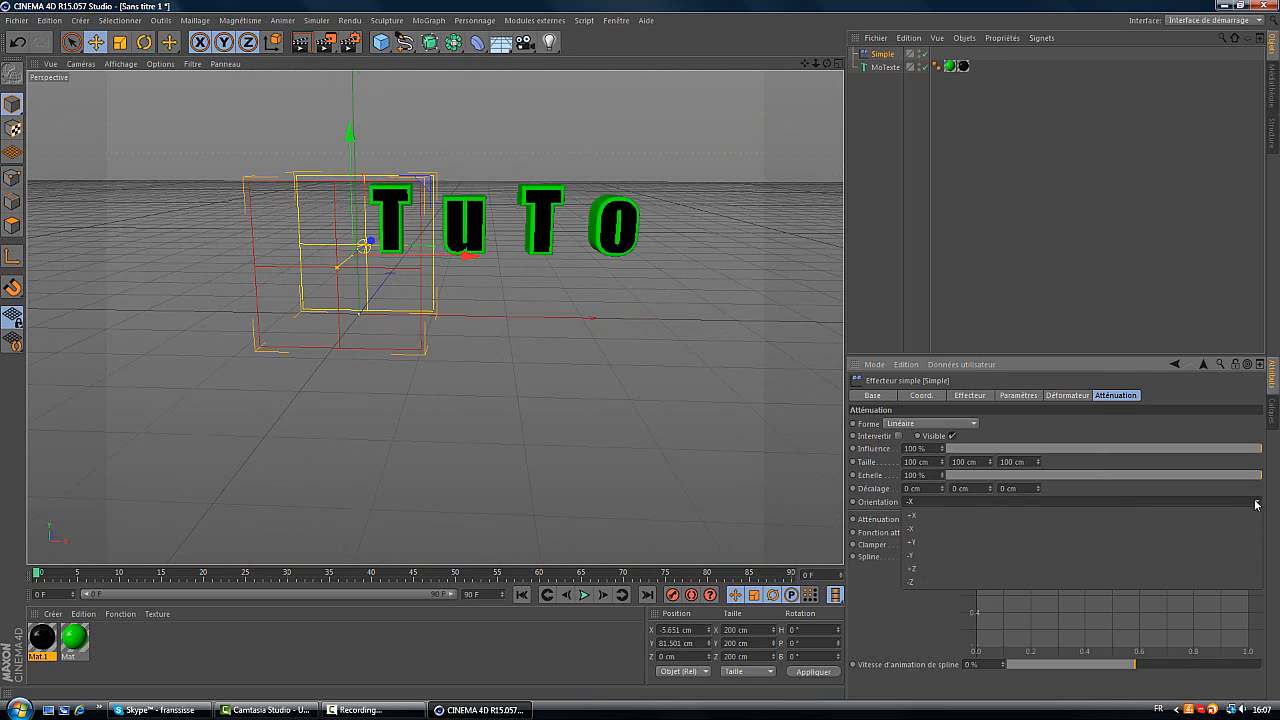
click(1021, 518)
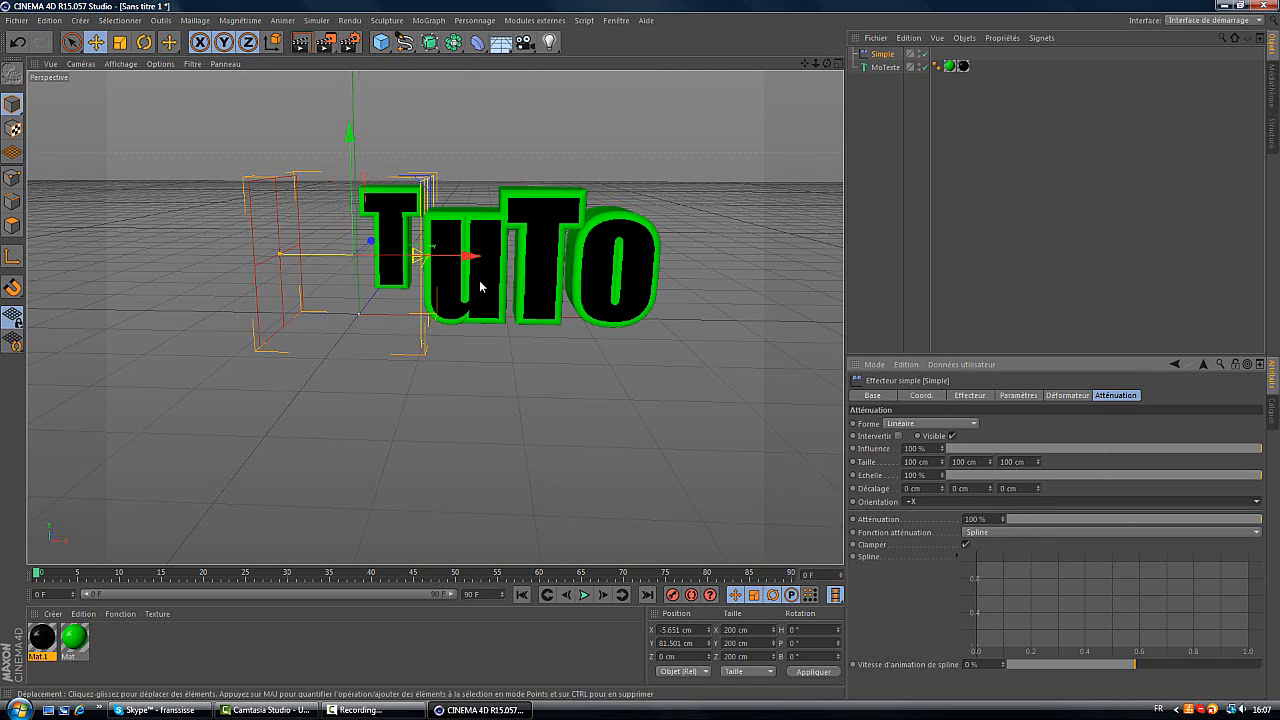
Move the Simple effector beside the first letter, to about -110 cm on X and 83 cm on Y, keeping the +X orientation.
drag(470, 257, 365, 335)
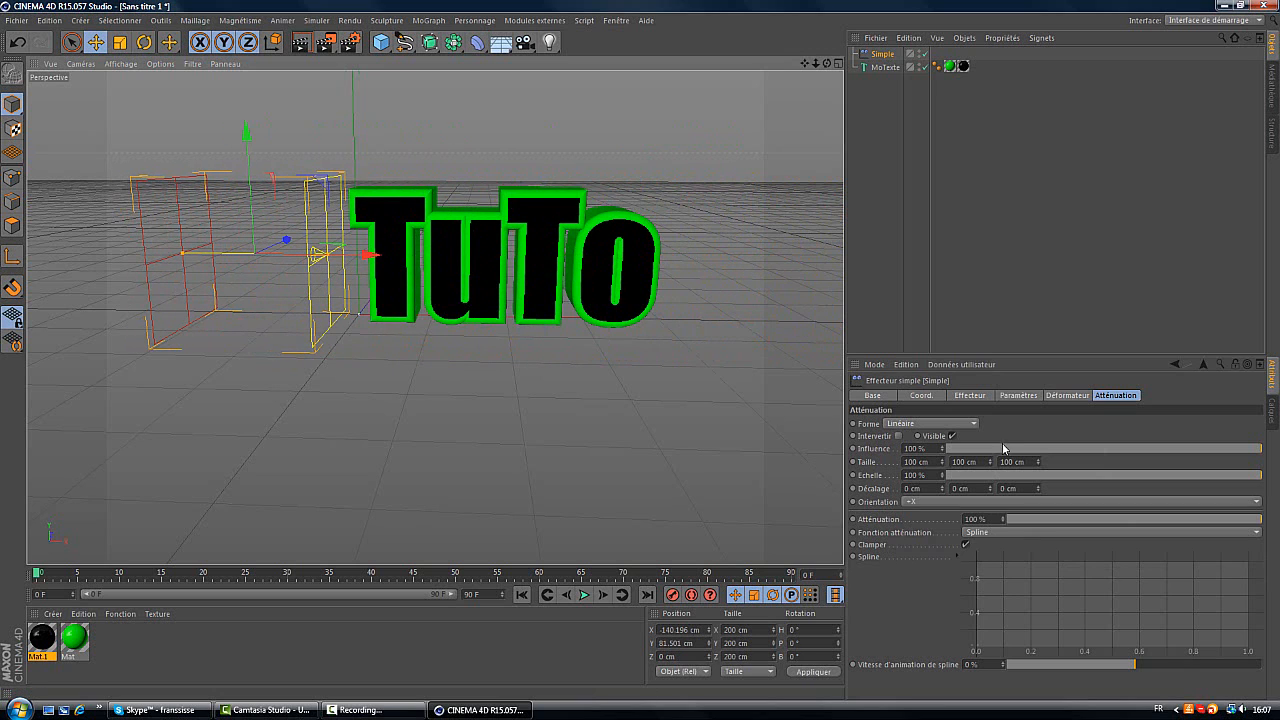
click(937, 502)
click(930, 514)
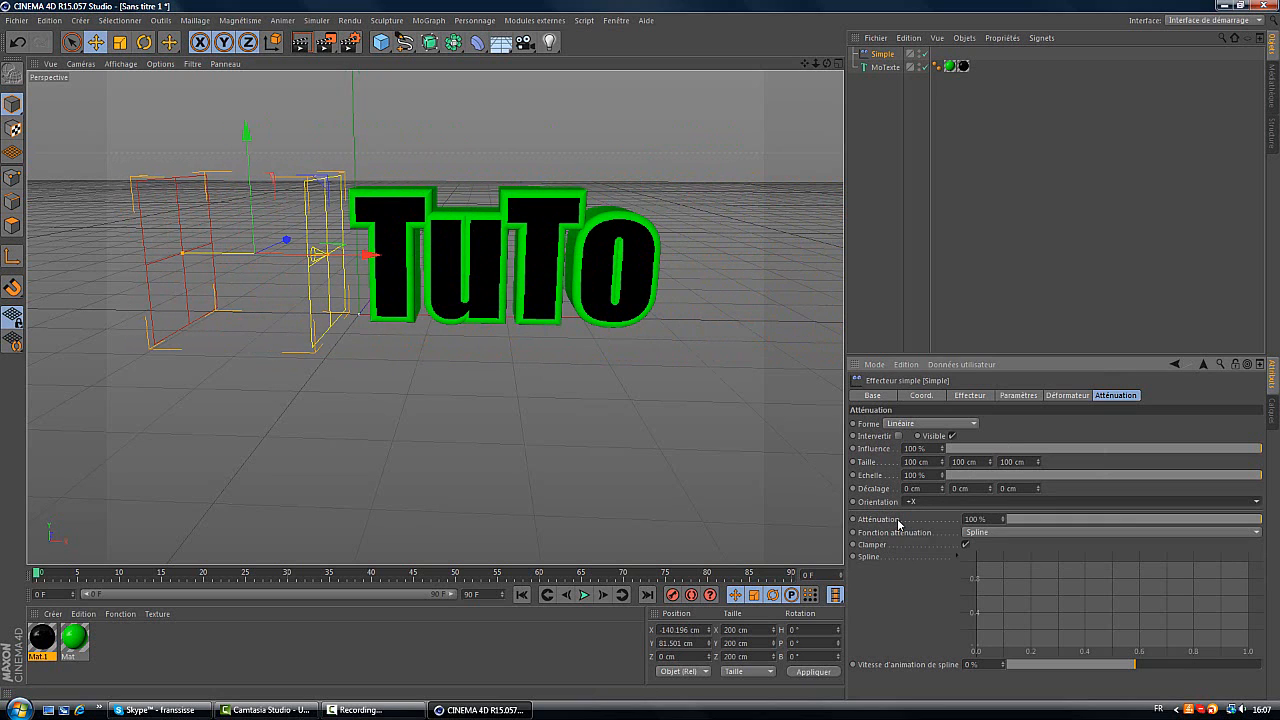
drag(362, 256, 385, 370)
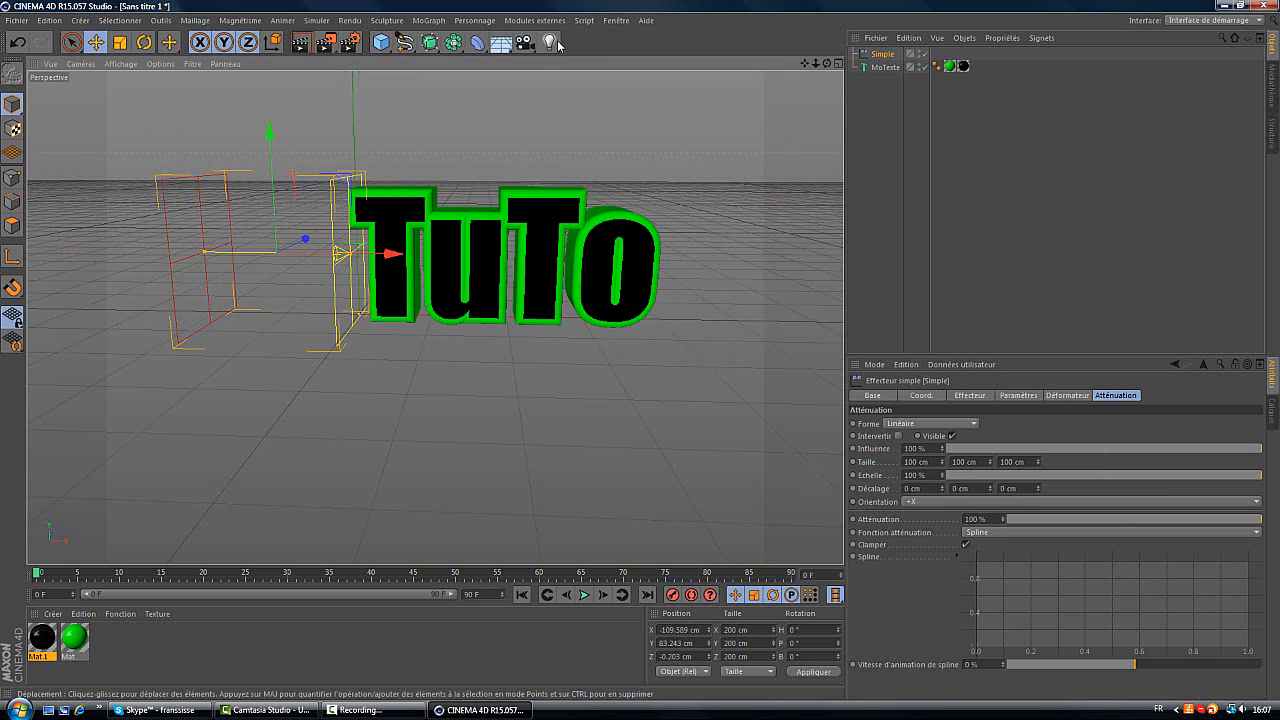
Add a Sol floor object under the text and move the MoText object along X to about 24 cm.
click(500, 43)
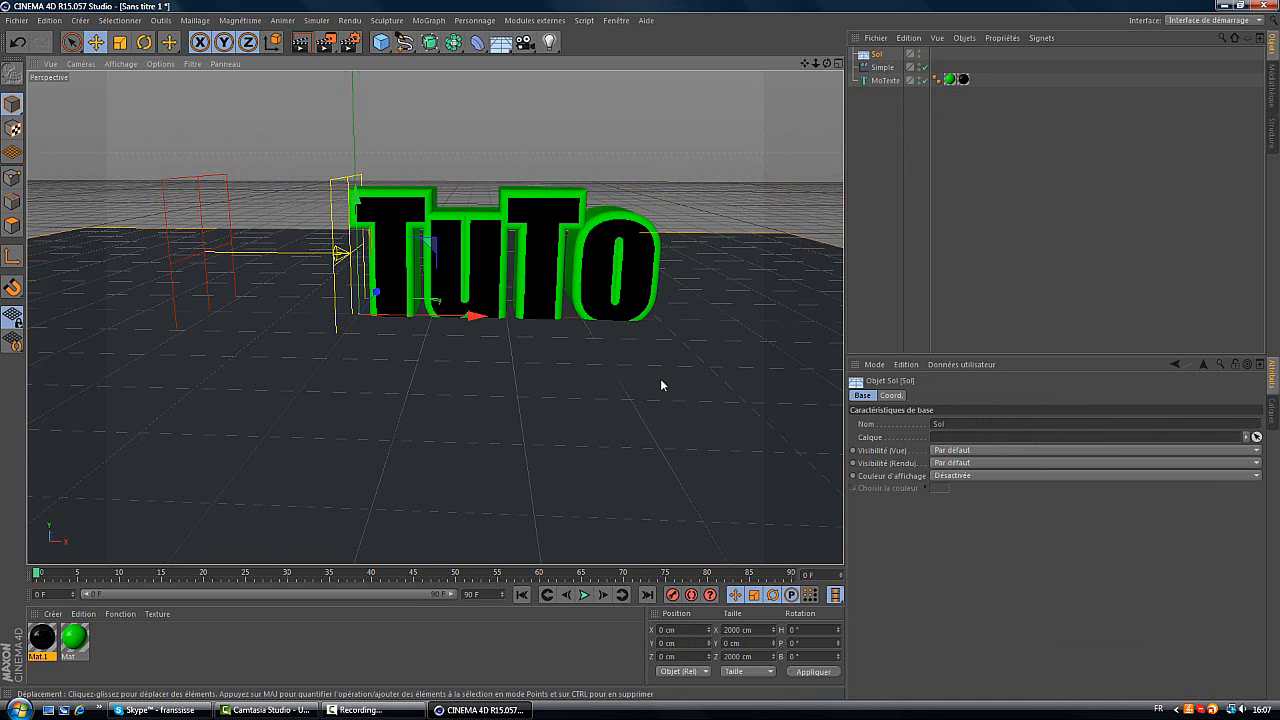
mouse_move(815, 63)
mouse_down()
mouse_move(636, 349)
mouse_move(804, 65)
mouse_up()
scroll(770, 102, down, 4)
scroll(774, 107, down, 2)
click(882, 81)
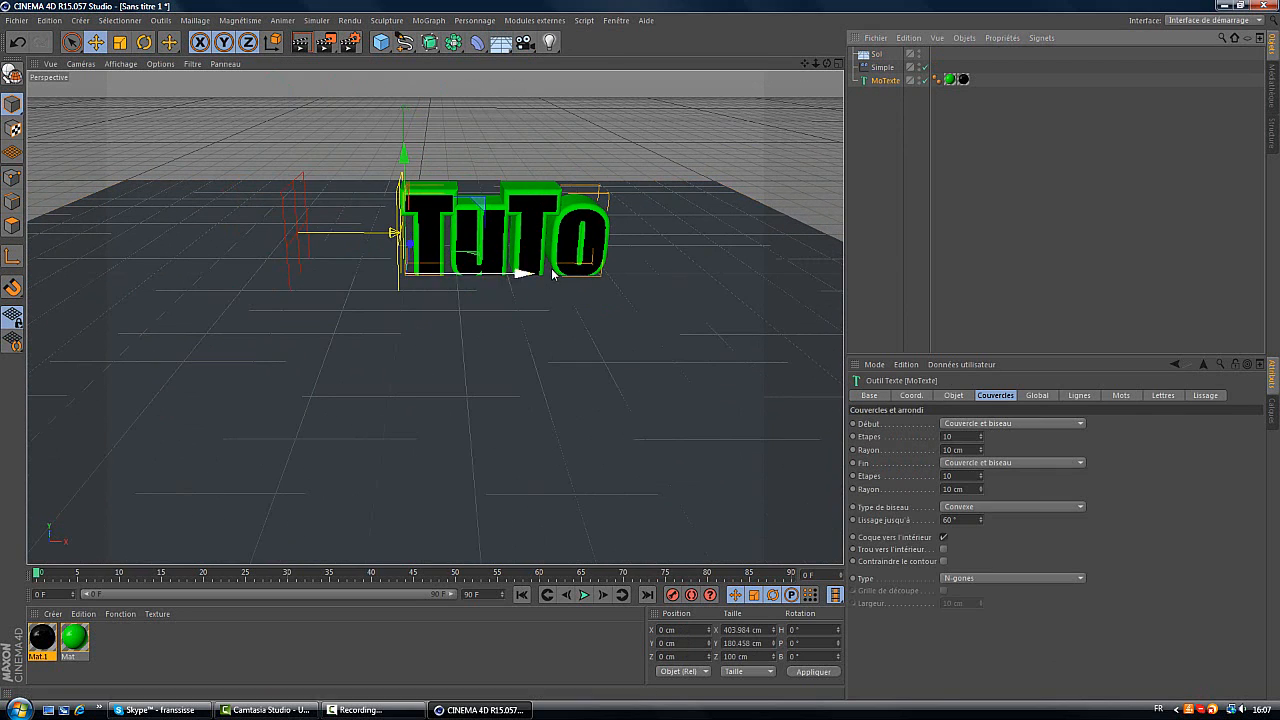
mouse_move(519, 273)
mouse_down()
mouse_move(301, 298)
mouse_move(406, 274)
mouse_move(160, 309)
mouse_move(580, 289)
mouse_move(516, 285)
mouse_move(538, 282)
mouse_up()
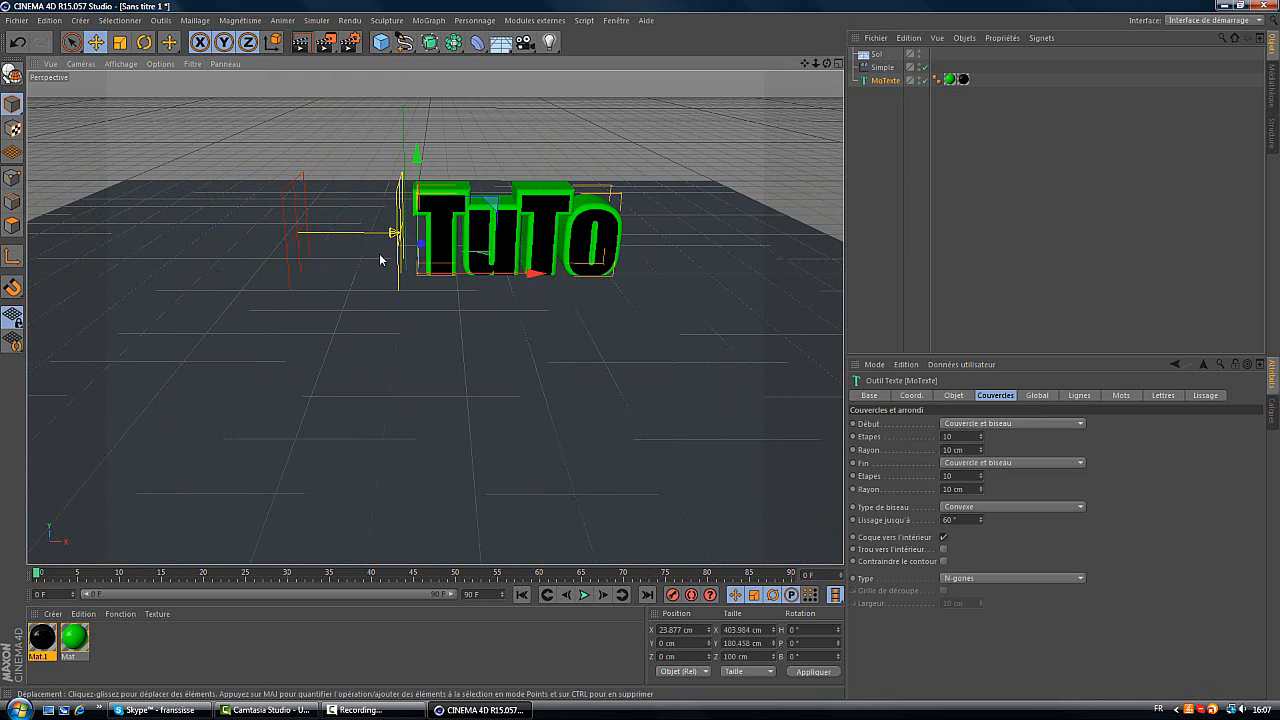
Move the Simple effector farther away from the text along X, and reposition the MoText to about -120 cm on X and 46 cm on Y.
click(881, 67)
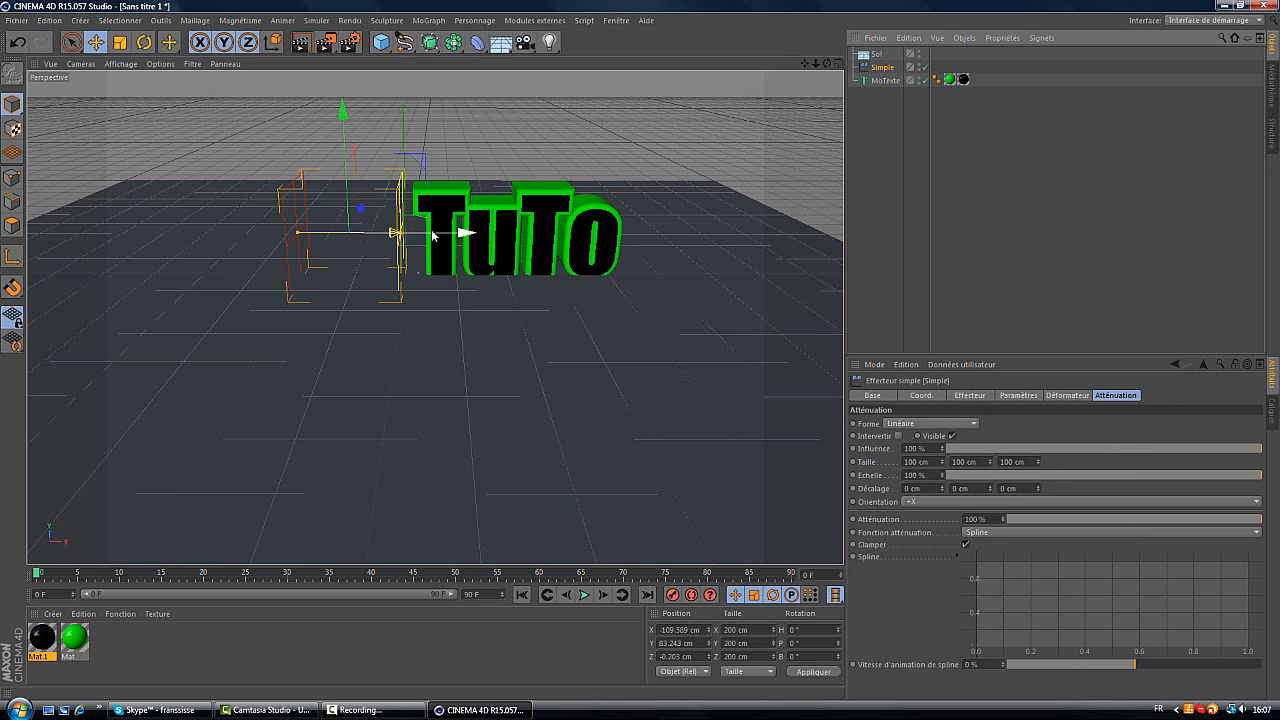
drag(430, 246, 245, 247)
click(886, 80)
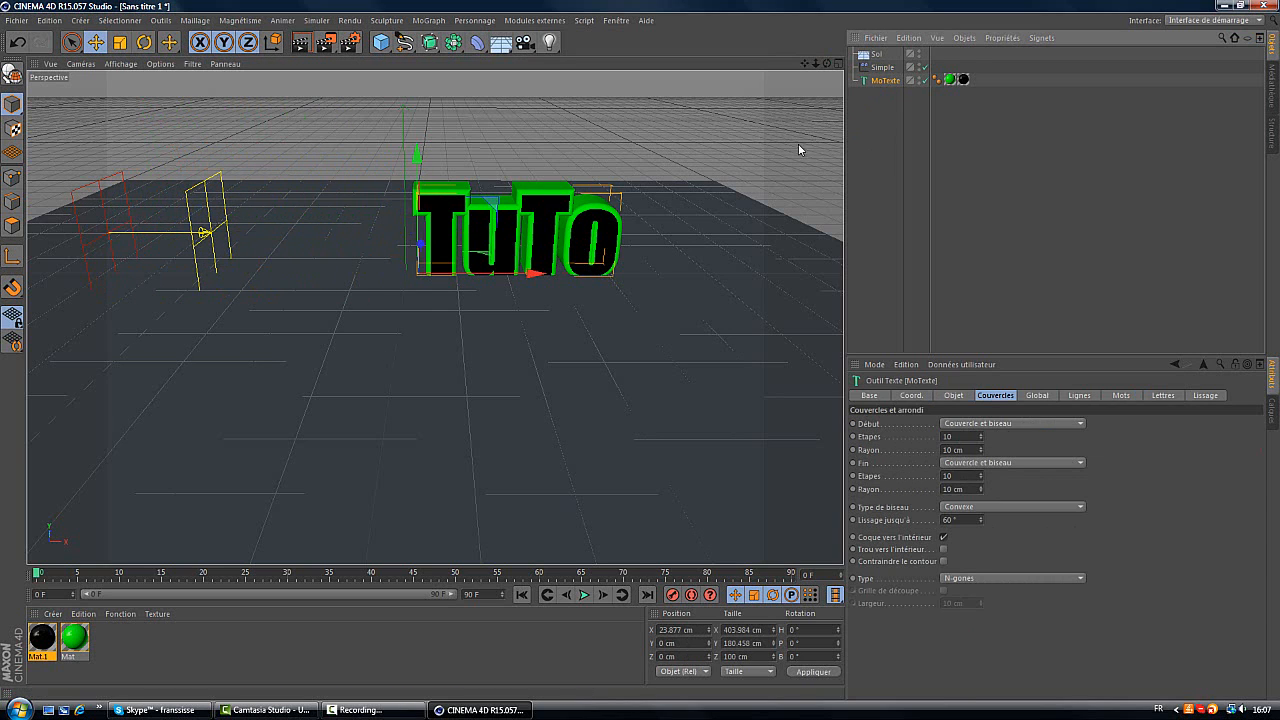
drag(521, 286, 431, 289)
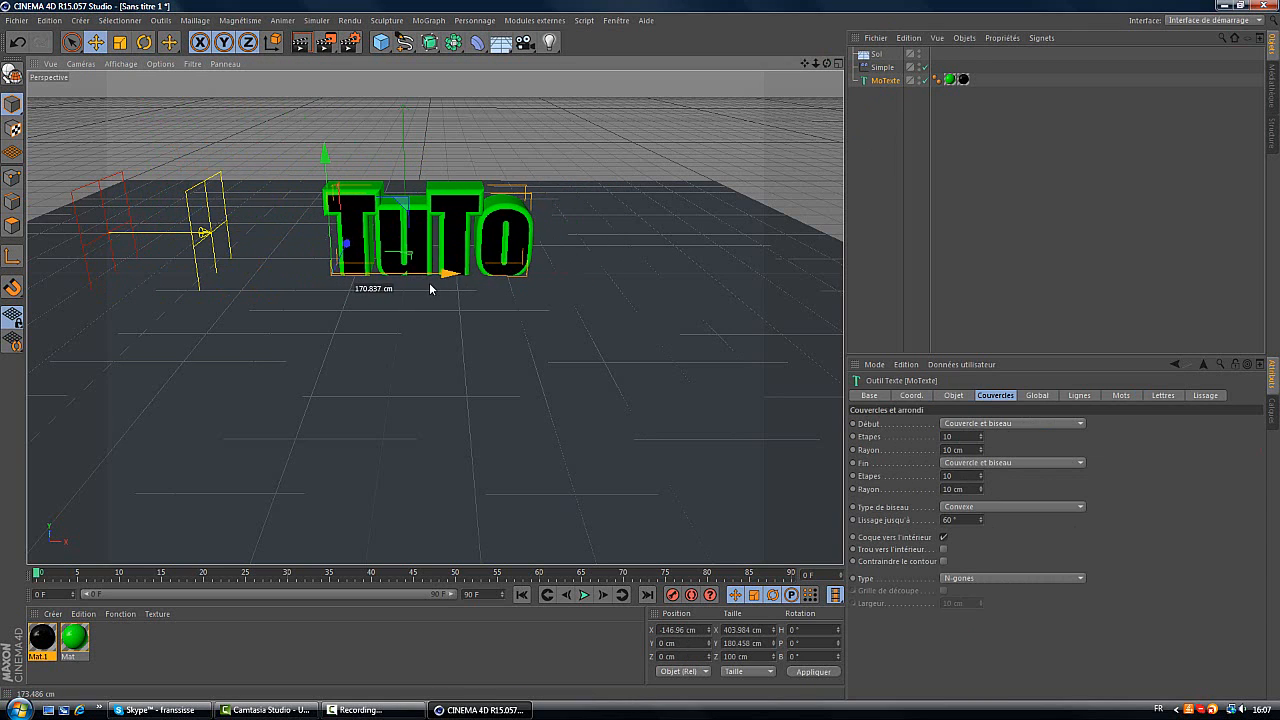
drag(268, 555, 251, 566)
drag(438, 287, 470, 284)
drag(339, 160, 339, 130)
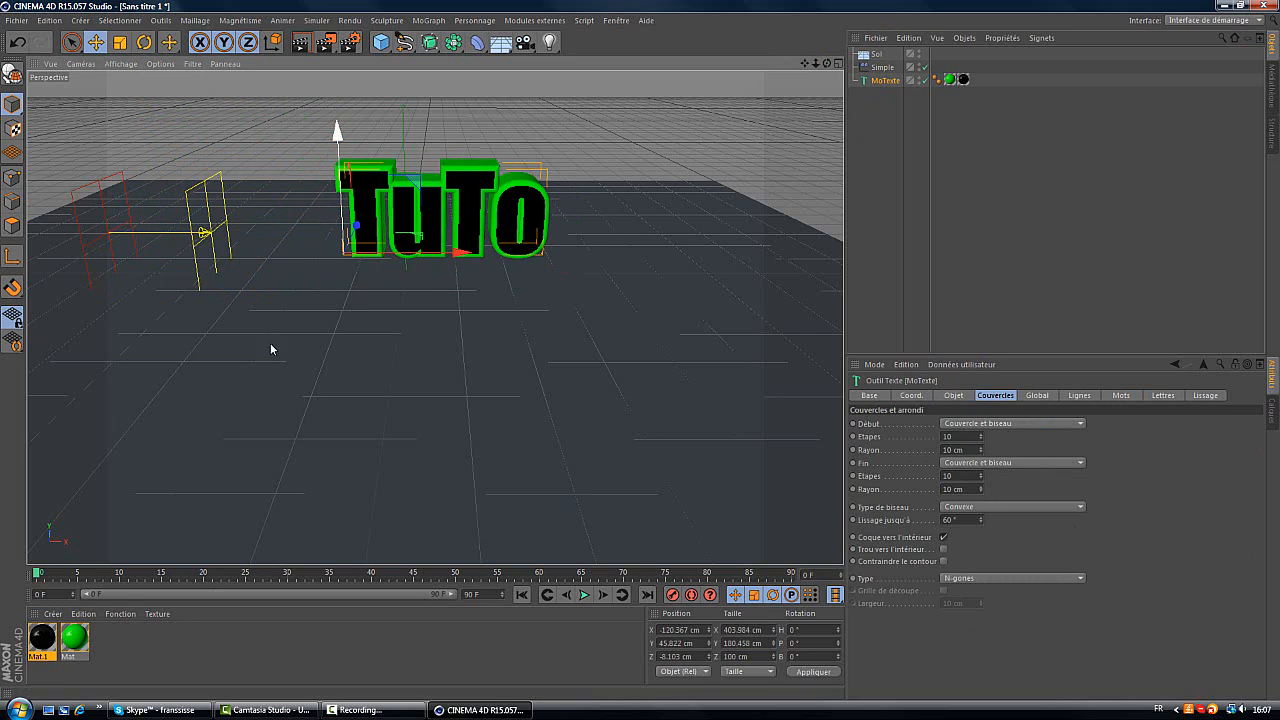
Create a new material and set its colour to dark red, RGB 122, 0, 0.
double_click(117, 649)
double_click(43, 639)
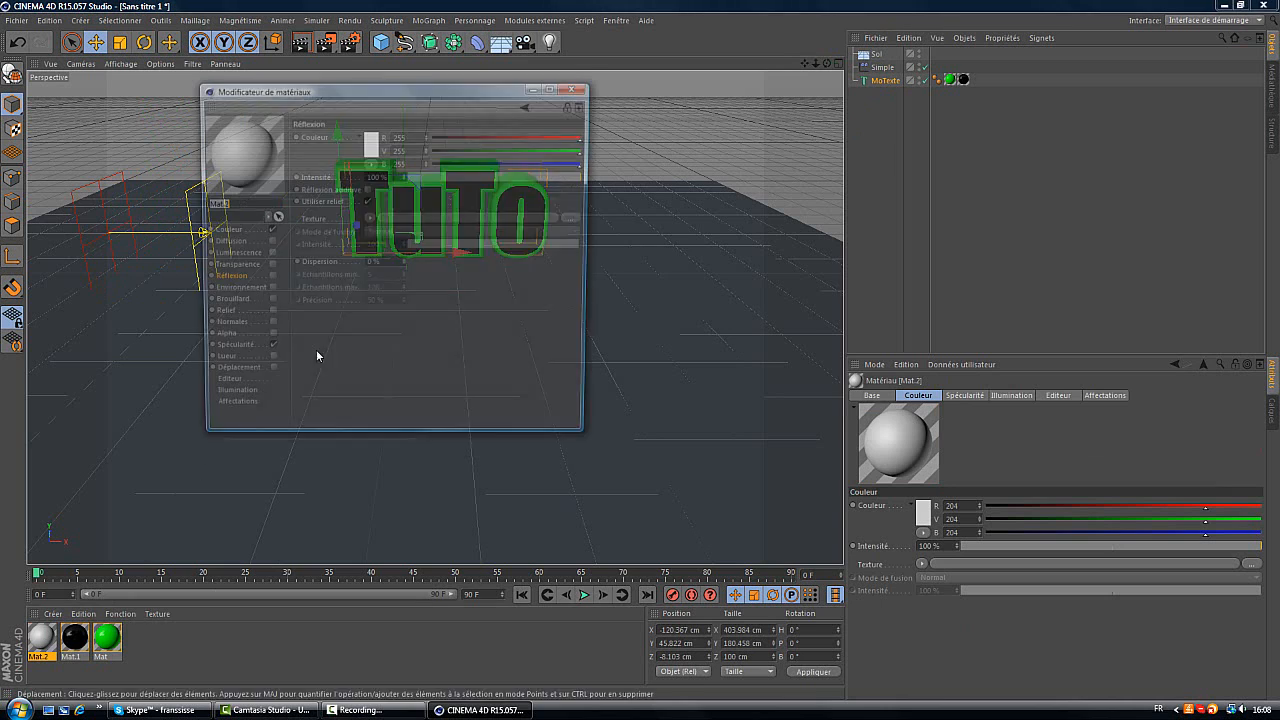
click(240, 229)
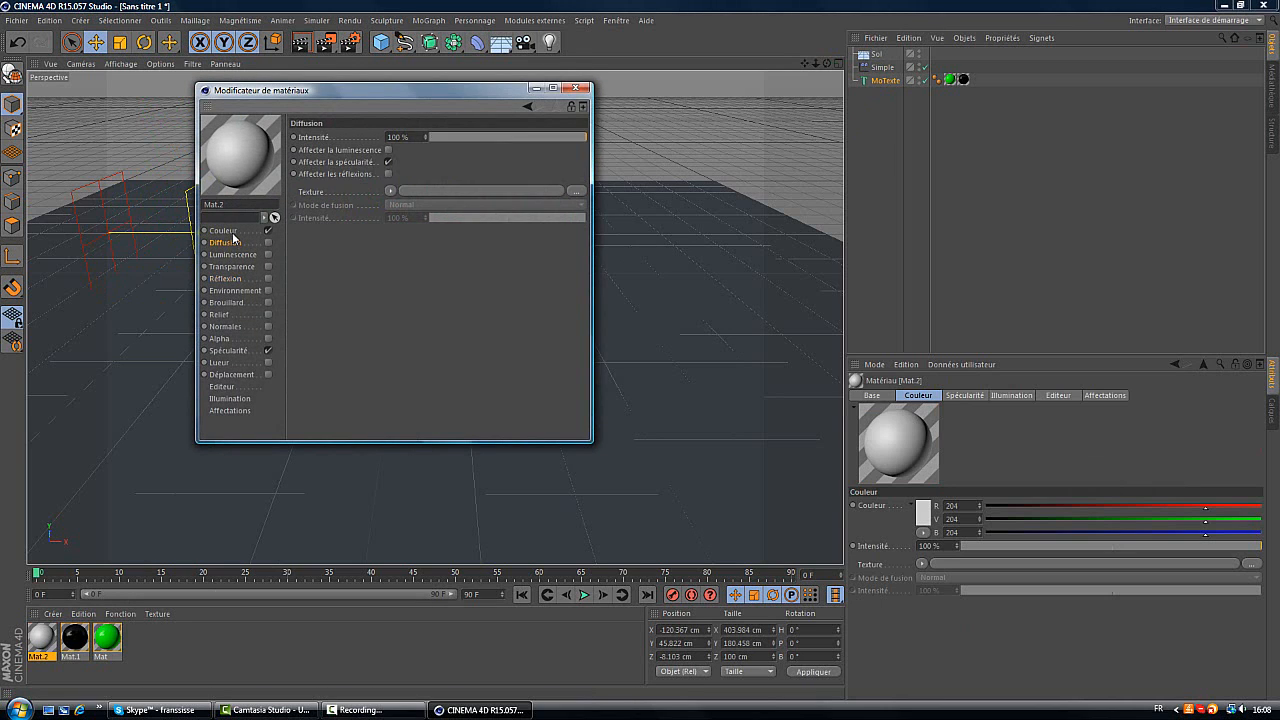
click(362, 146)
click(355, 147)
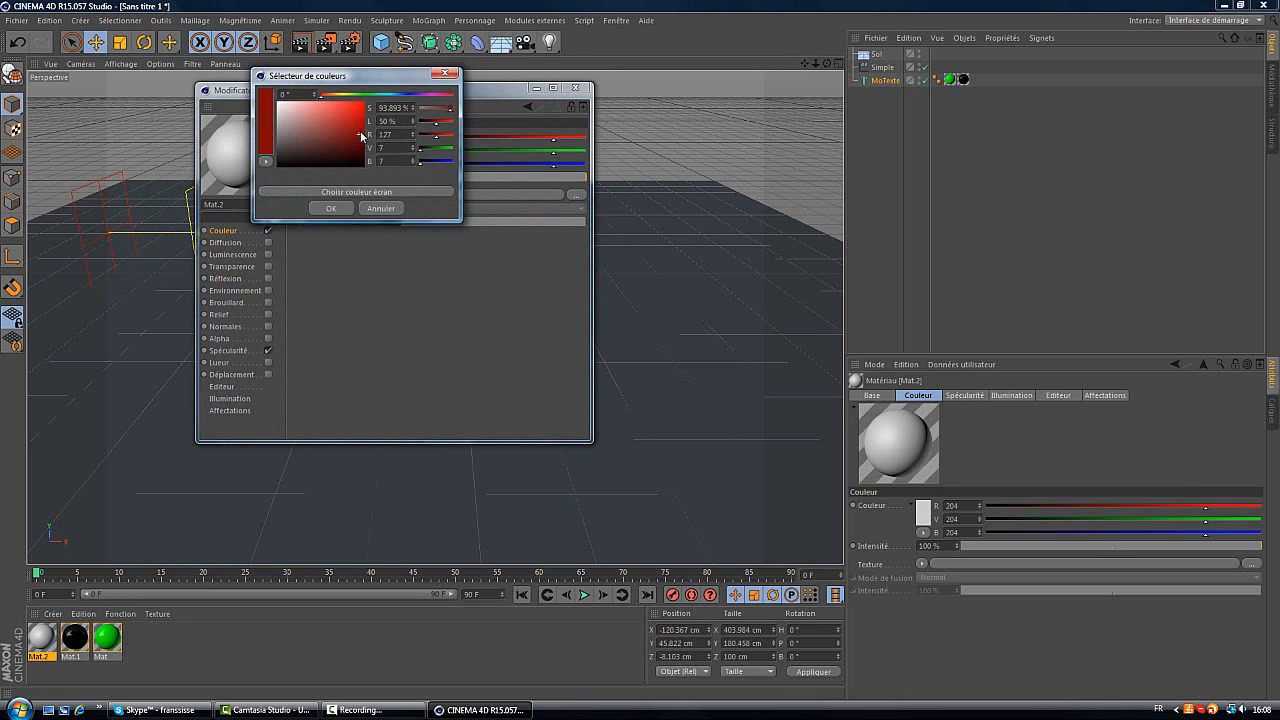
click(331, 209)
Disable specularity on the dark red material and enable reflection at a reduced intensity.
click(268, 350)
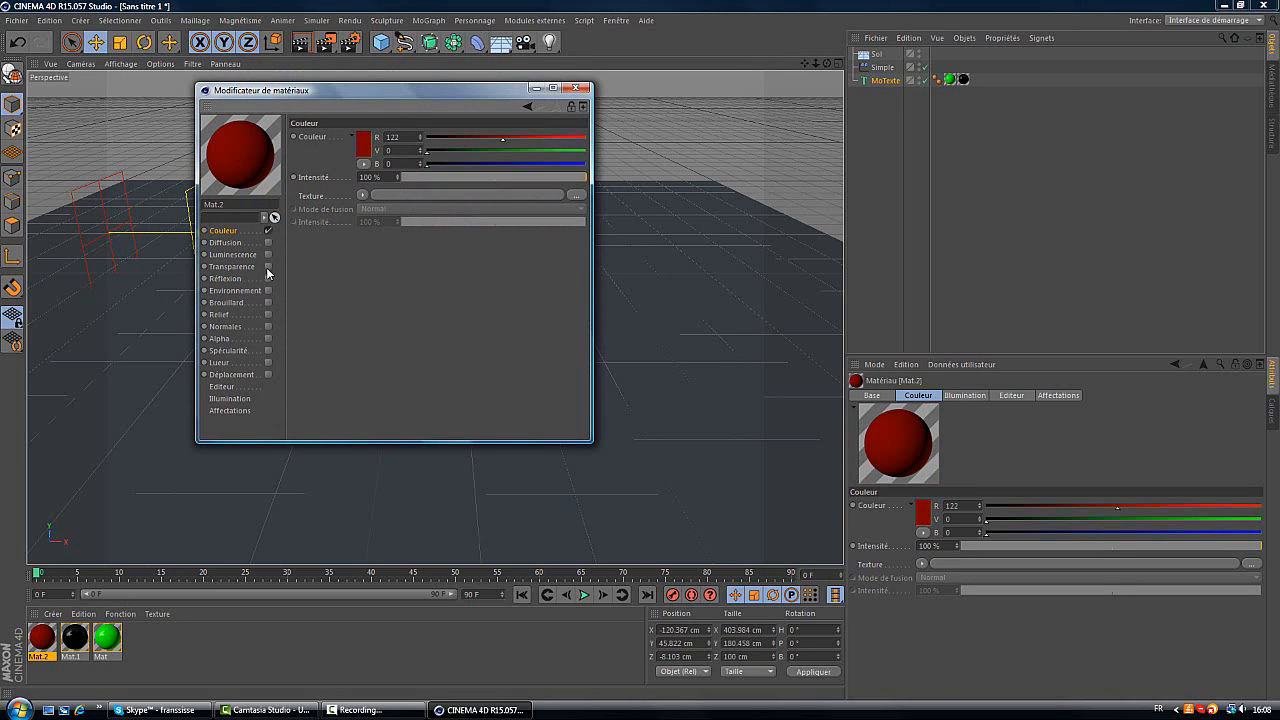
click(268, 279)
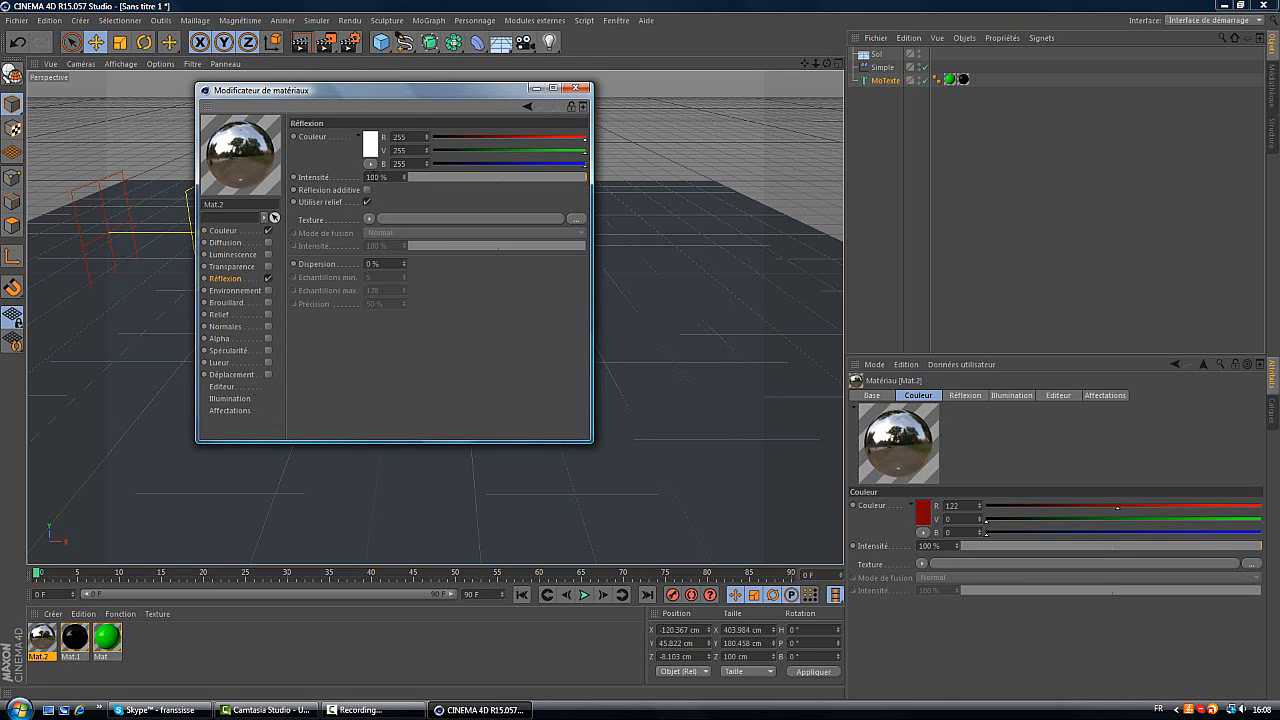
key(BackSpace)
click(462, 341)
click(578, 88)
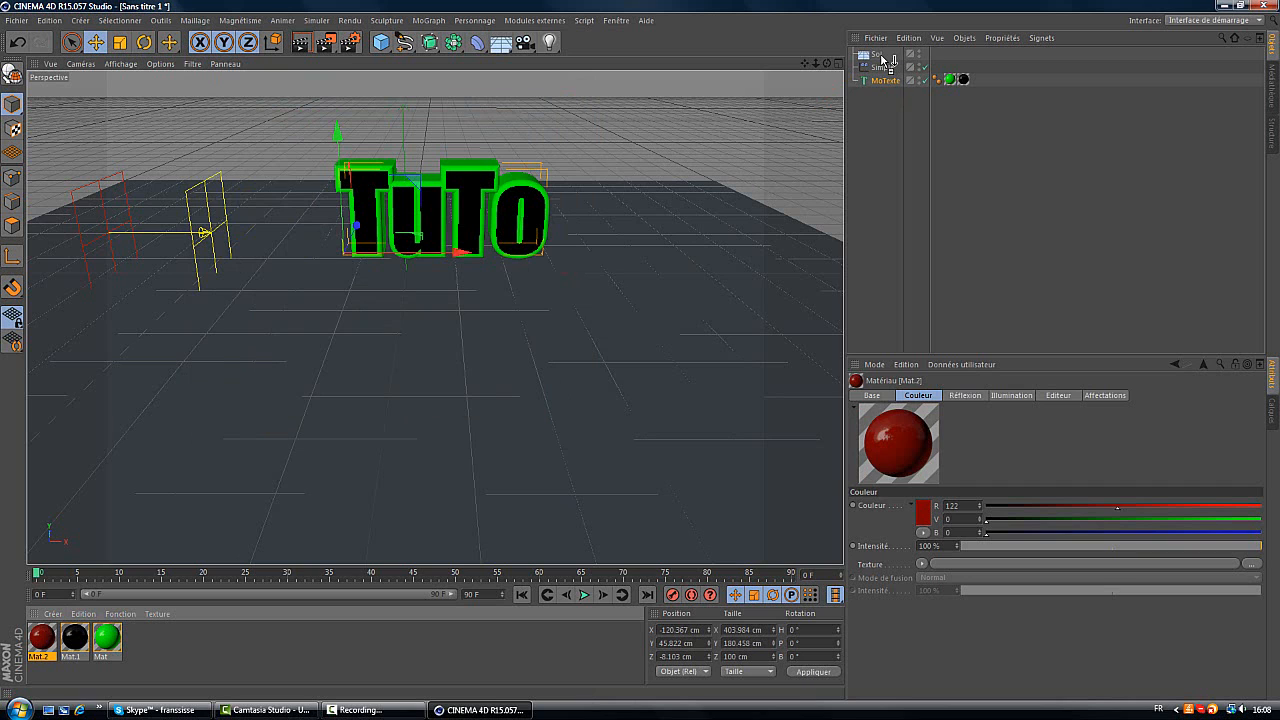
Apply the dark red material to the Sol floor and render the view to check the reflection.
drag(886, 60, 641, 356)
click(984, 194)
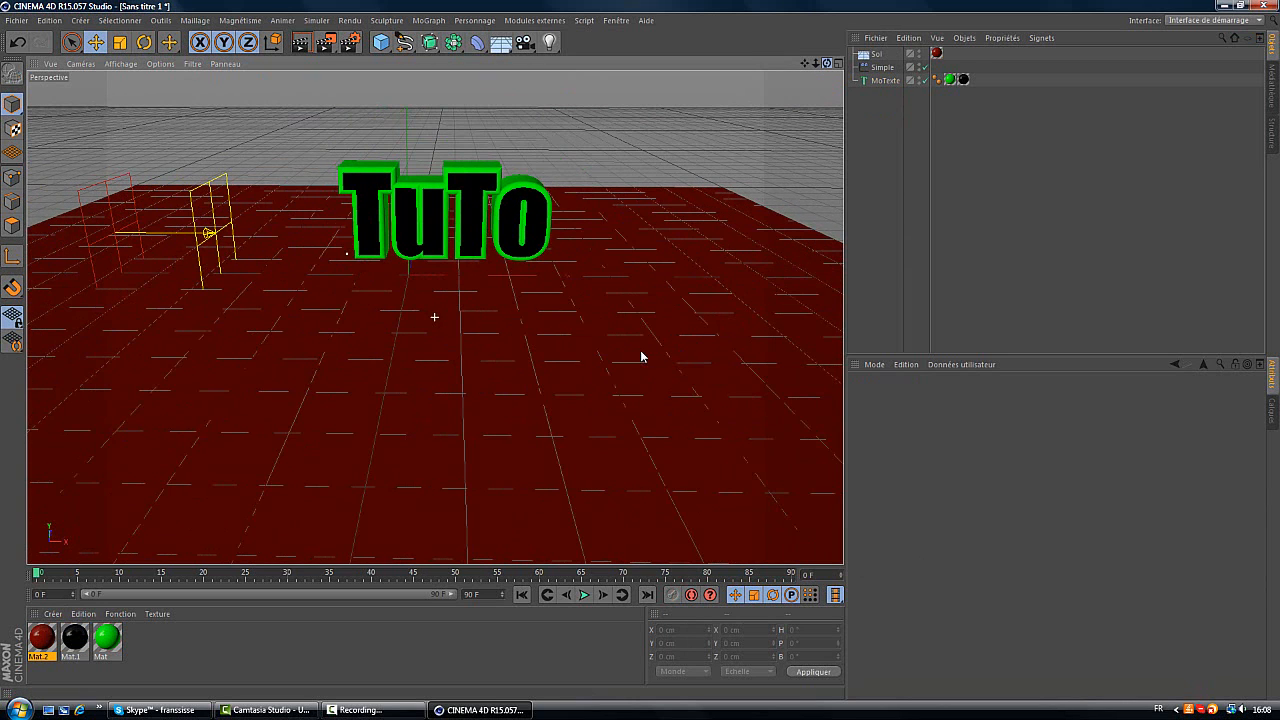
click(297, 45)
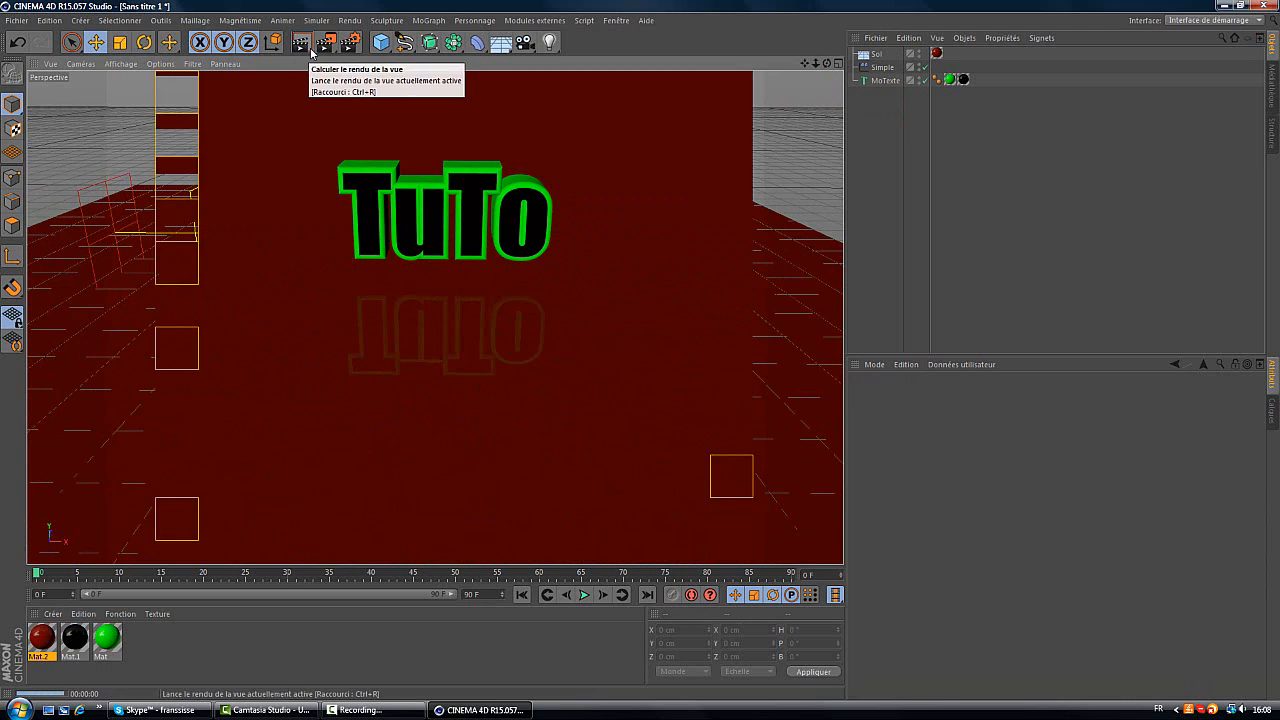
drag(823, 63, 640, 356)
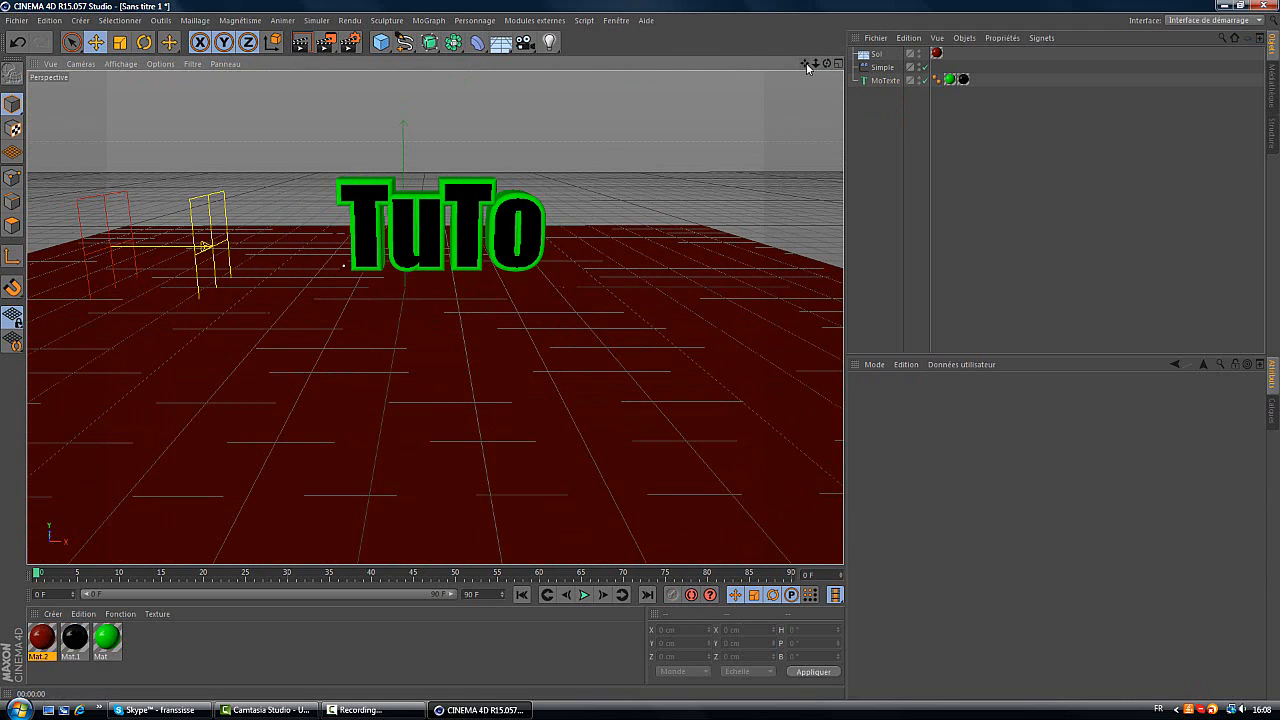
drag(808, 68, 640, 349)
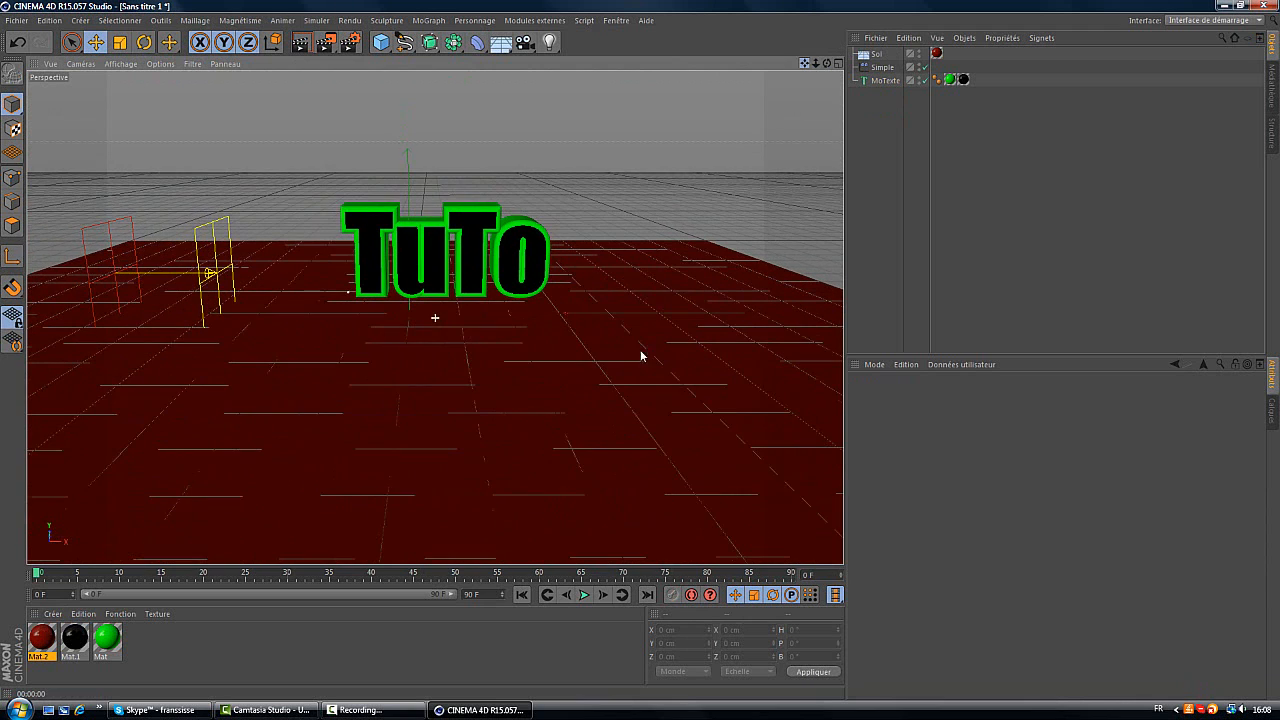
Create another material and set its colour to pure white, RGB 255, 255, 255.
double_click(169, 630)
double_click(41, 636)
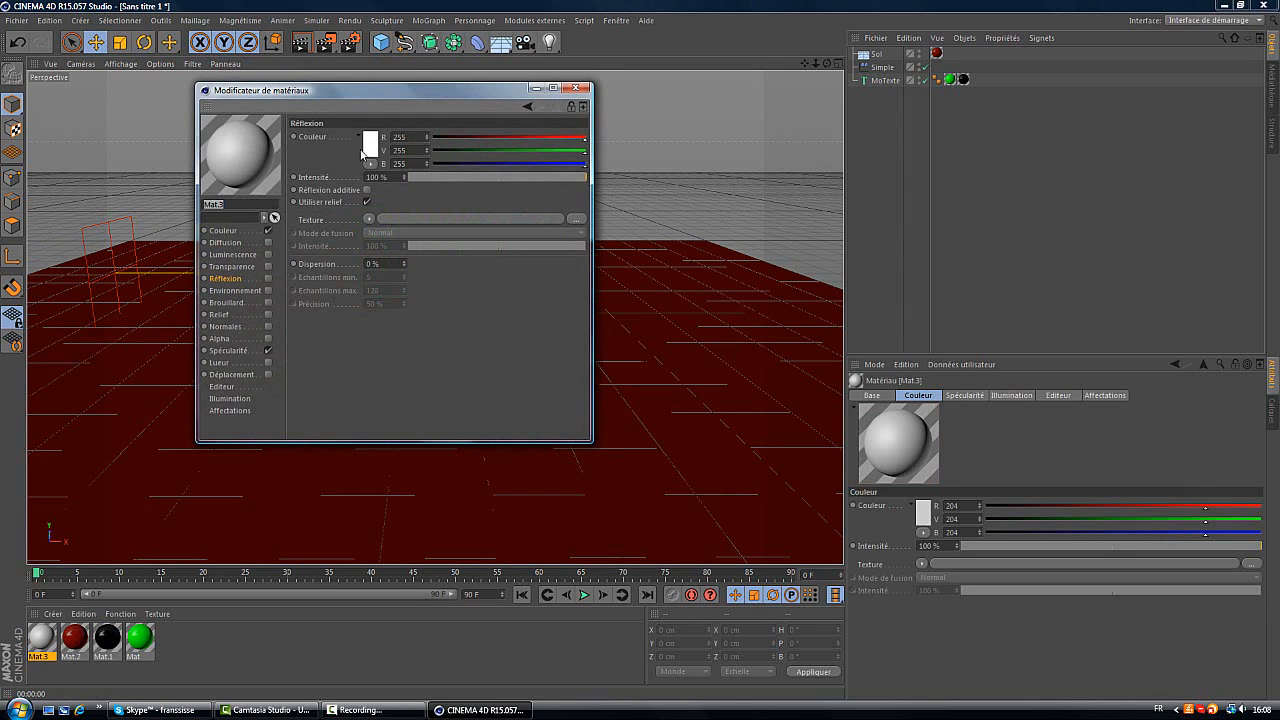
click(258, 229)
click(368, 150)
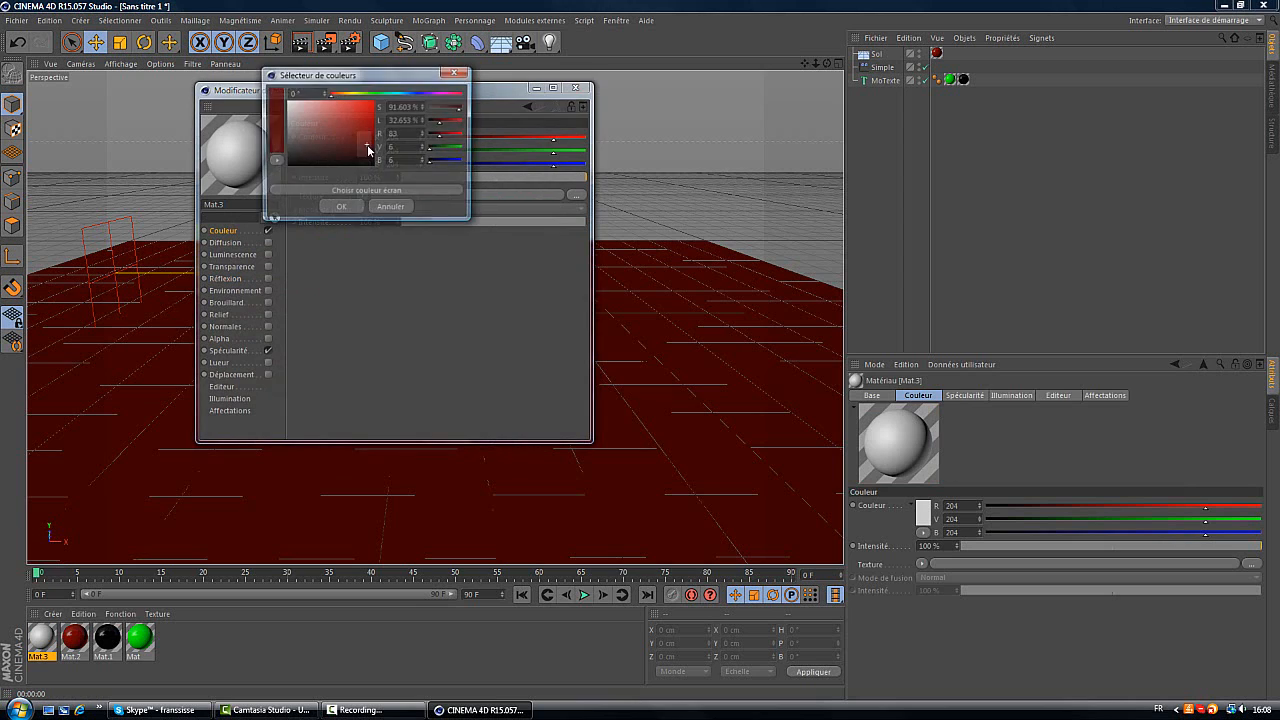
drag(368, 149, 287, 100)
click(341, 208)
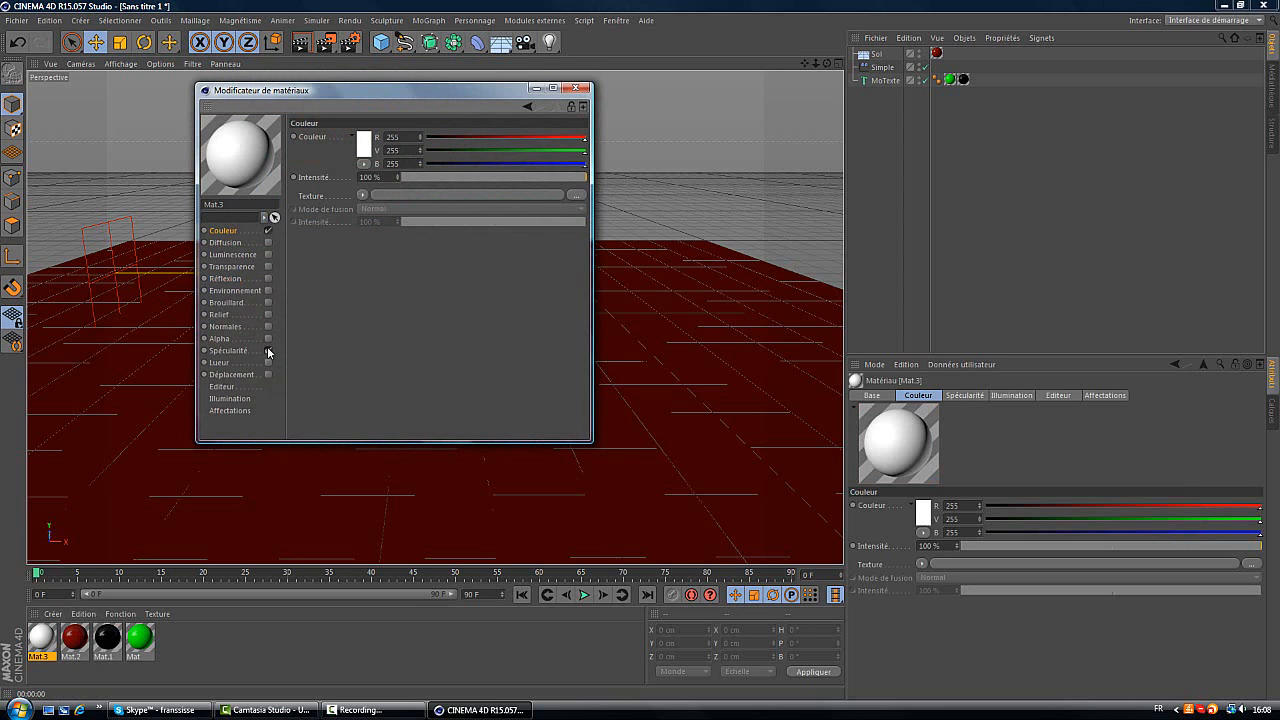
Disable the white material's specularity, enable reflection at 5% intensity, and add the material to the Sol floor.
click(268, 350)
click(268, 278)
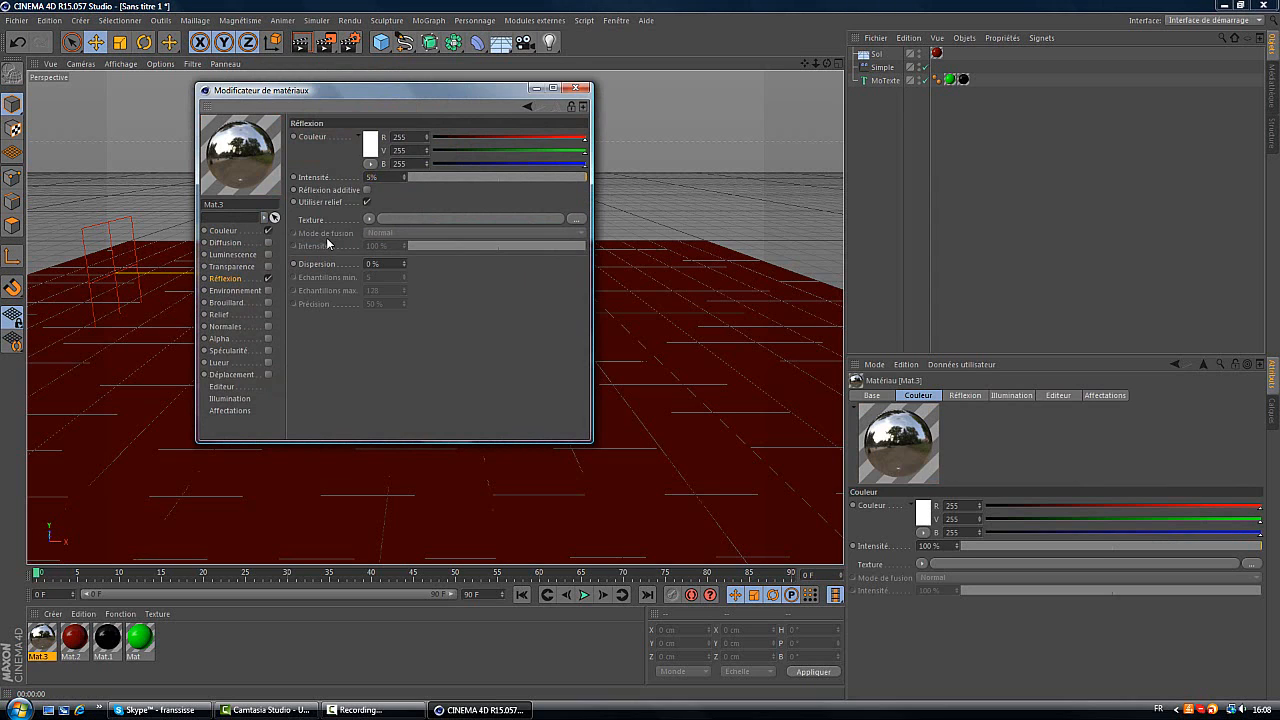
key(Return)
click(578, 89)
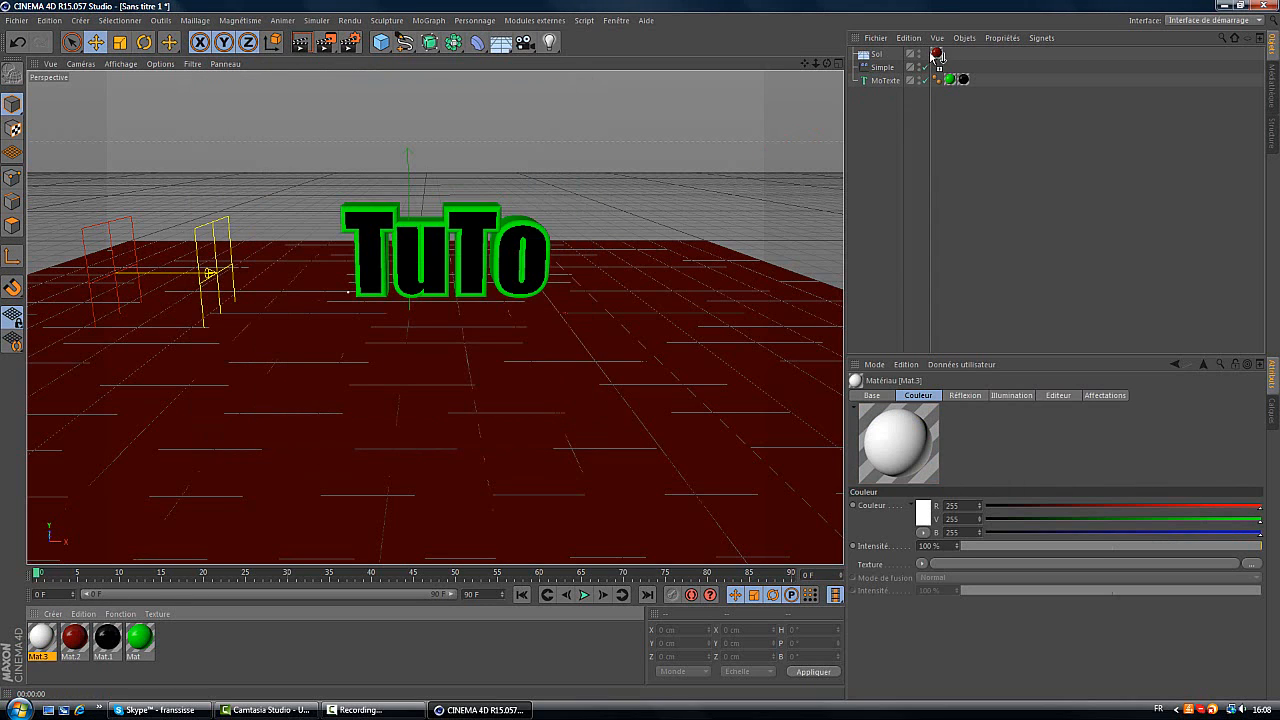
drag(922, 54, 930, 54)
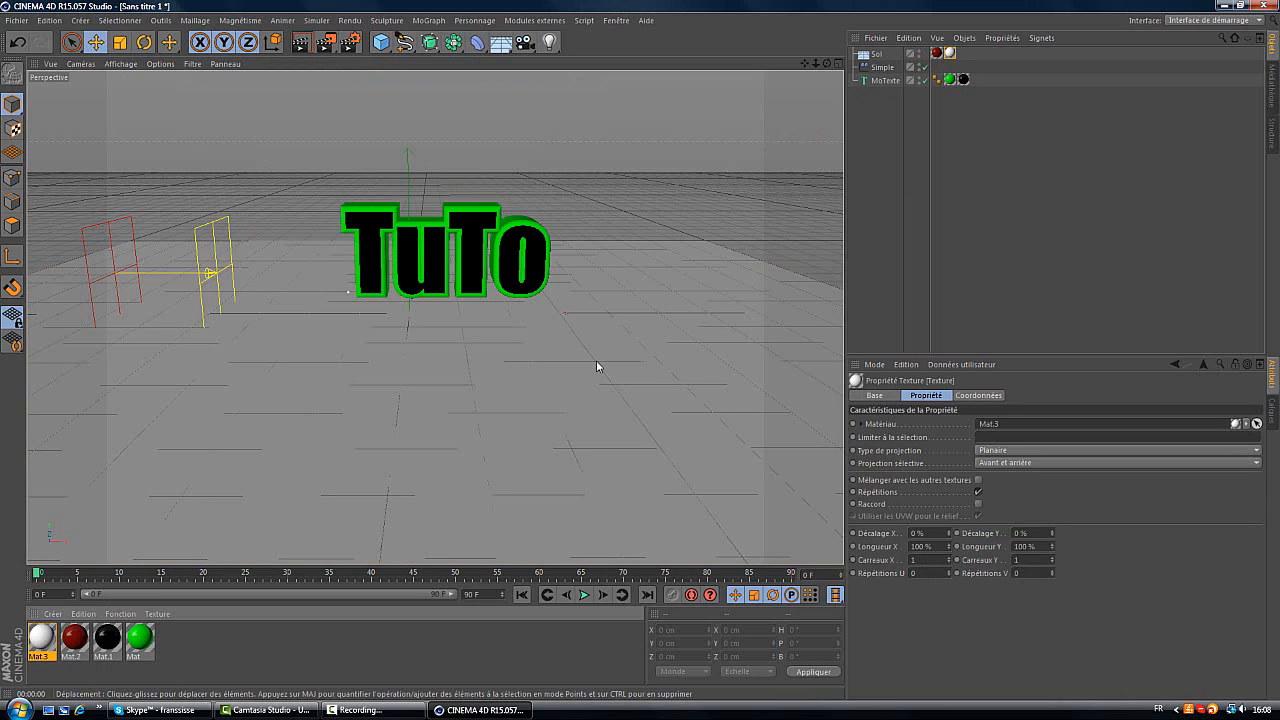
Undo the white material and the dark red material's assignment to the Sol floor.
key(ctrl+z)
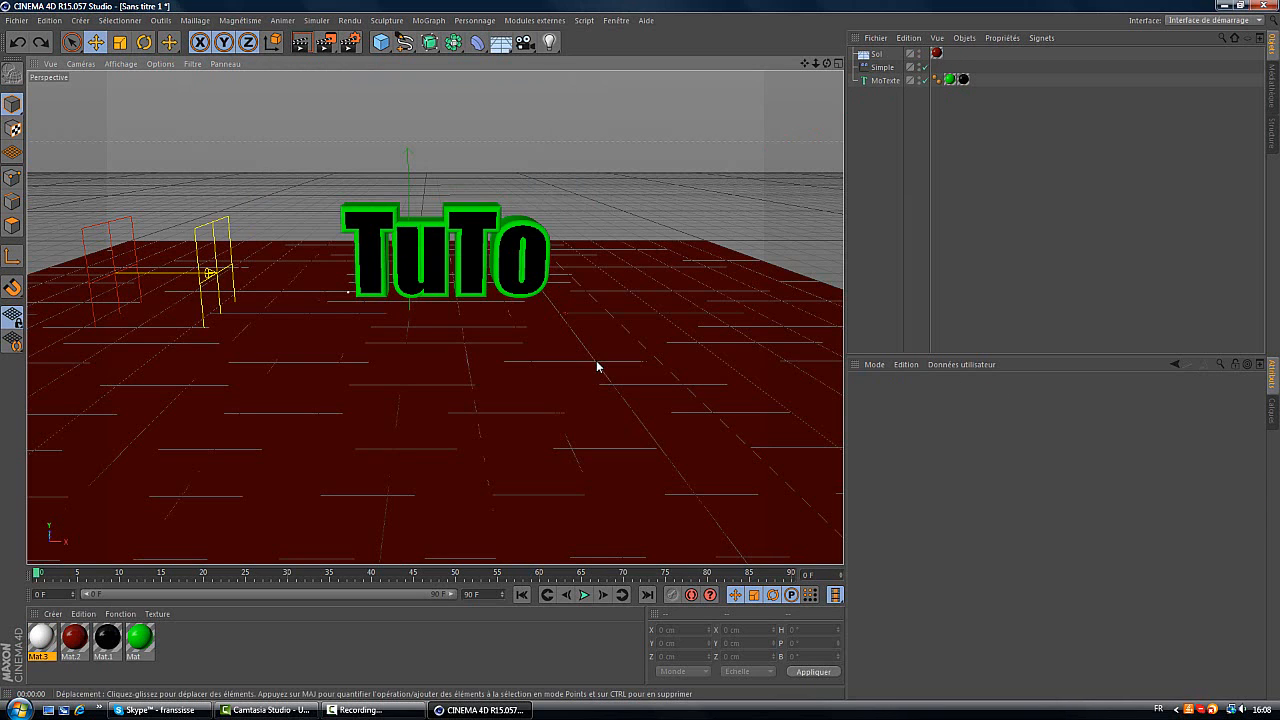
key(ctrl+z)
key(ctrl+z)
key(ctrl+z)
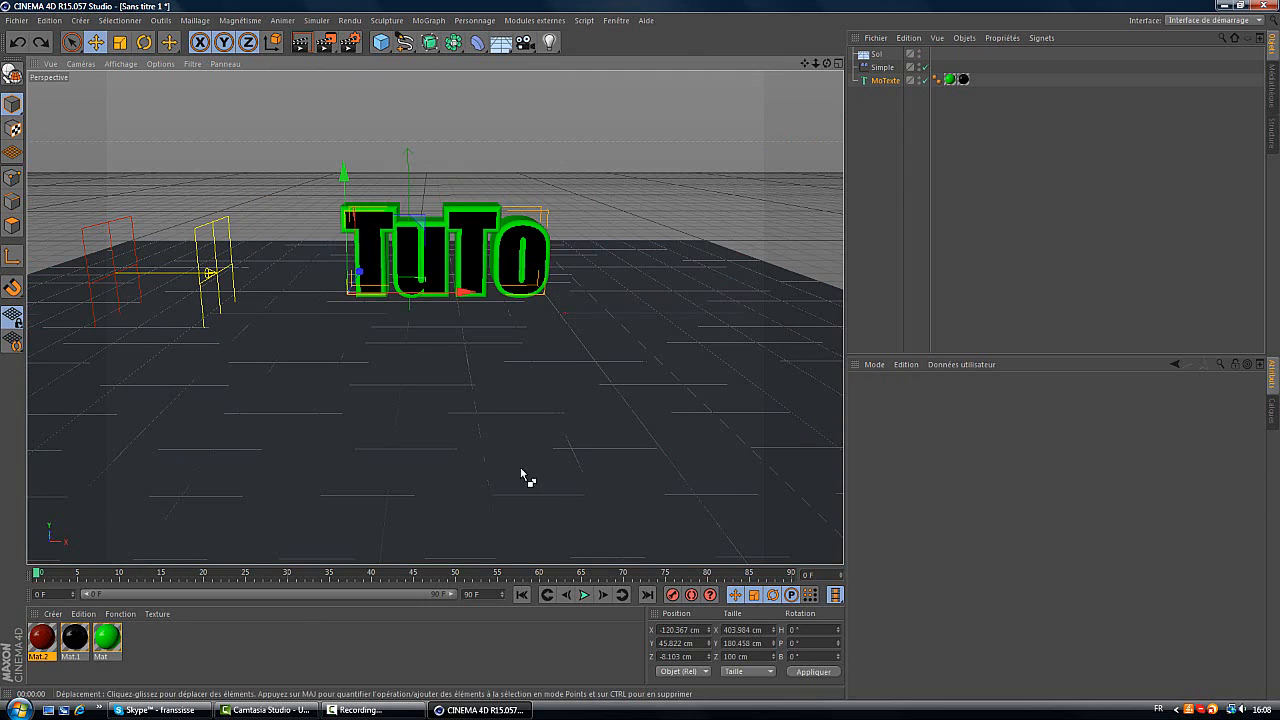
Create a new material for the floor and set its colour to white, RGB 255, 255, 255.
double_click(139, 651)
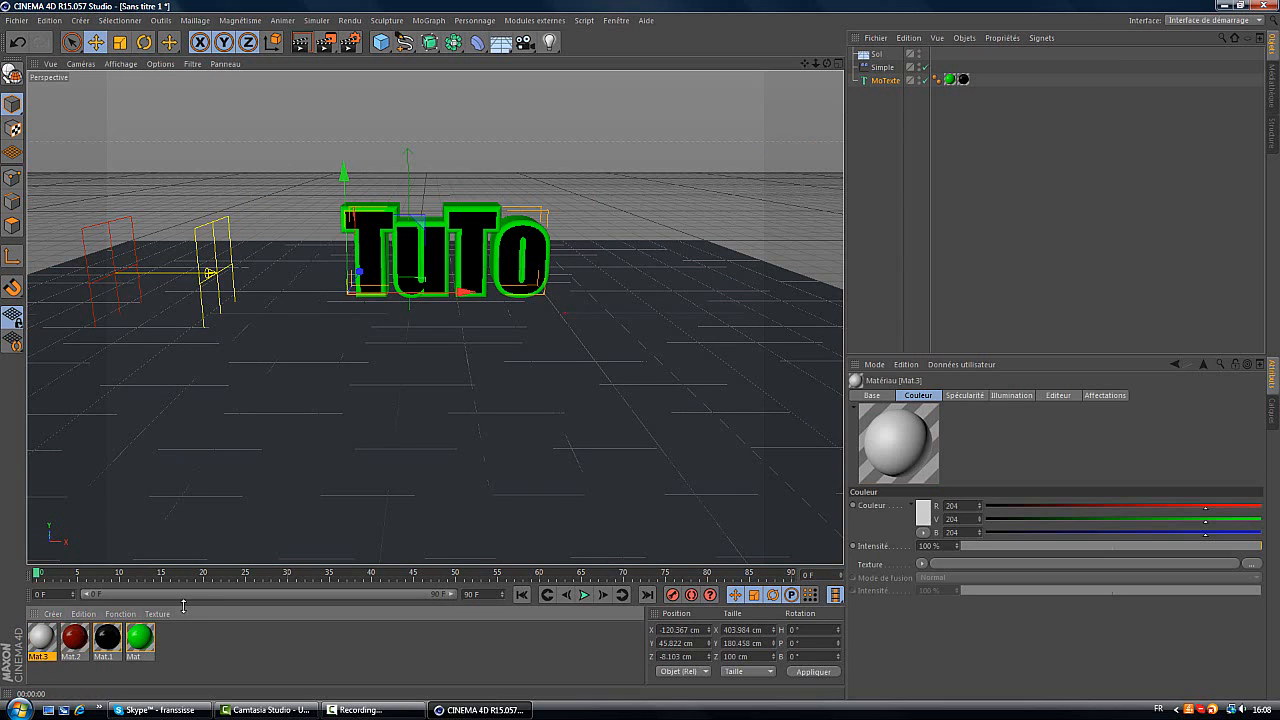
double_click(44, 641)
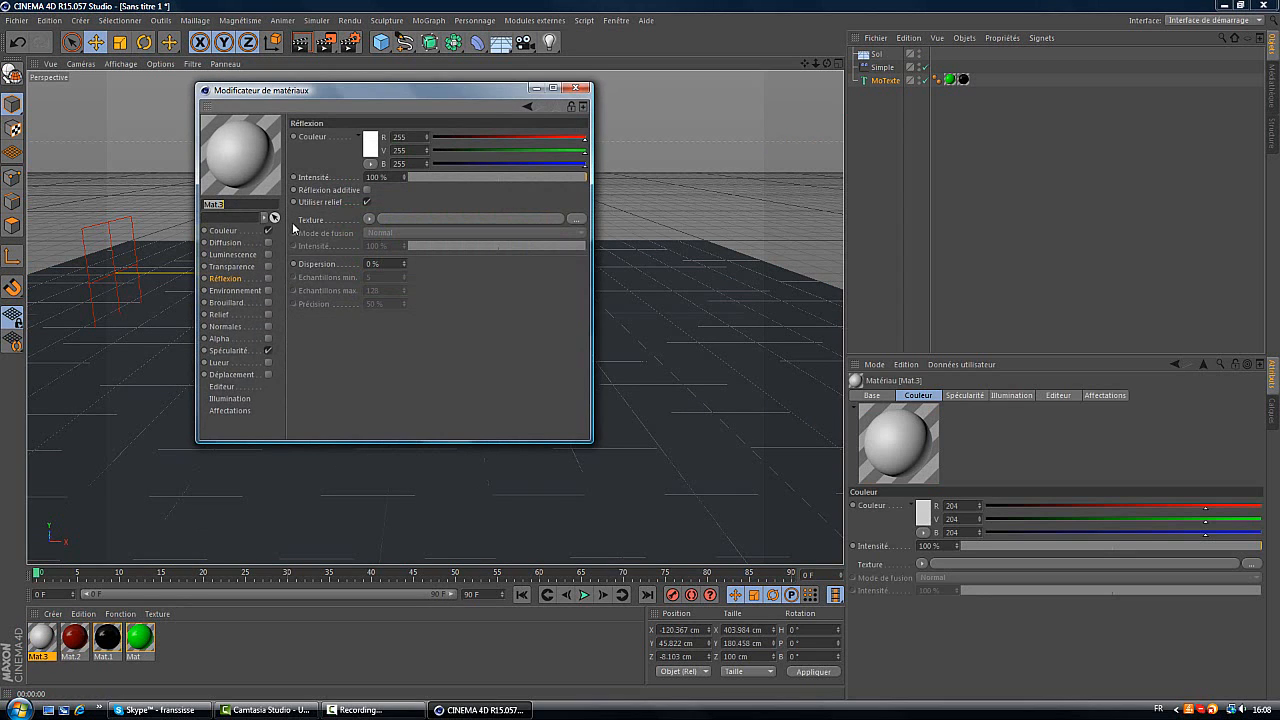
click(278, 229)
click(361, 143)
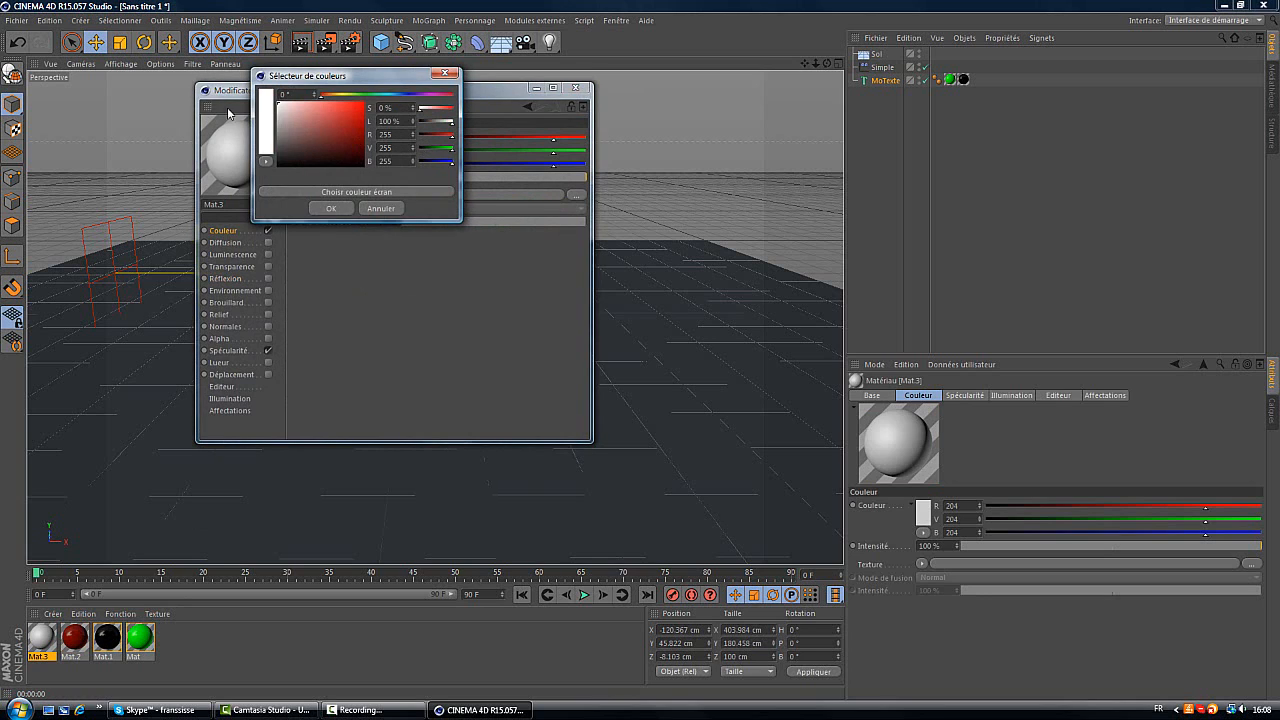
click(328, 208)
Disable specularity on the white material and enable reflection with an intensity of 10%.
click(268, 350)
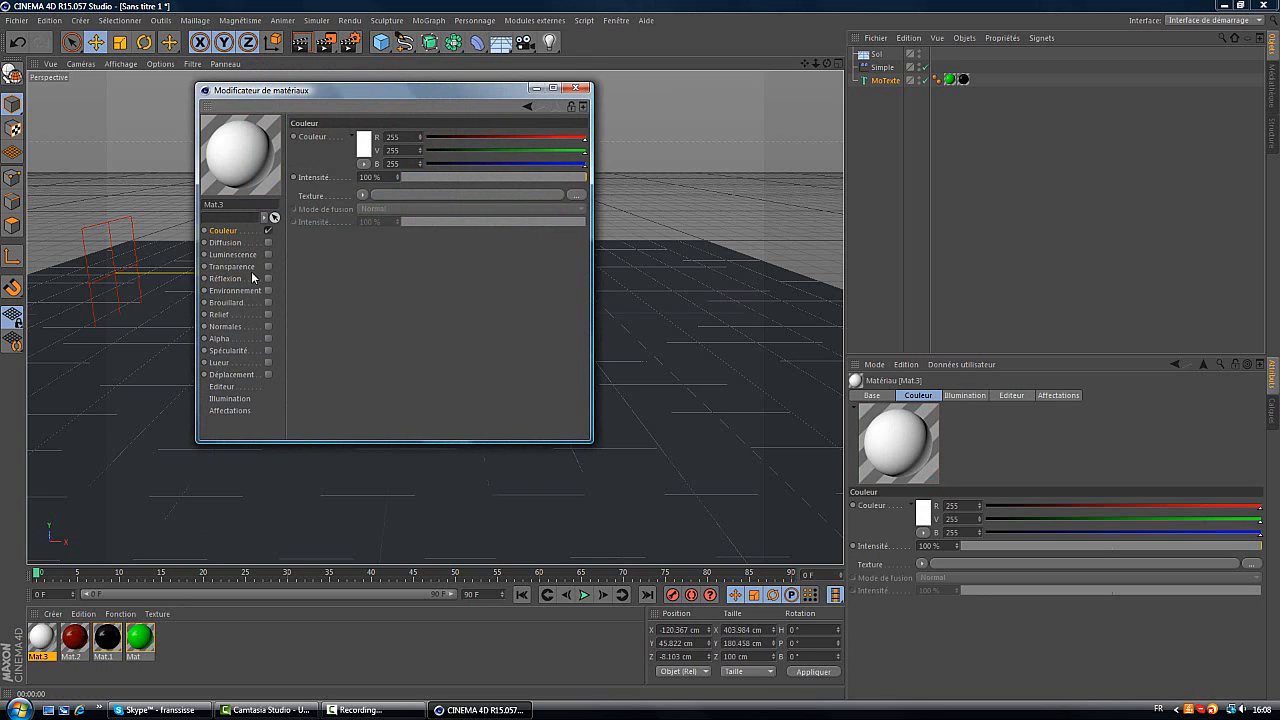
click(268, 278)
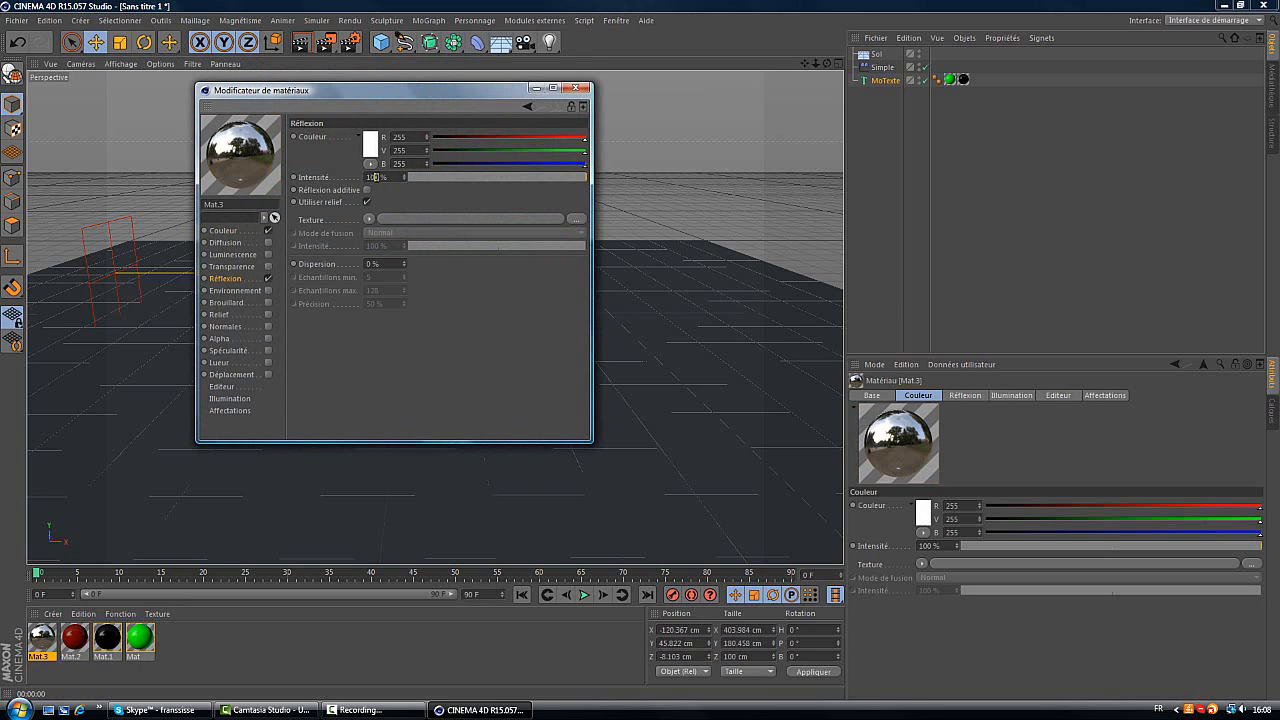
click(526, 262)
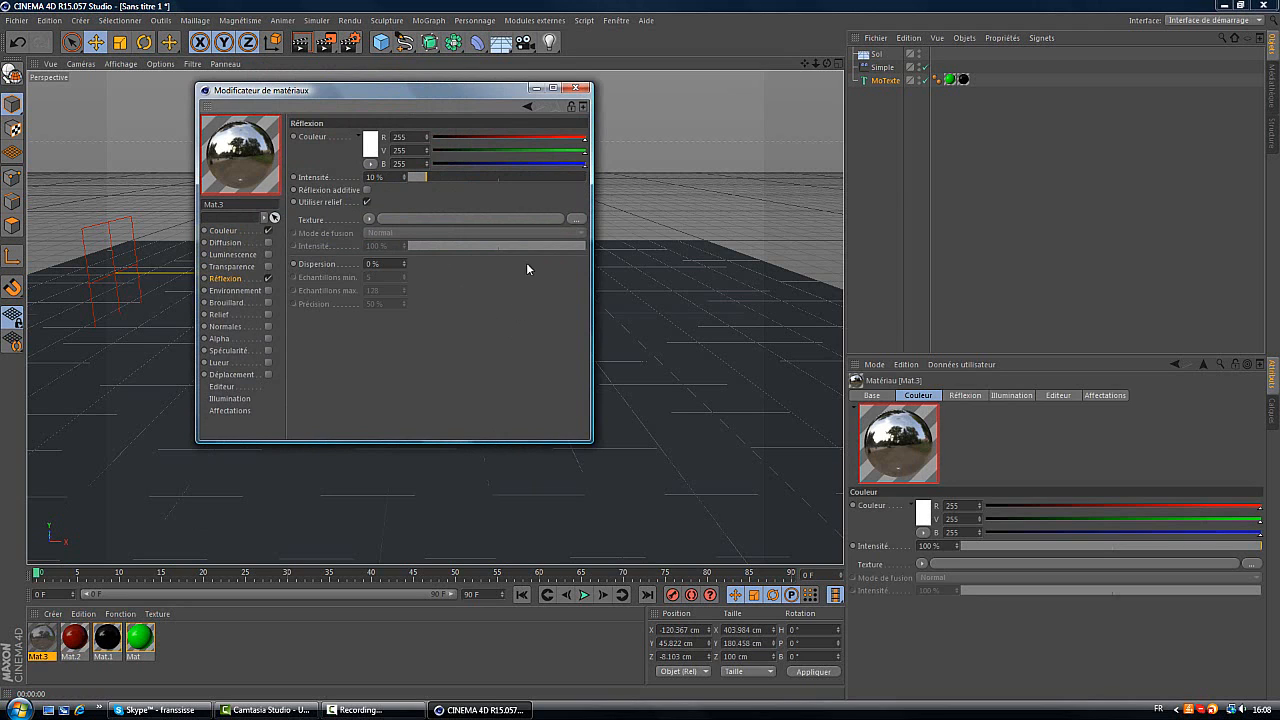
click(577, 88)
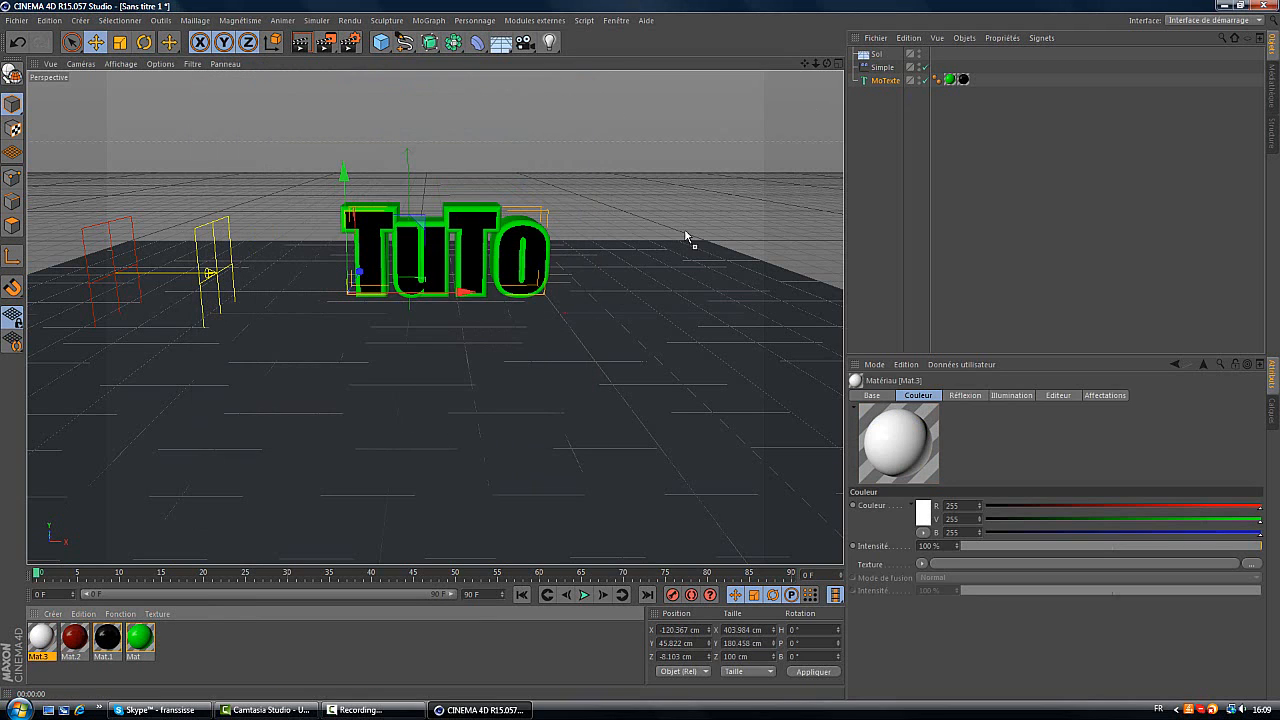
Apply the white reflective material to the Sol floor and render the view to check it.
drag(879, 57, 878, 56)
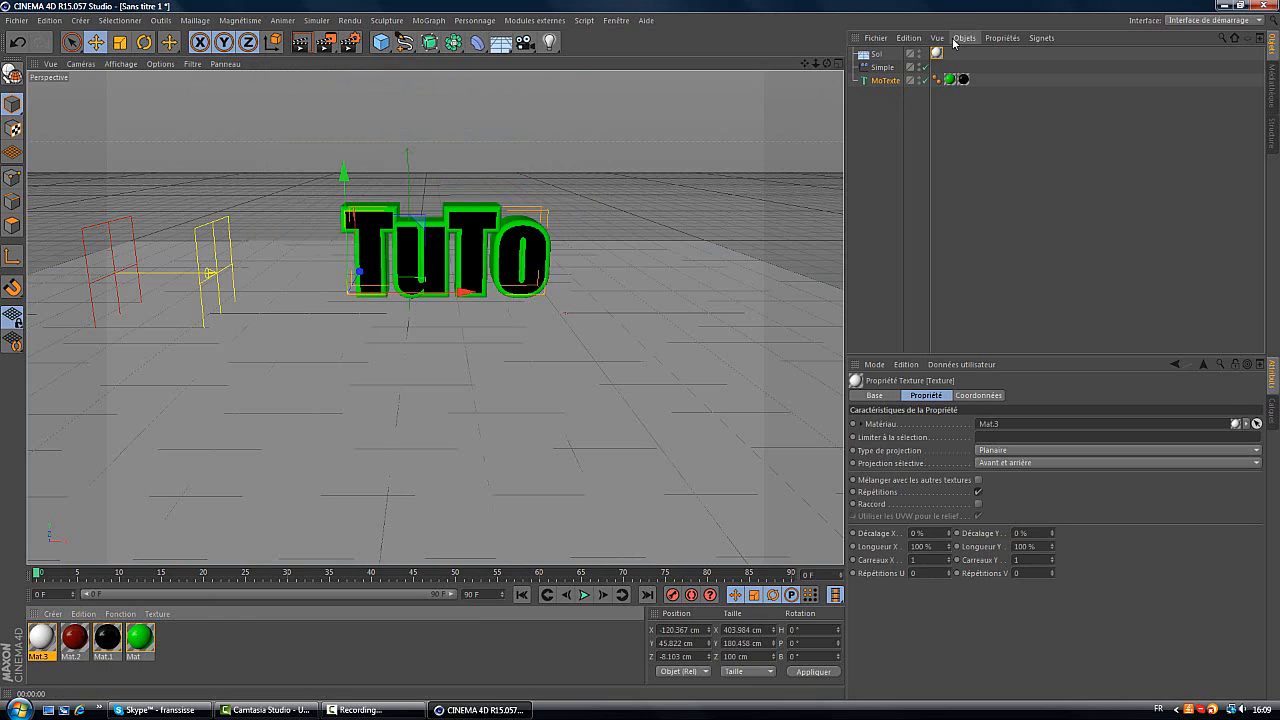
click(311, 46)
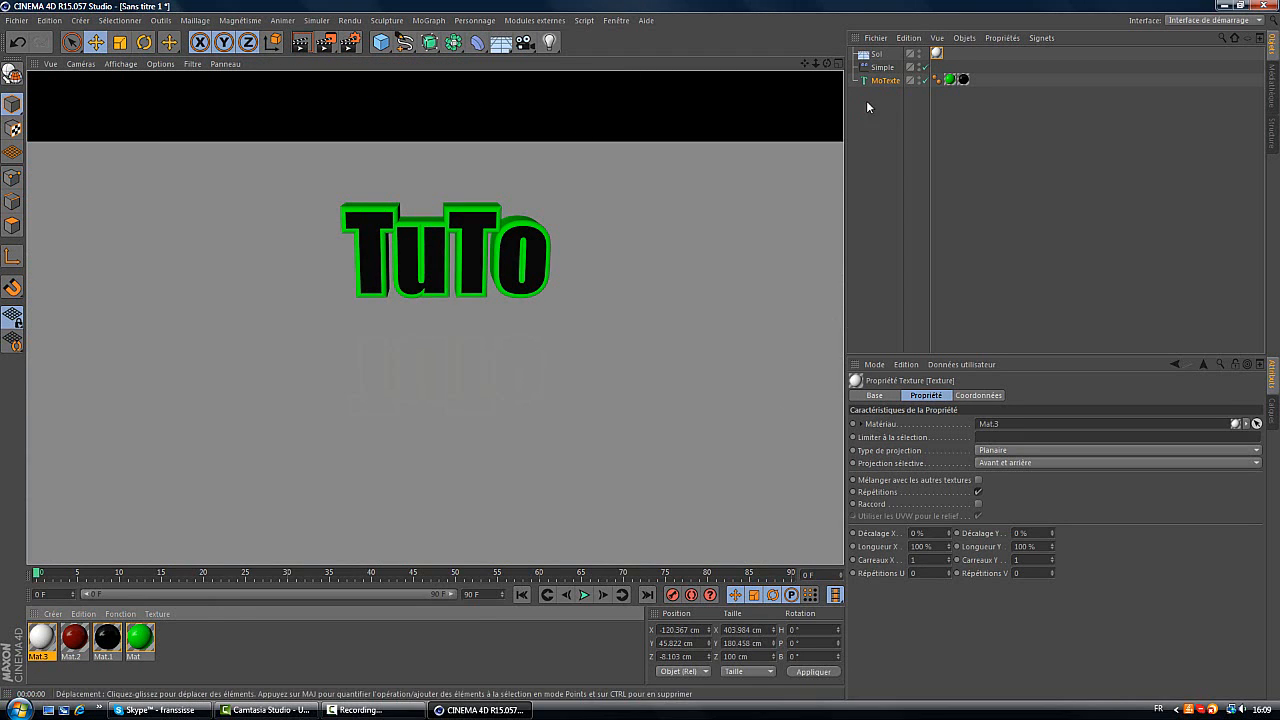
drag(827, 64, 640, 354)
Add a second Sol object and rotate it about 90° on P so it stands upright as a background wall.
click(502, 44)
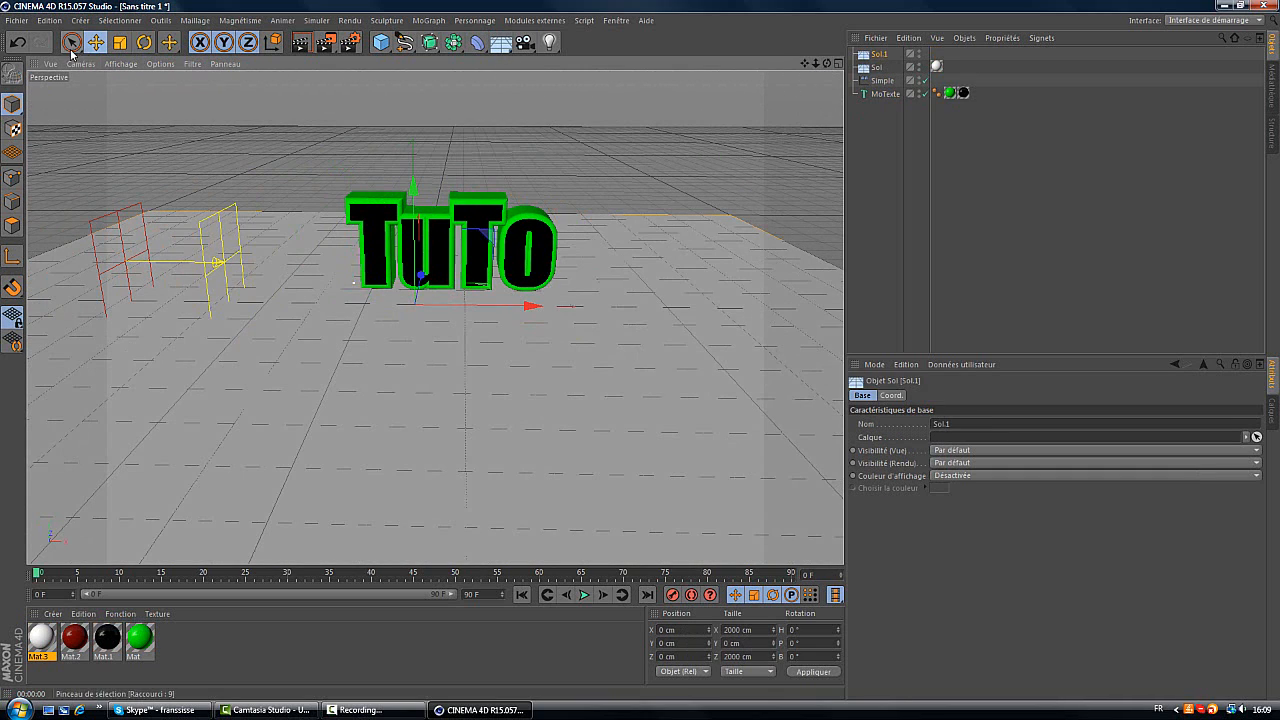
click(144, 42)
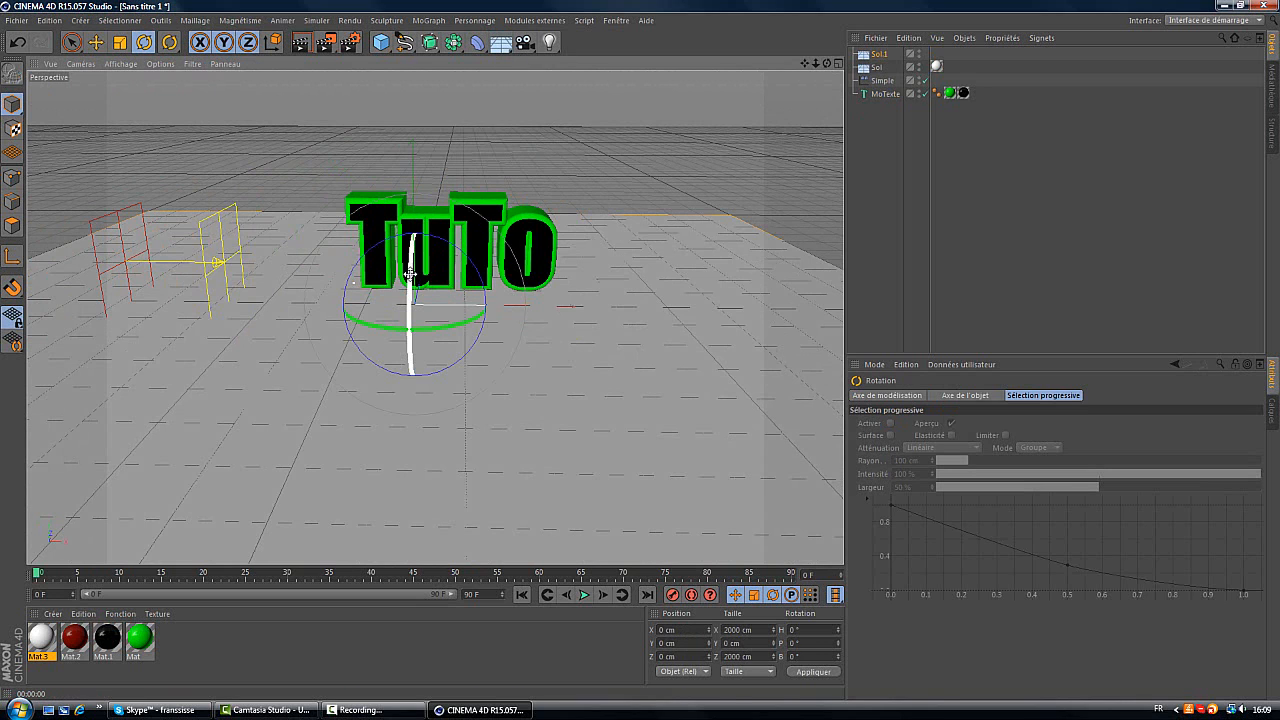
drag(411, 278, 410, 423)
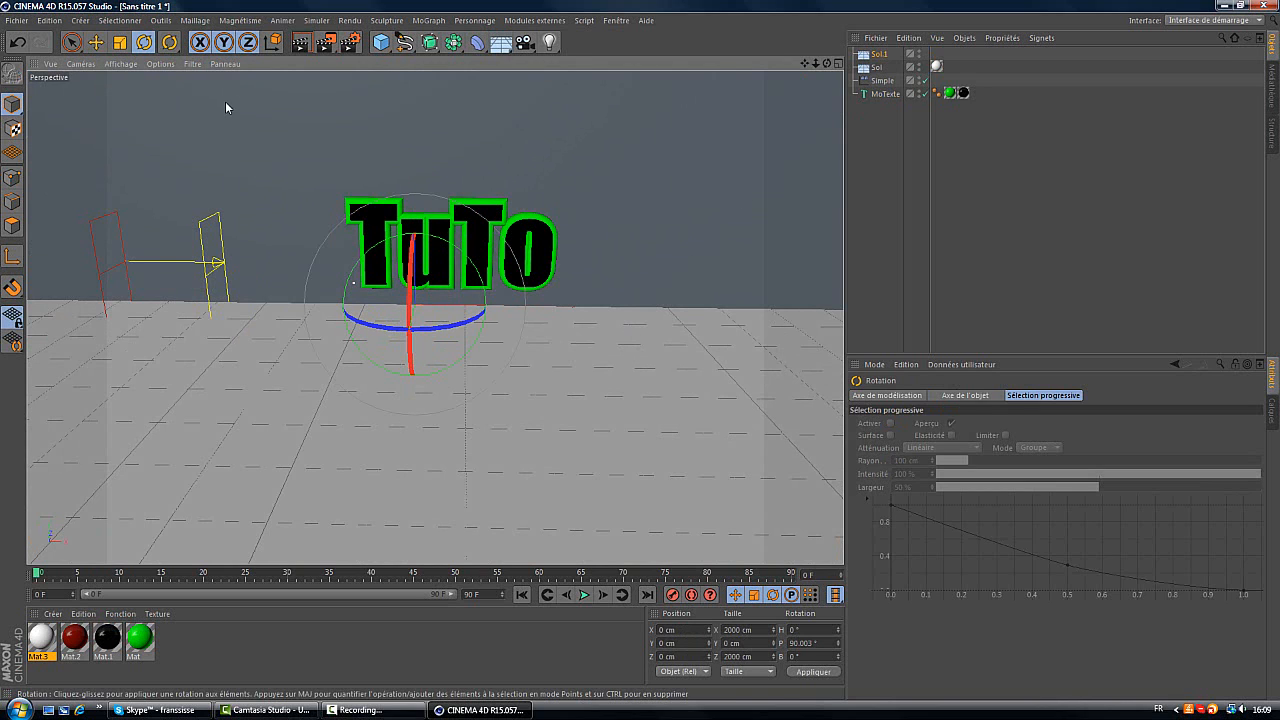
key(space)
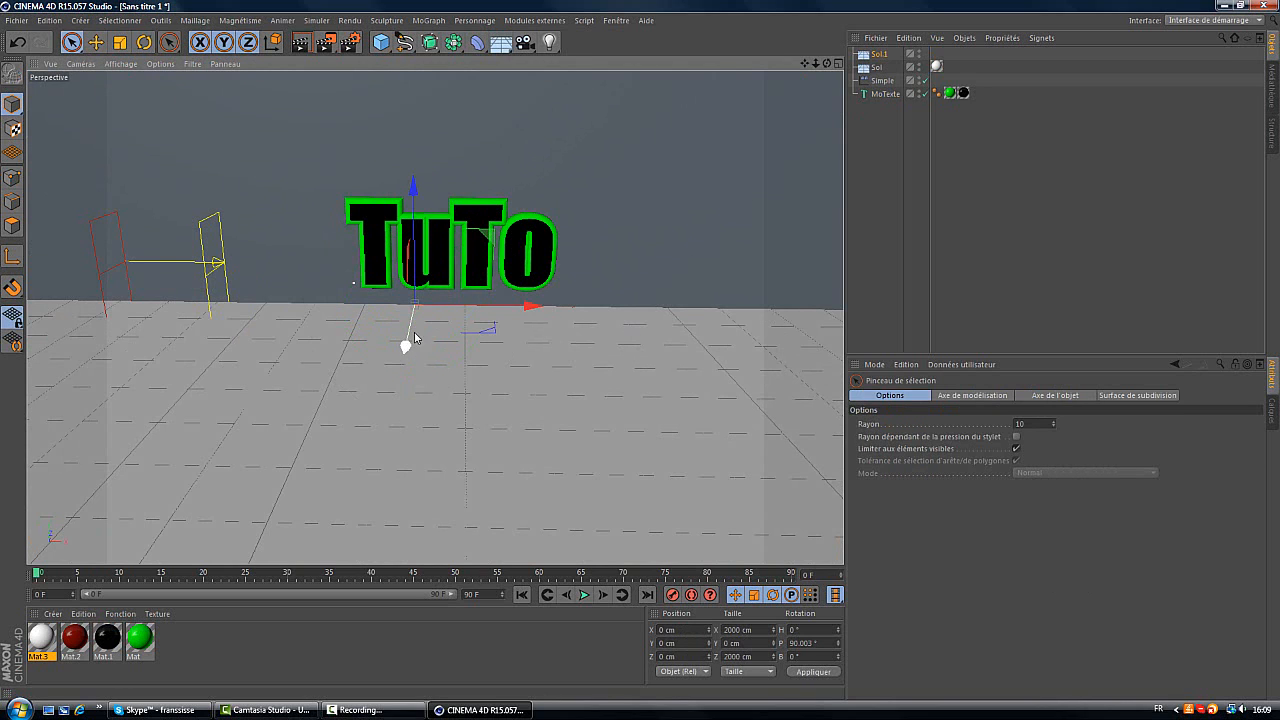
Move the upright Sol.1 wall back to about 881 cm on Z and apply the white reflective material to it.
drag(415, 338, 442, 250)
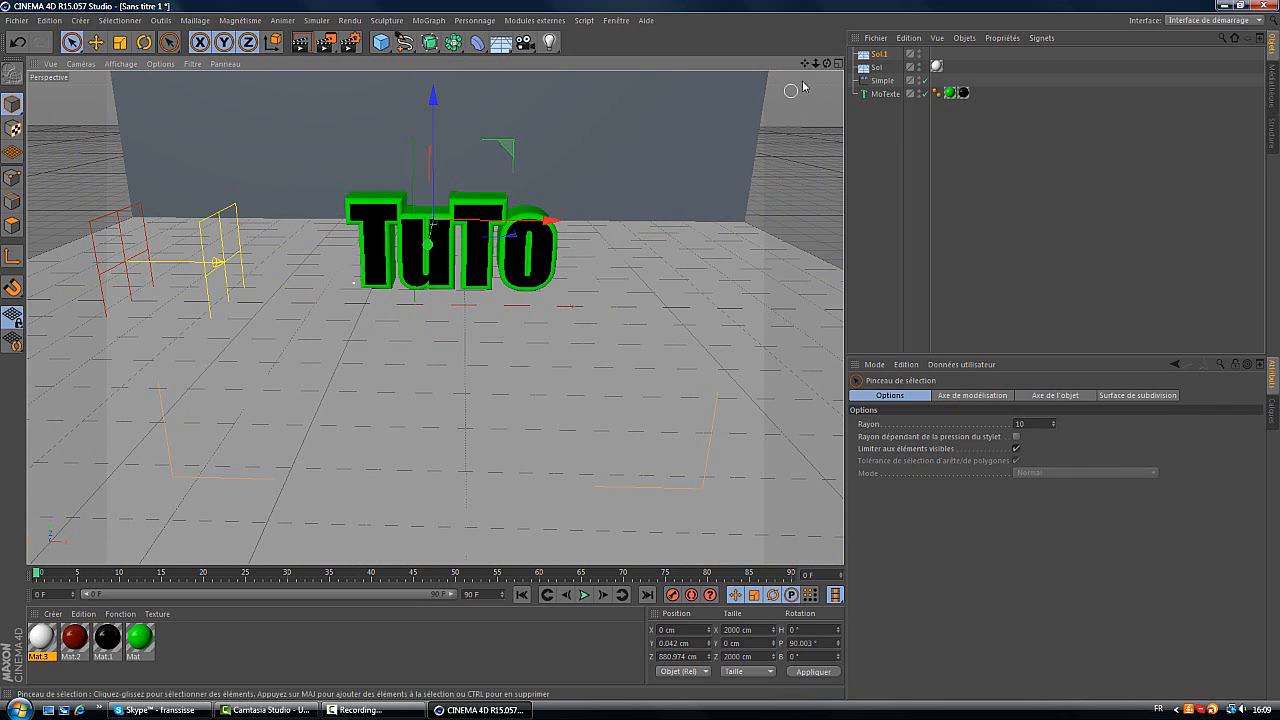
drag(827, 63, 577, 248)
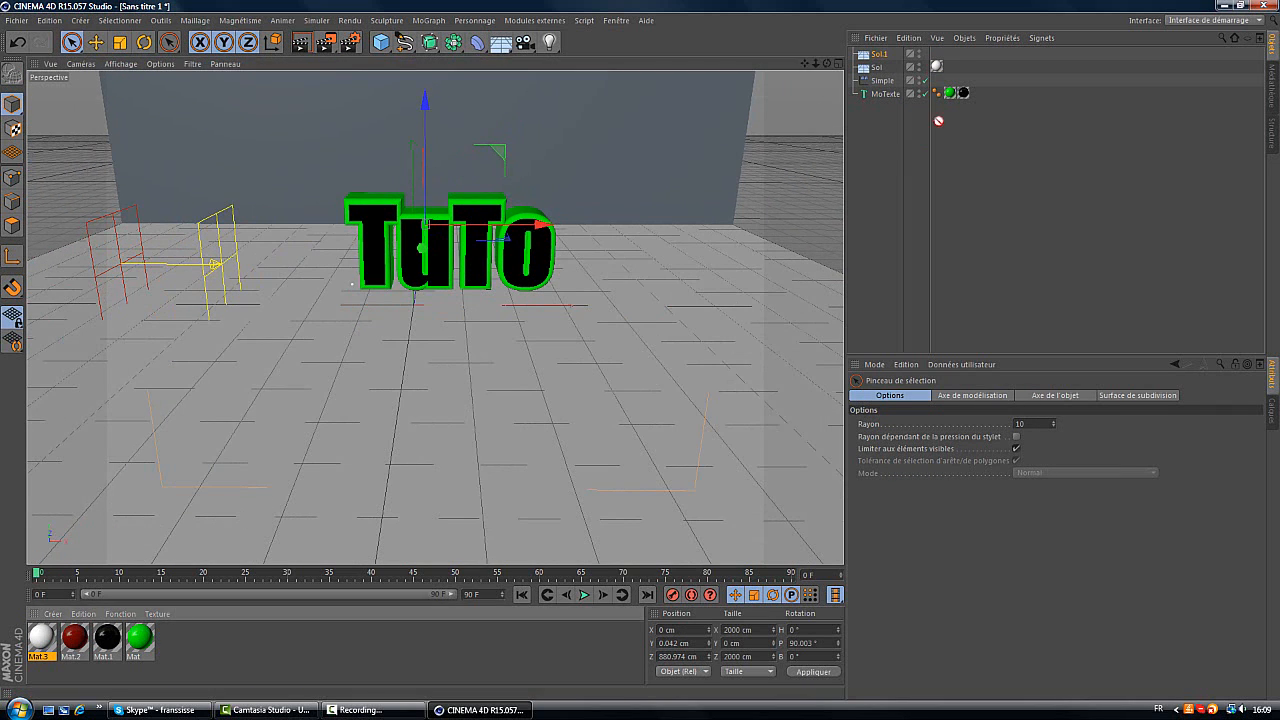
drag(922, 58, 921, 58)
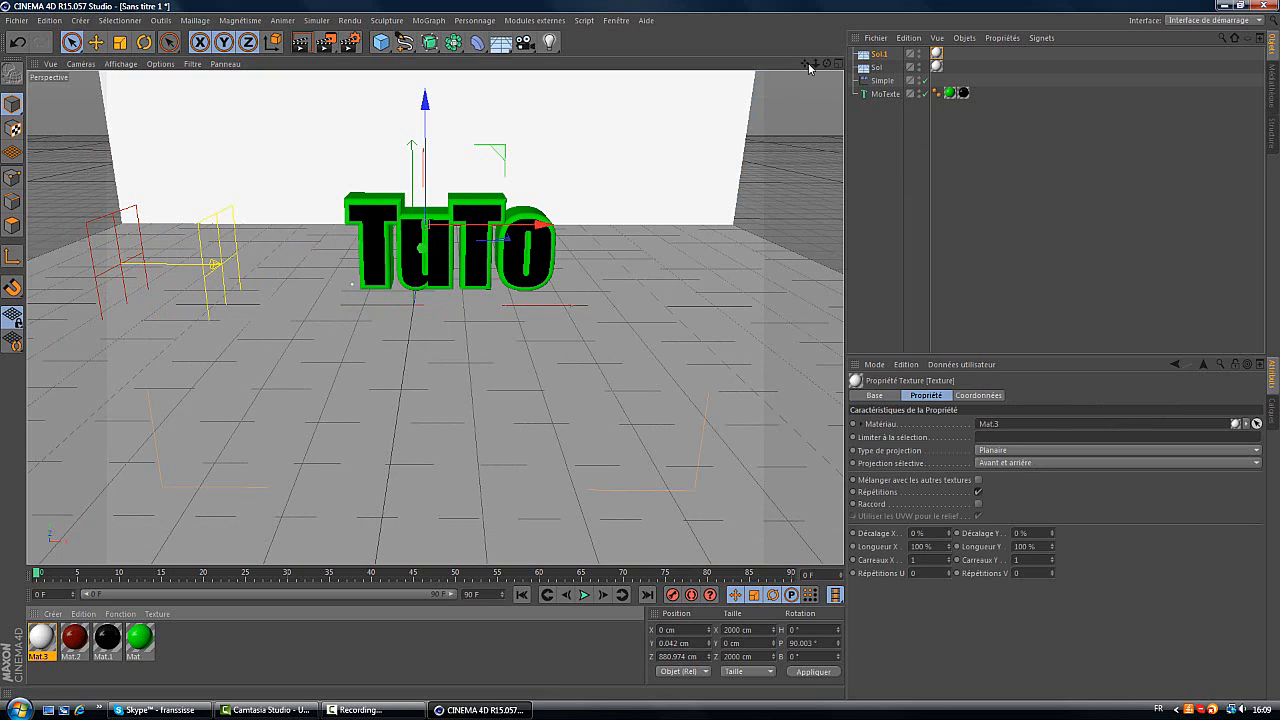
Render the view from a high and a low angle to check the text against the white floor and wall.
drag(831, 66, 406, 97)
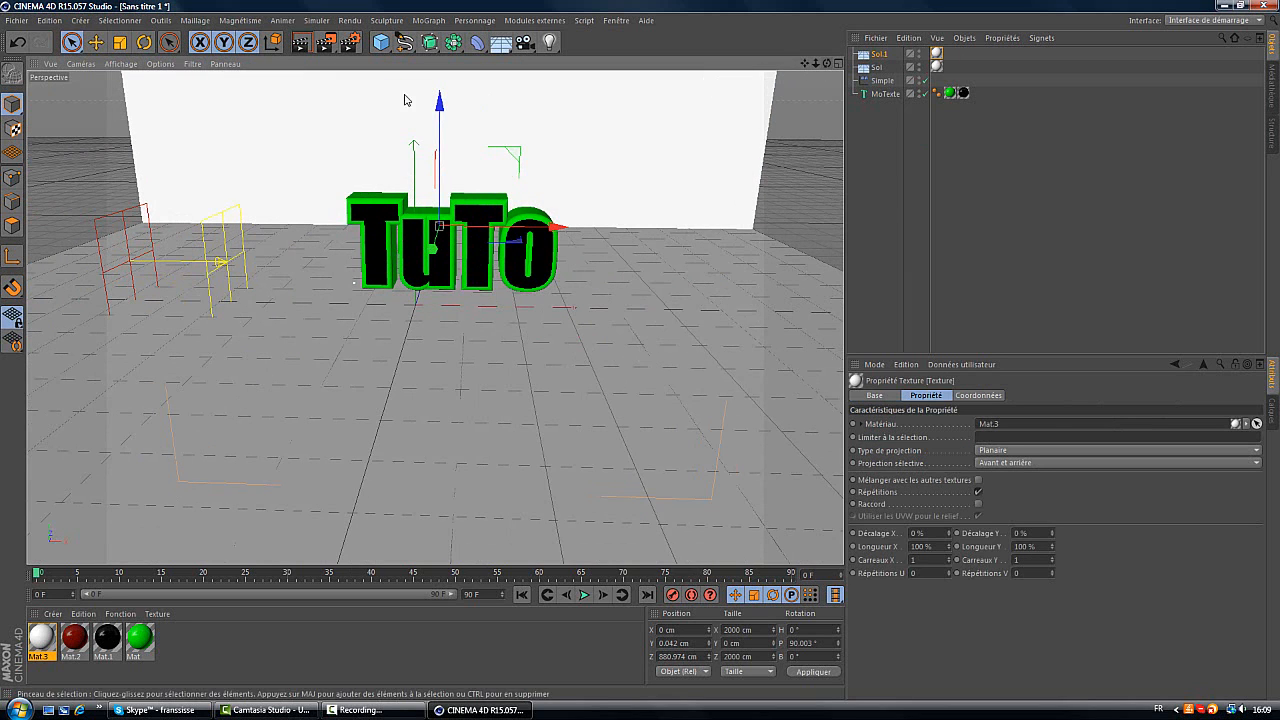
click(306, 50)
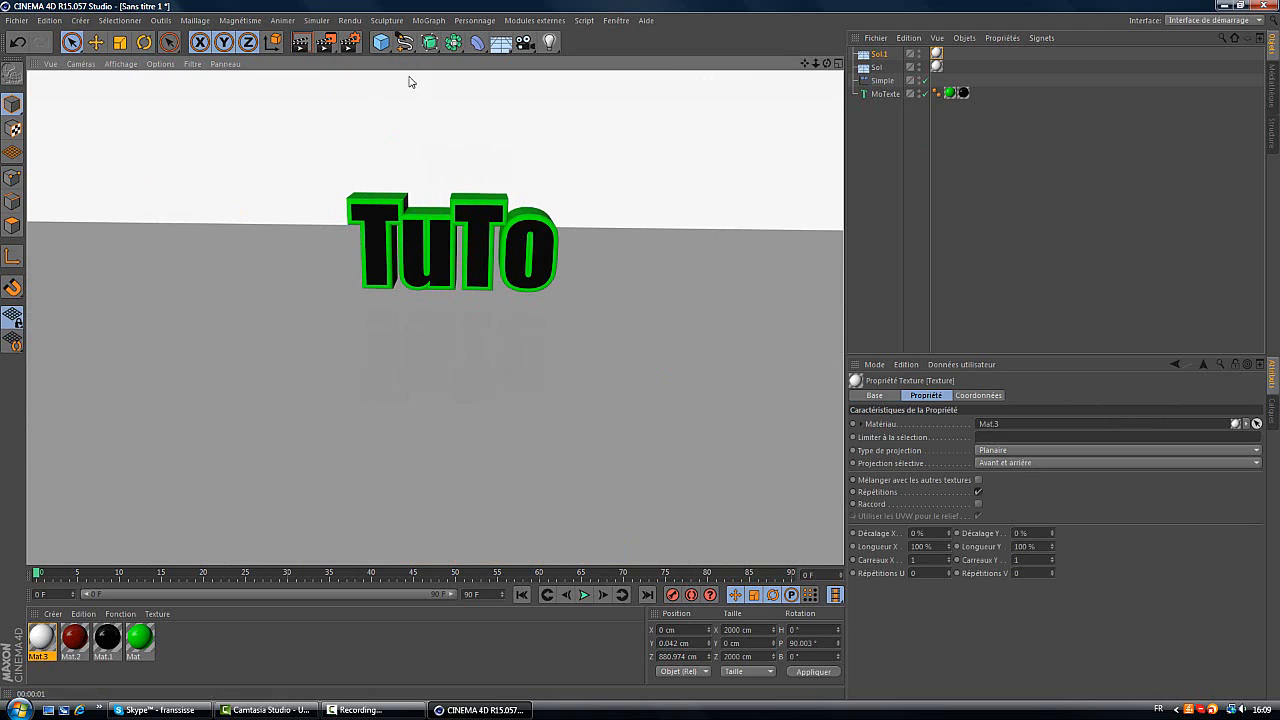
drag(828, 65, 641, 358)
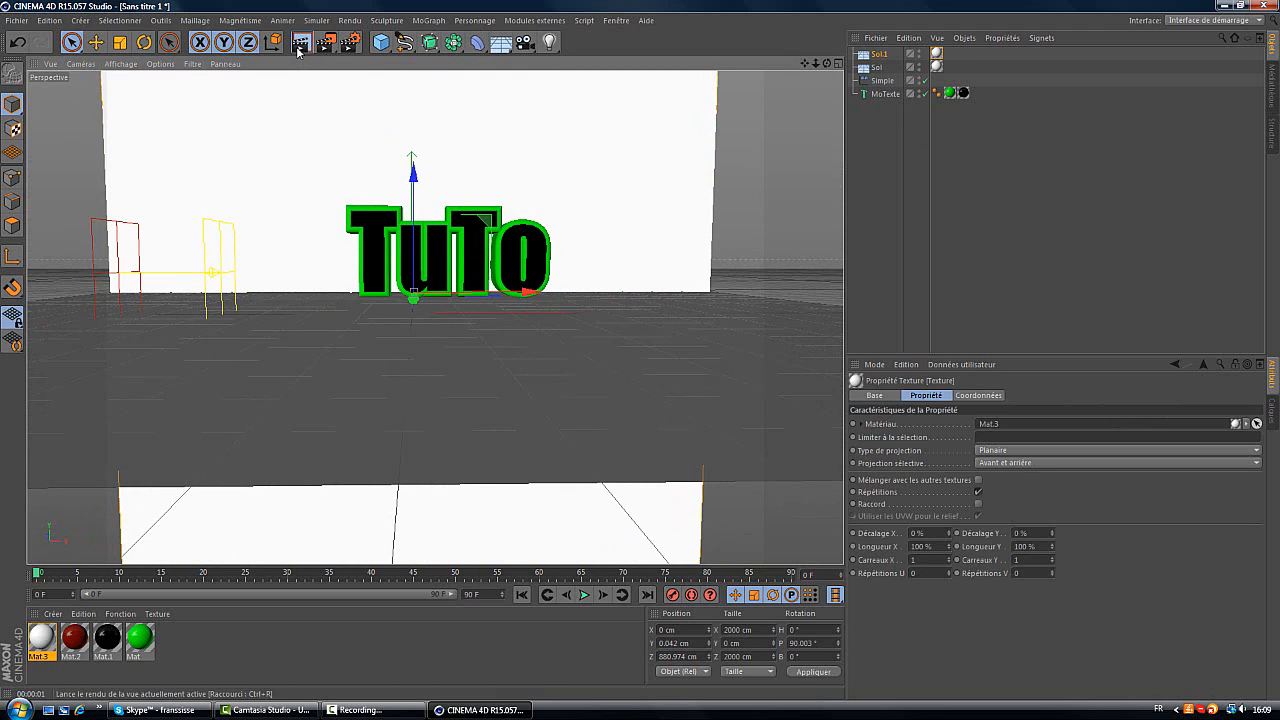
click(298, 50)
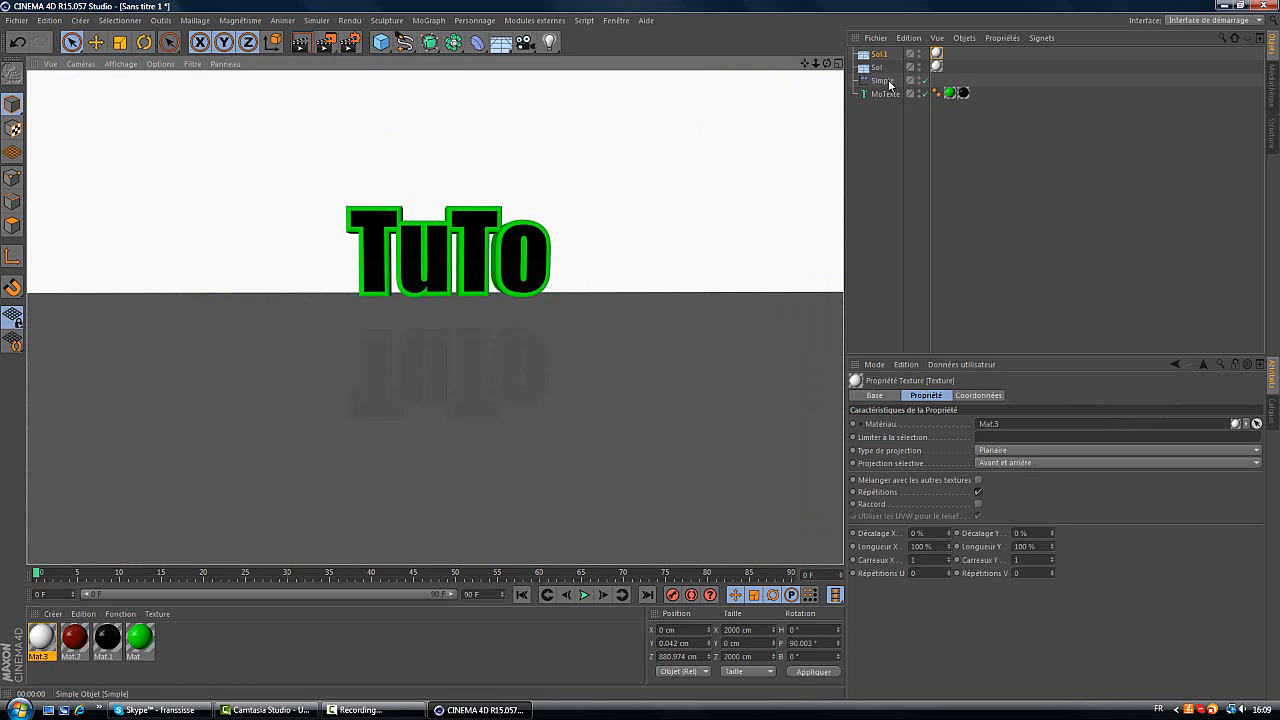
Frame the text from a raised three-quarter angle and add a camera at that view.
mouse_move(655, 359)
alt+mouse_down()
mouse_move(606, 363)
mouse_move(639, 350)
mouse_move(640, 369)
mouse_move(641, 352)
alt+mouse_up()
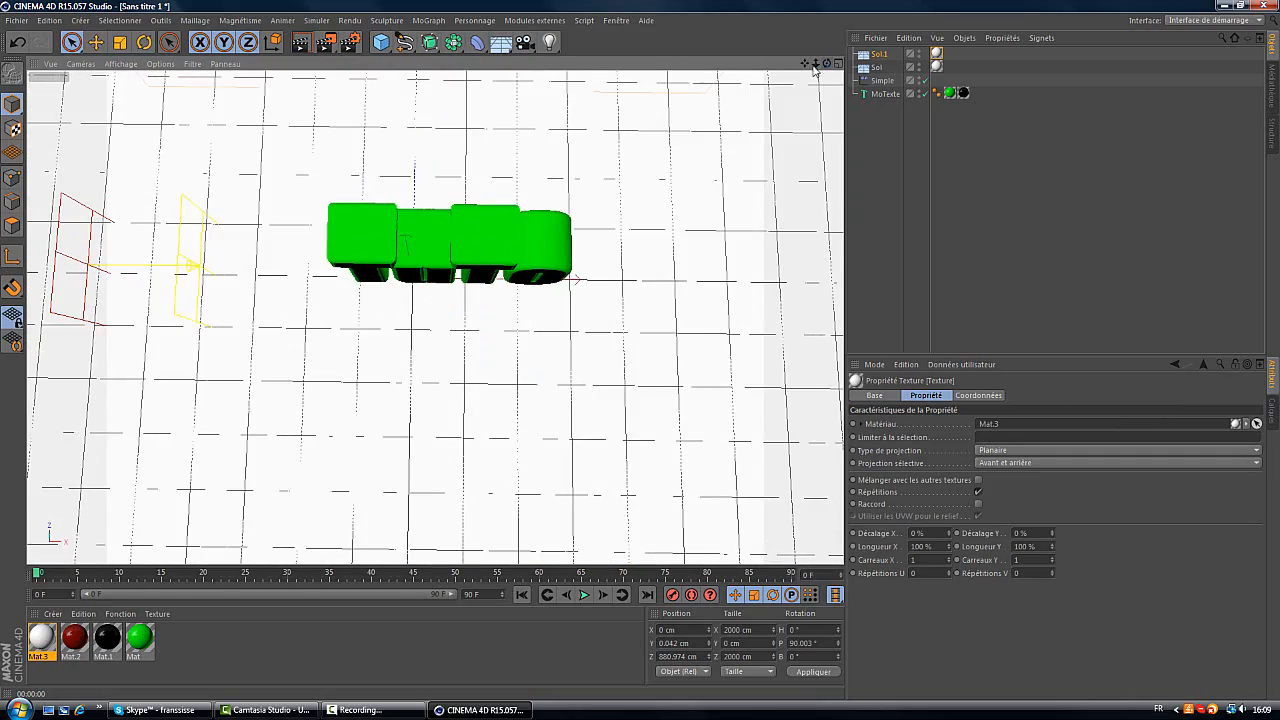
drag(803, 63, 641, 369)
drag(641, 358, 640, 345)
drag(827, 63, 641, 355)
drag(806, 67, 643, 355)
click(526, 44)
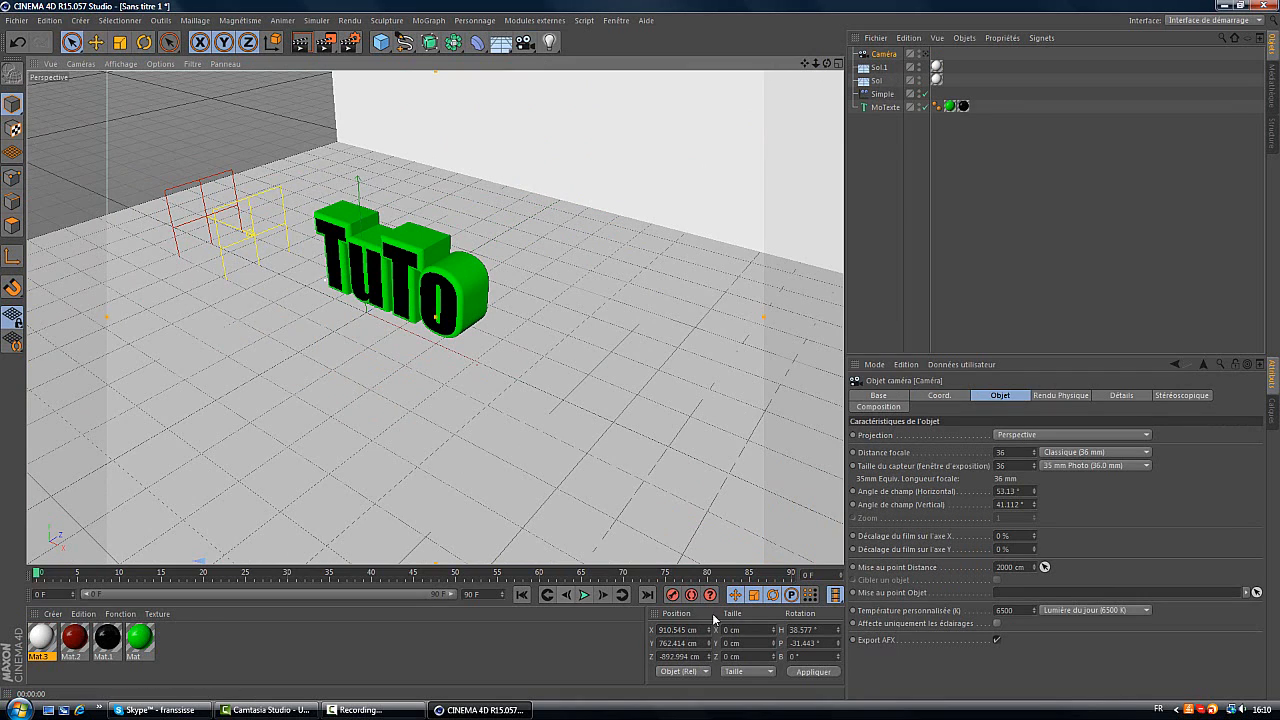
Try to keyframe camera moves around the text at frames 0, 50 and 70, and delete the camera.
click(37, 575)
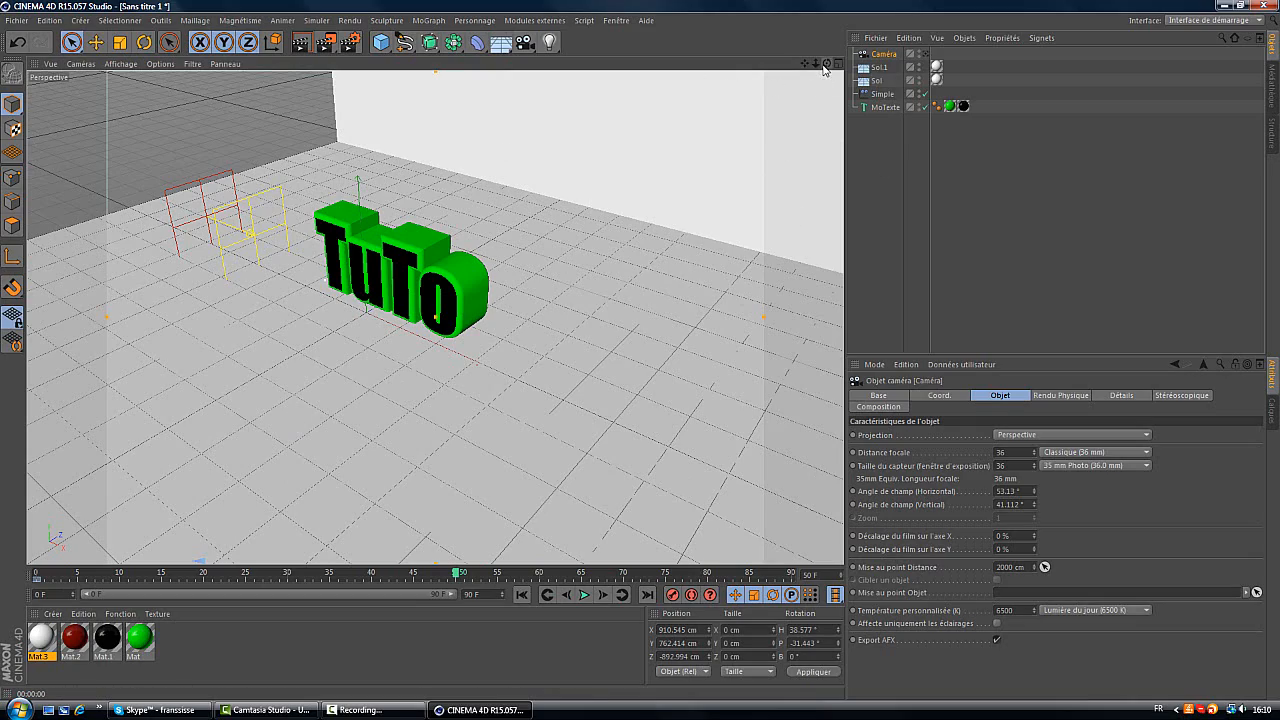
drag(826, 64, 643, 357)
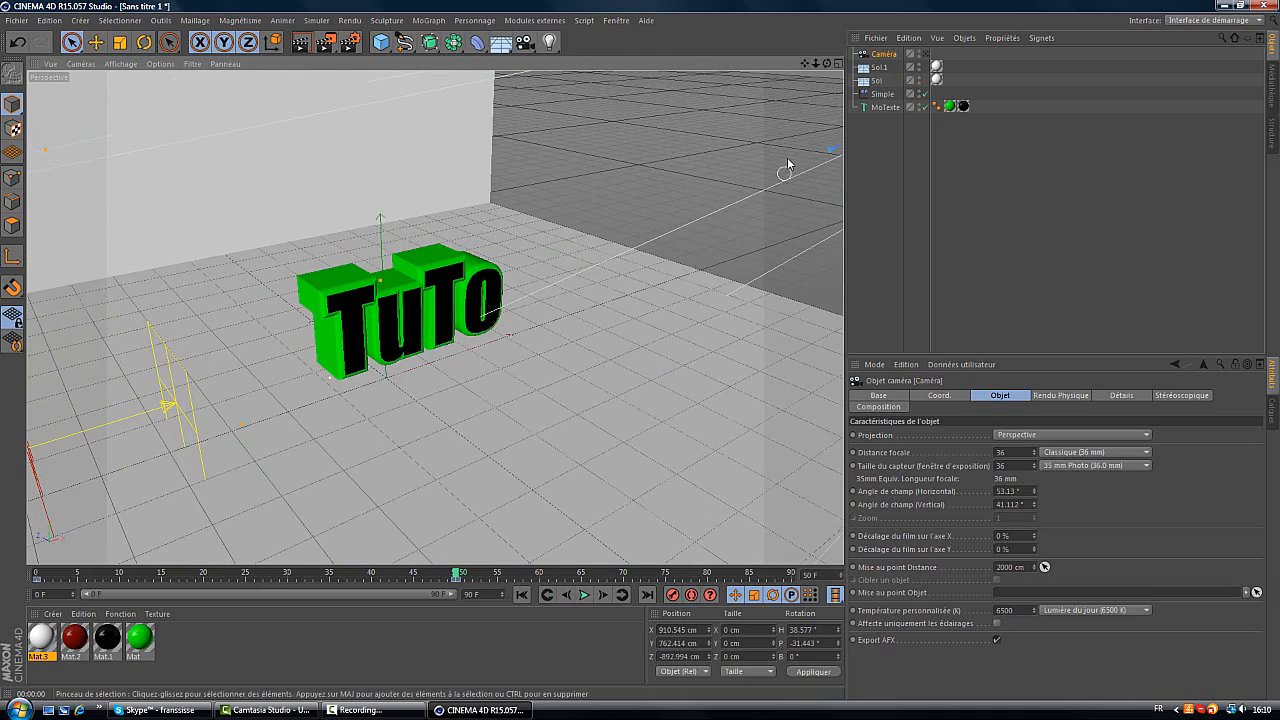
drag(828, 64, 642, 355)
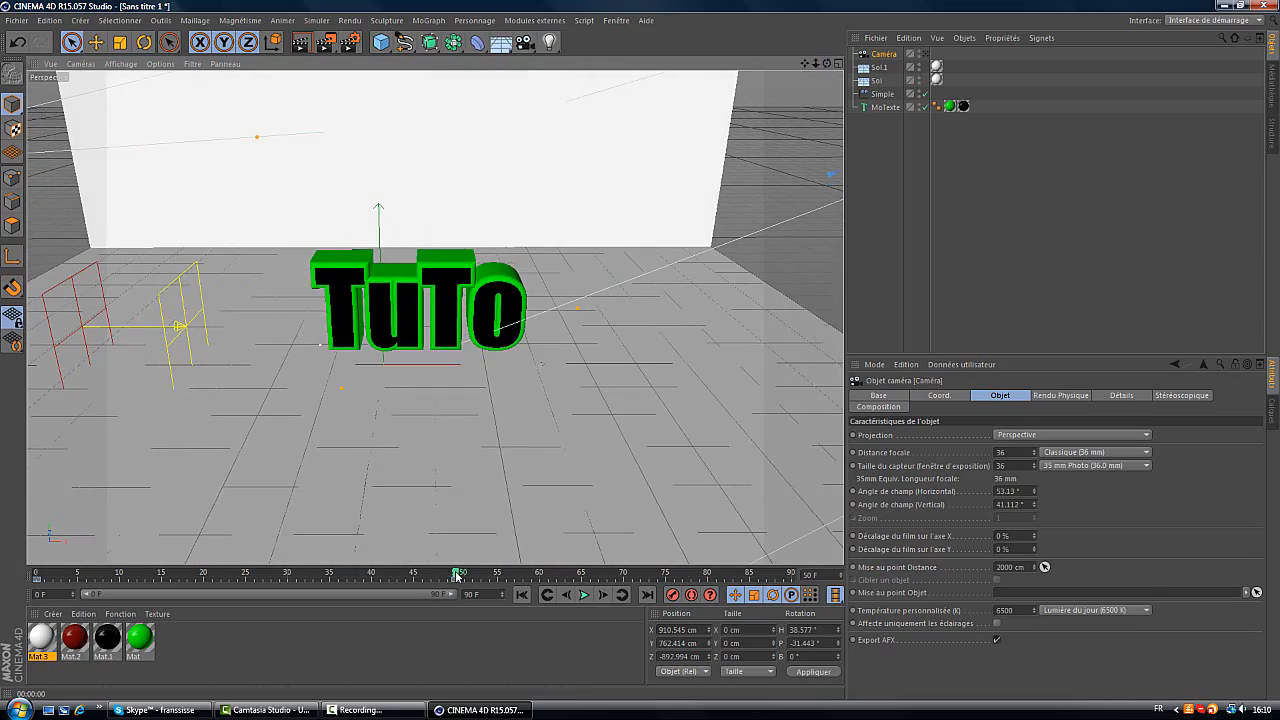
drag(456, 575, 568, 578)
drag(642, 355, 646, 355)
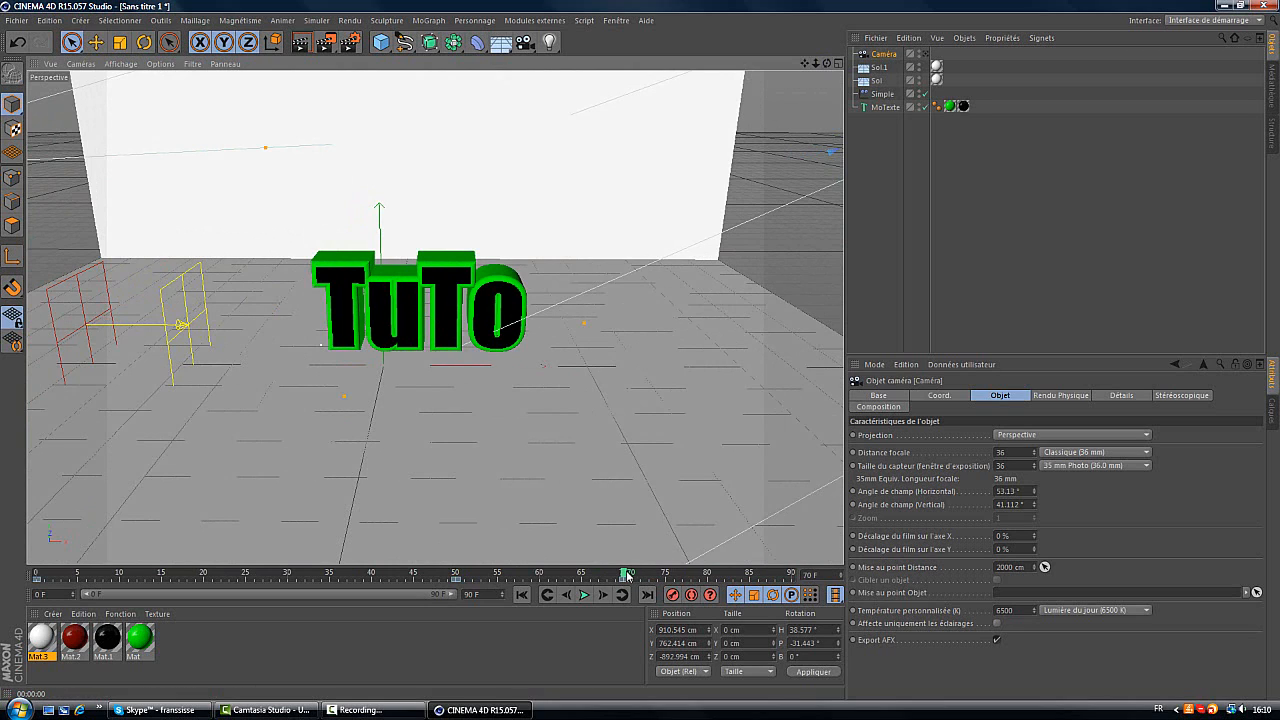
drag(626, 575, 651, 575)
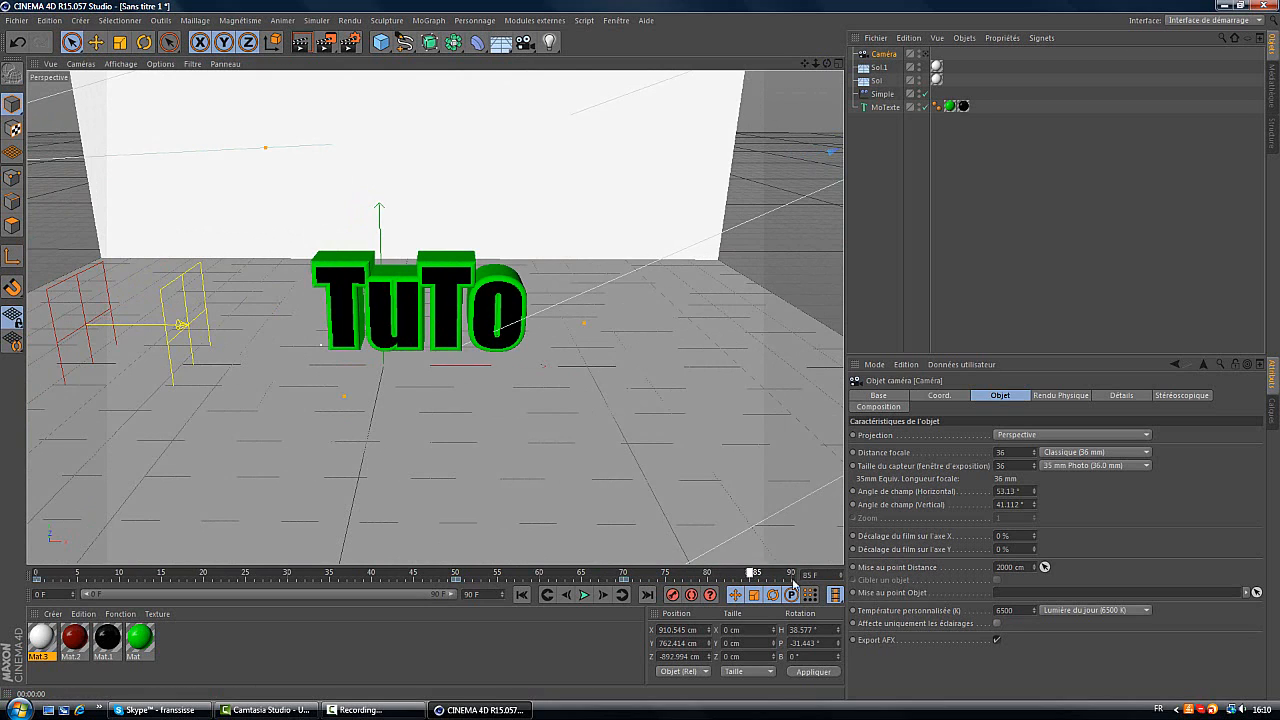
drag(793, 580, 794, 578)
drag(816, 63, 640, 360)
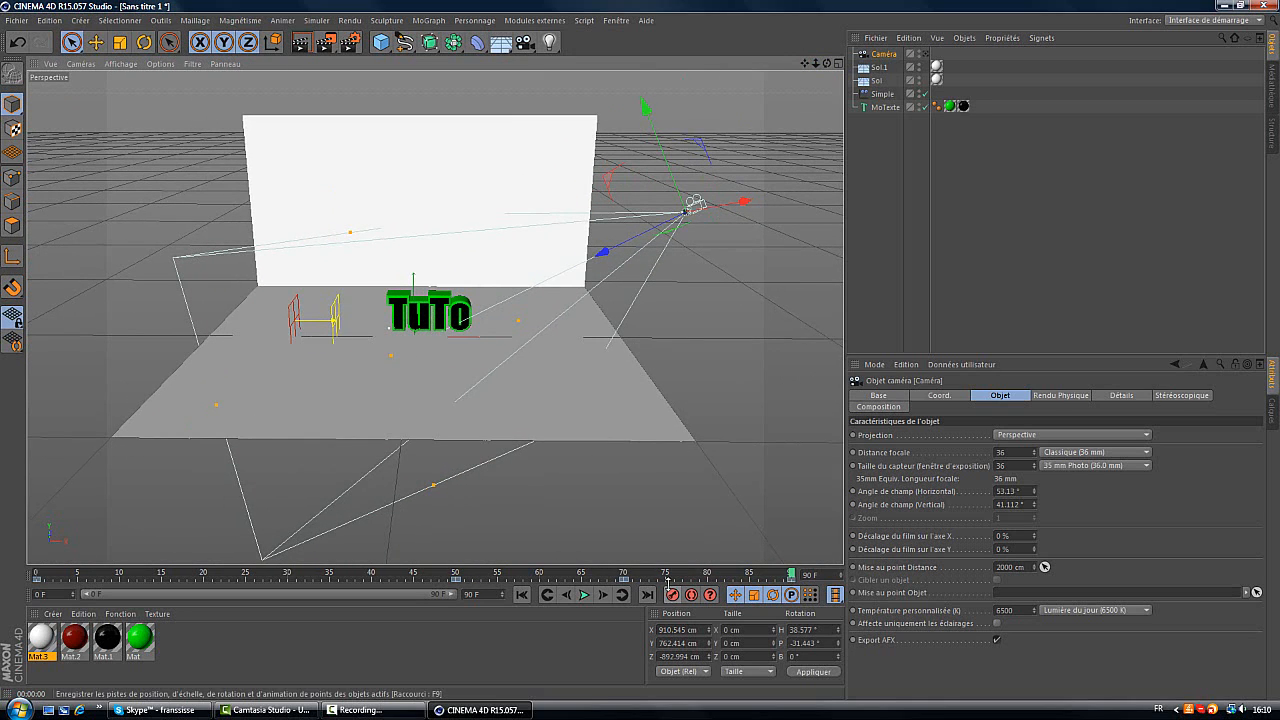
drag(791, 575, 614, 572)
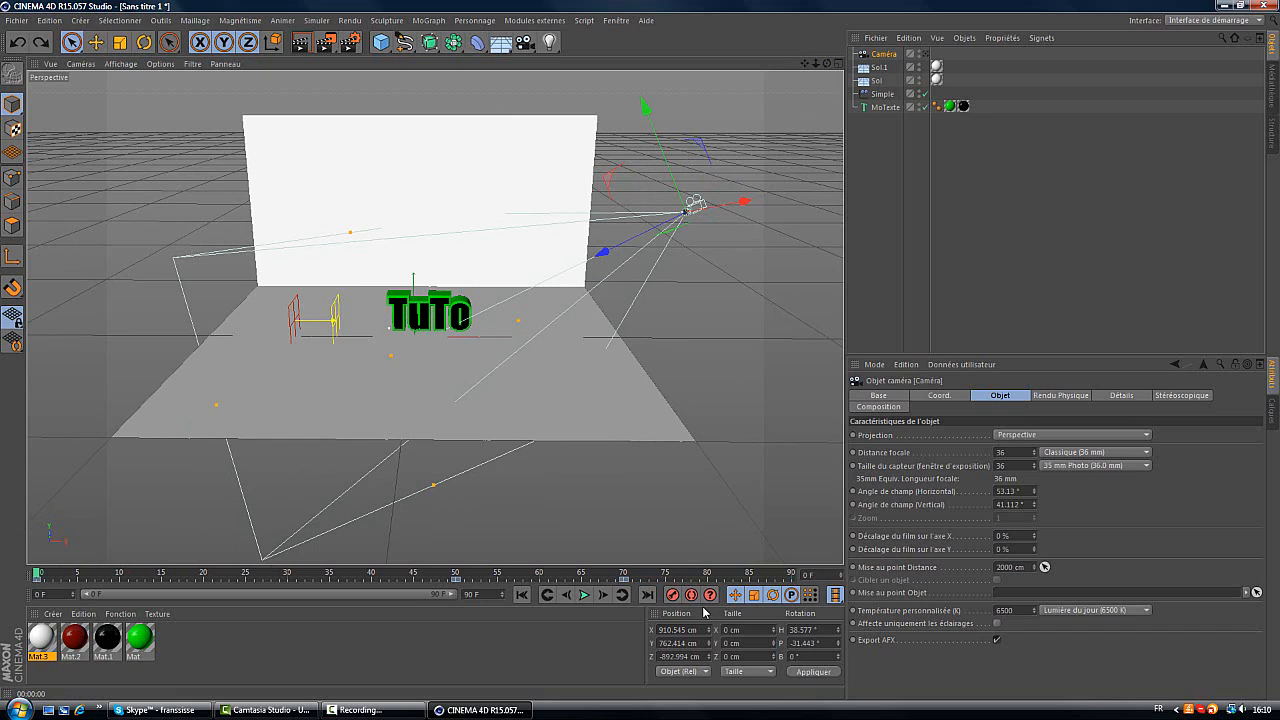
key(Delete)
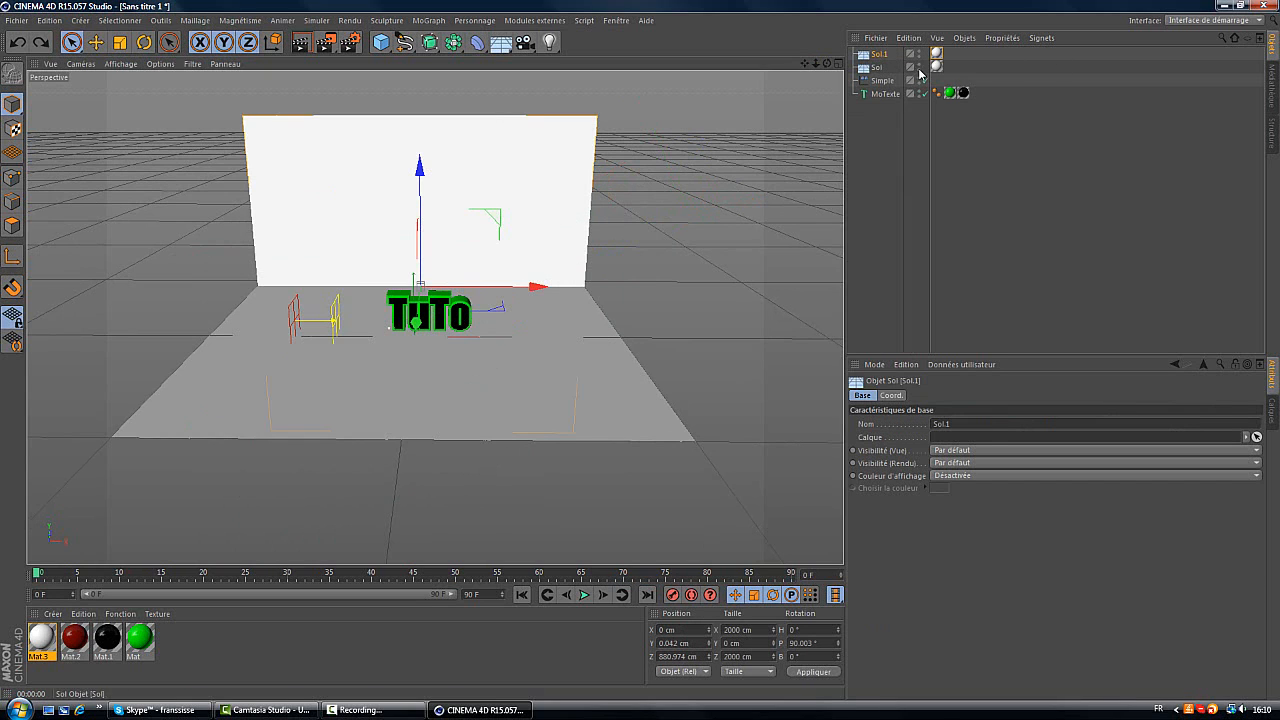
Add a new camera, look through it, frame the text at about X 795, Y 508, Z -780 cm, and record a keyframe at frame 0.
click(525, 41)
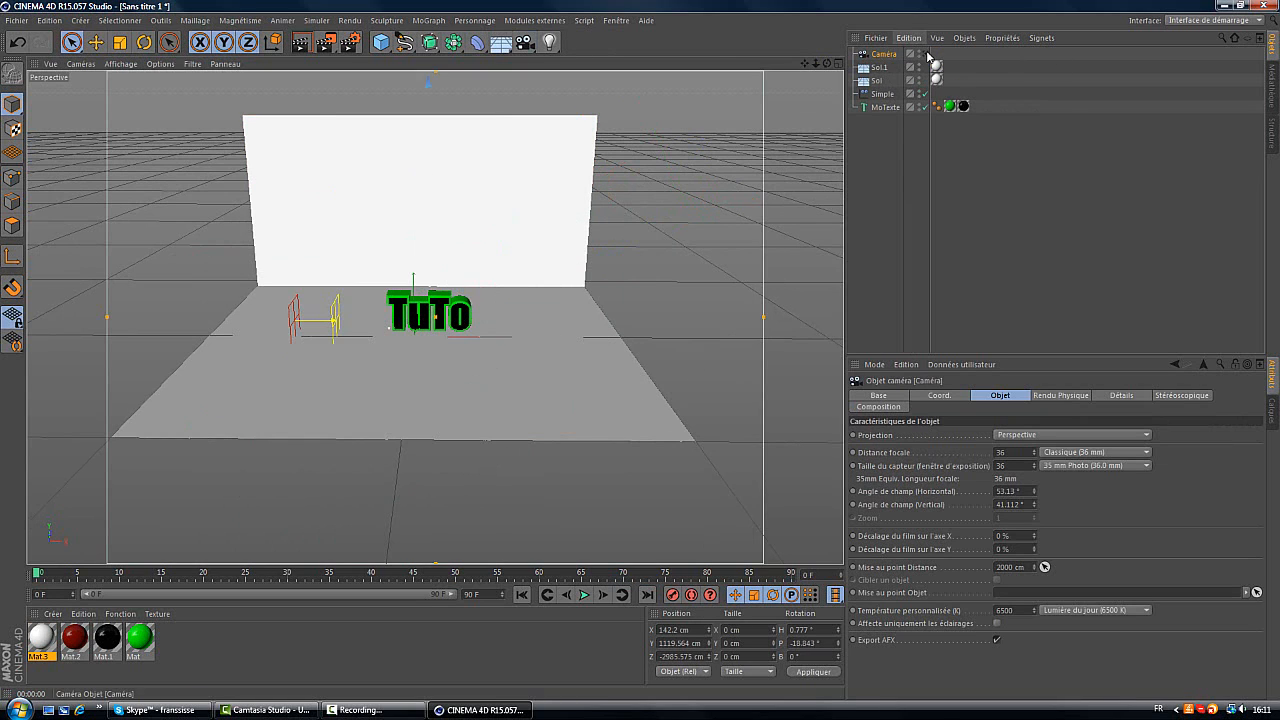
alt+drag(630, 357, 833, 148)
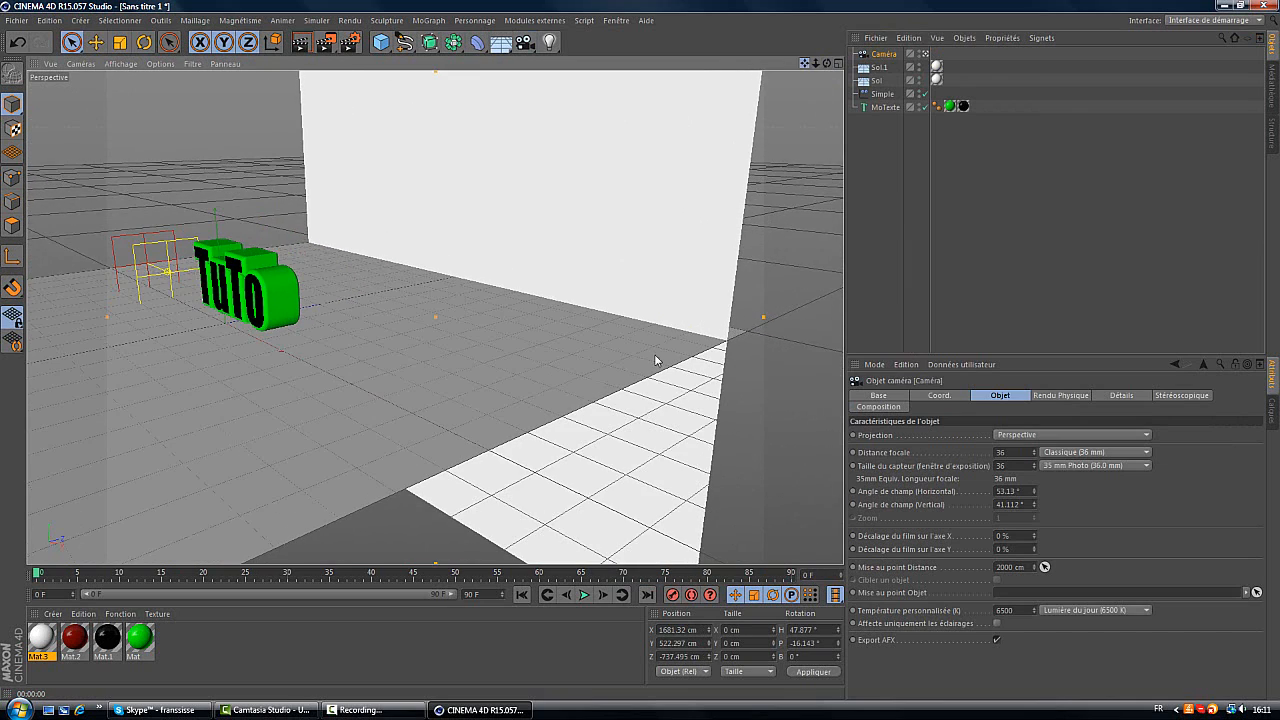
drag(806, 66, 643, 357)
scroll(461, 282, up, 7)
drag(827, 64, 640, 356)
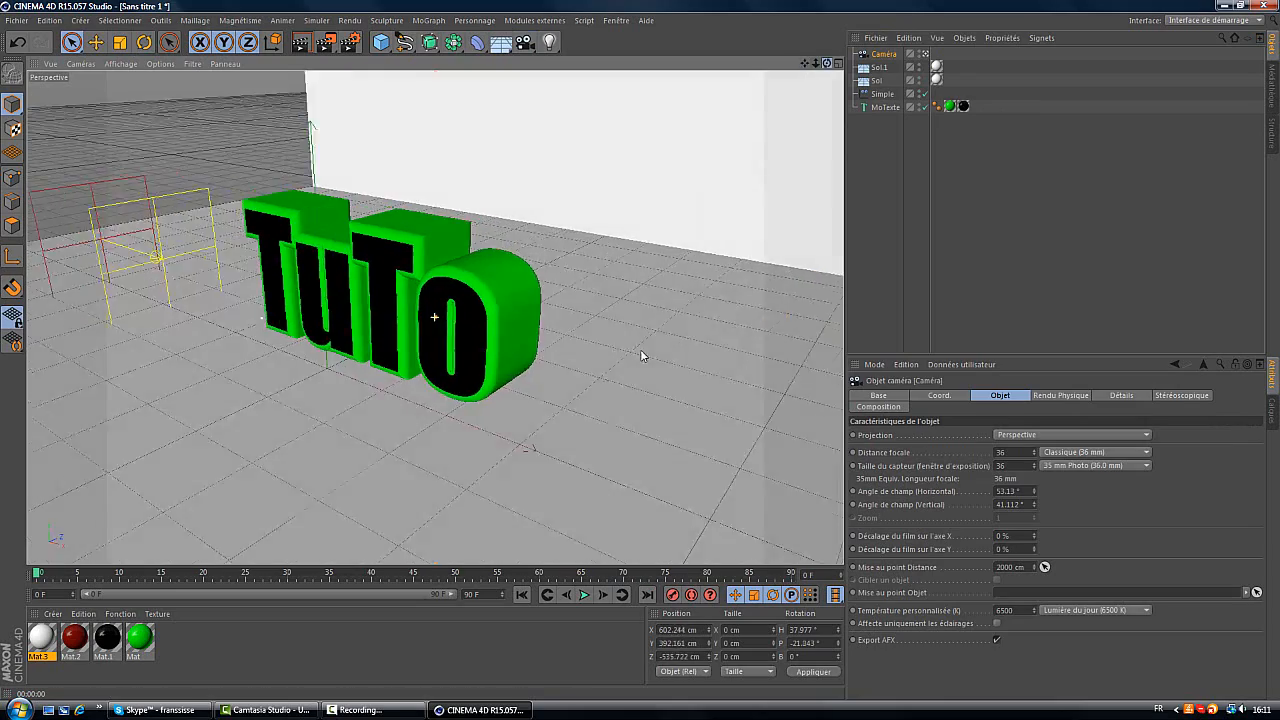
scroll(540, 209, down, 5)
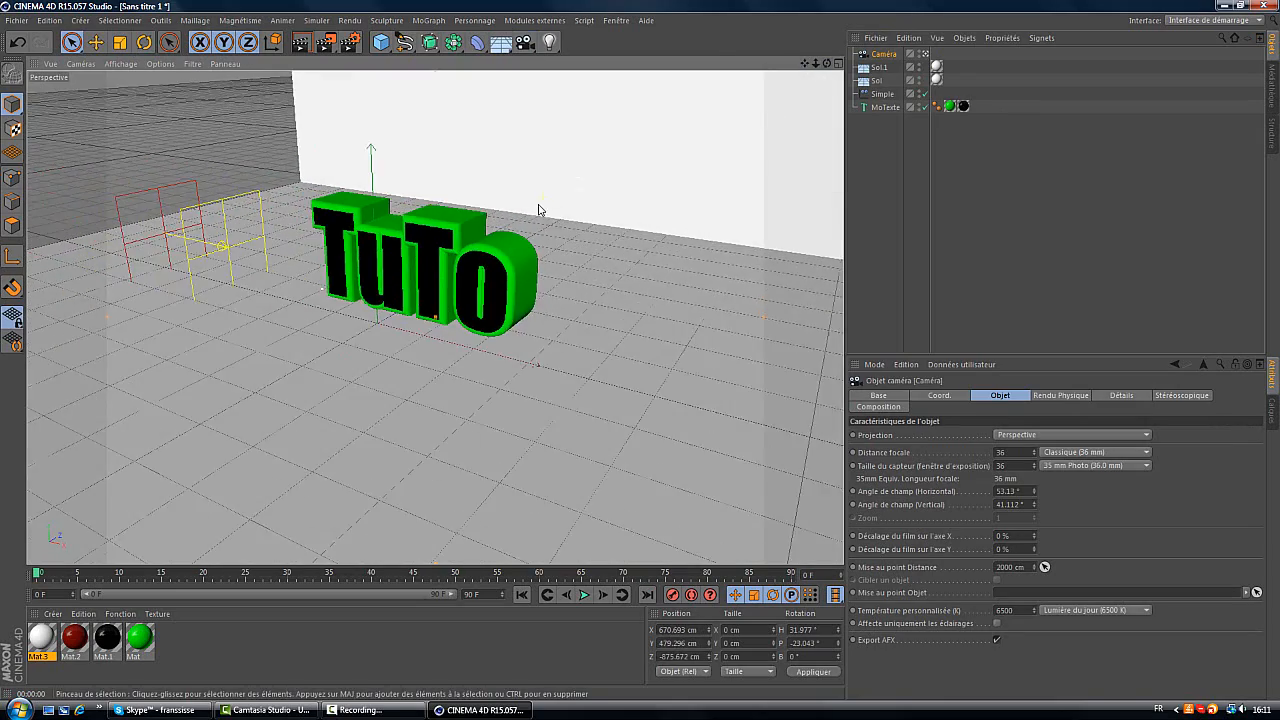
scroll(793, 75, up, 1)
drag(805, 65, 642, 356)
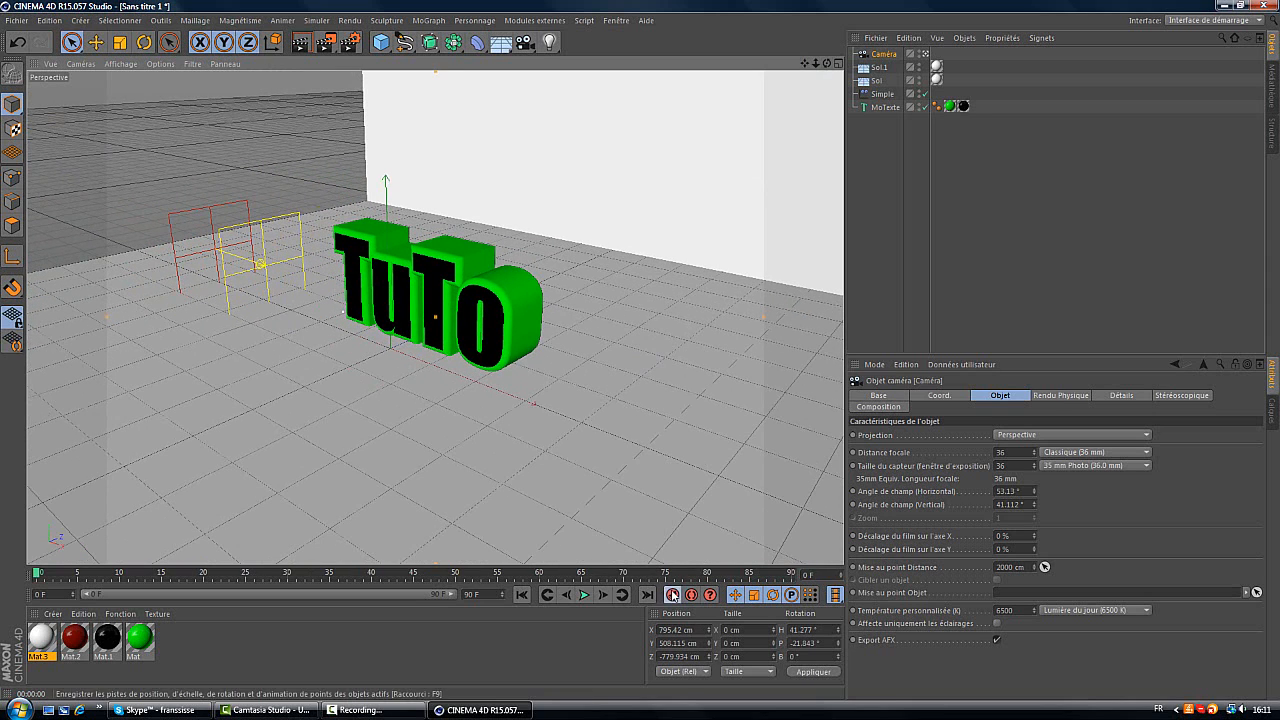
click(674, 596)
Orbit the camera to a heading of about -29° and keyframe it at frame 50, and to about 1° at frame 70.
drag(36, 575, 182, 575)
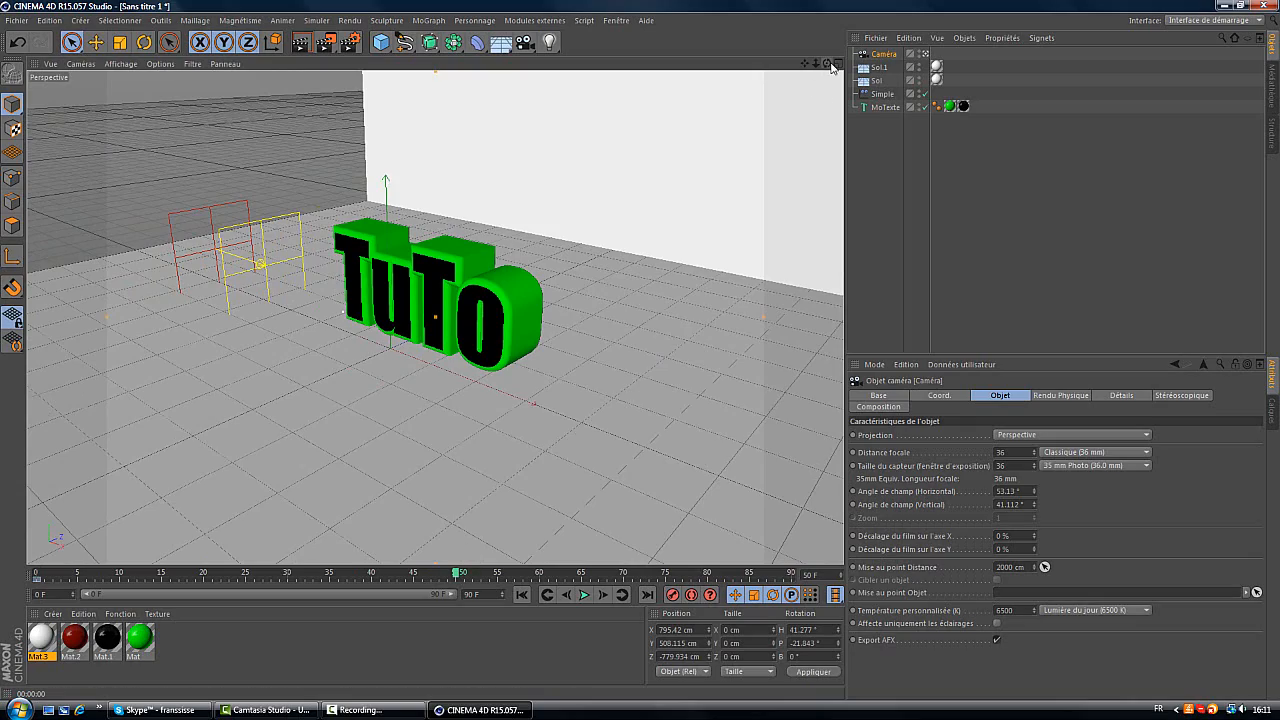
drag(828, 64, 645, 325)
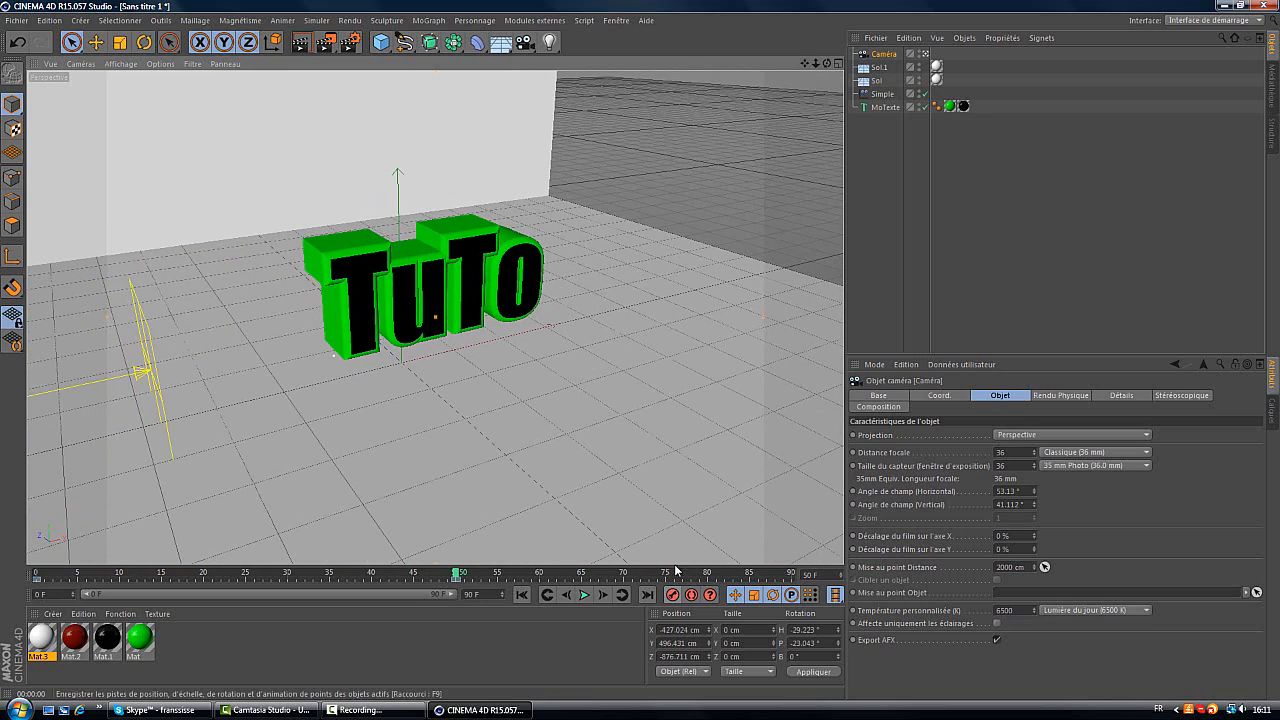
drag(827, 66, 687, 323)
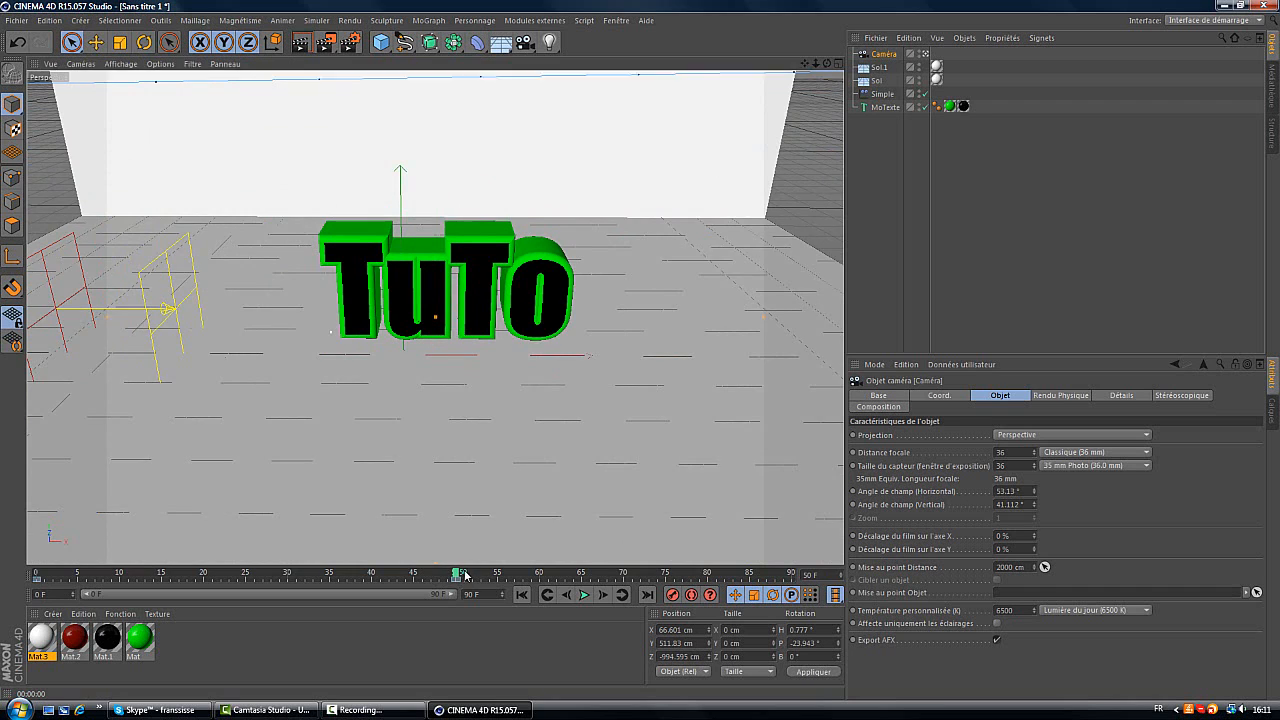
drag(458, 574, 538, 574)
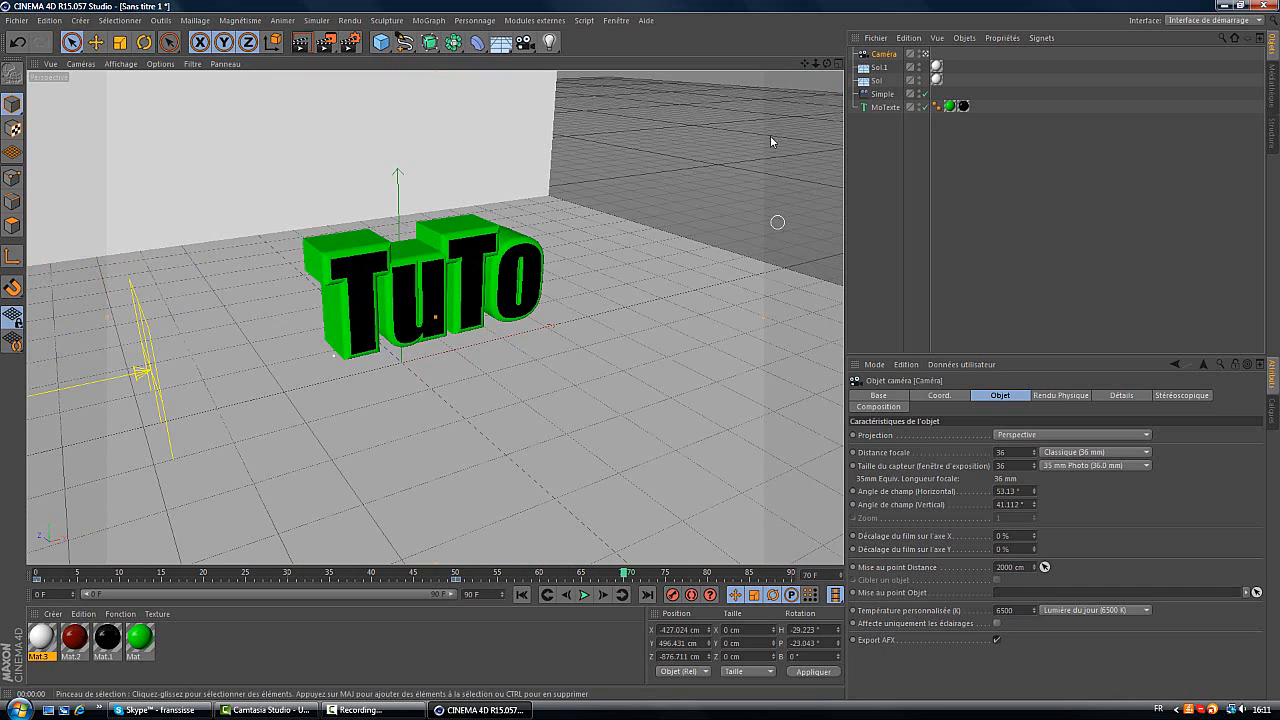
drag(827, 64, 645, 357)
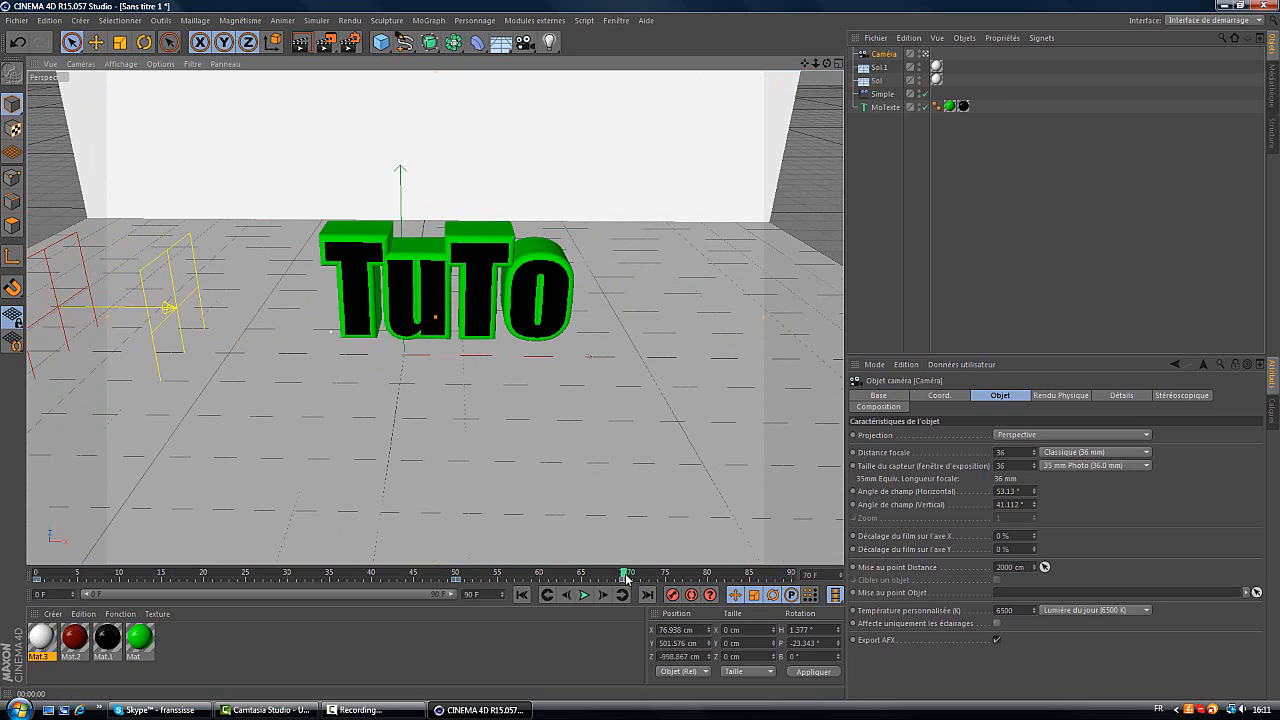
Pull the camera back to about Y 893, Z -1905 cm and record a keyframe at frame 90.
drag(627, 576, 791, 576)
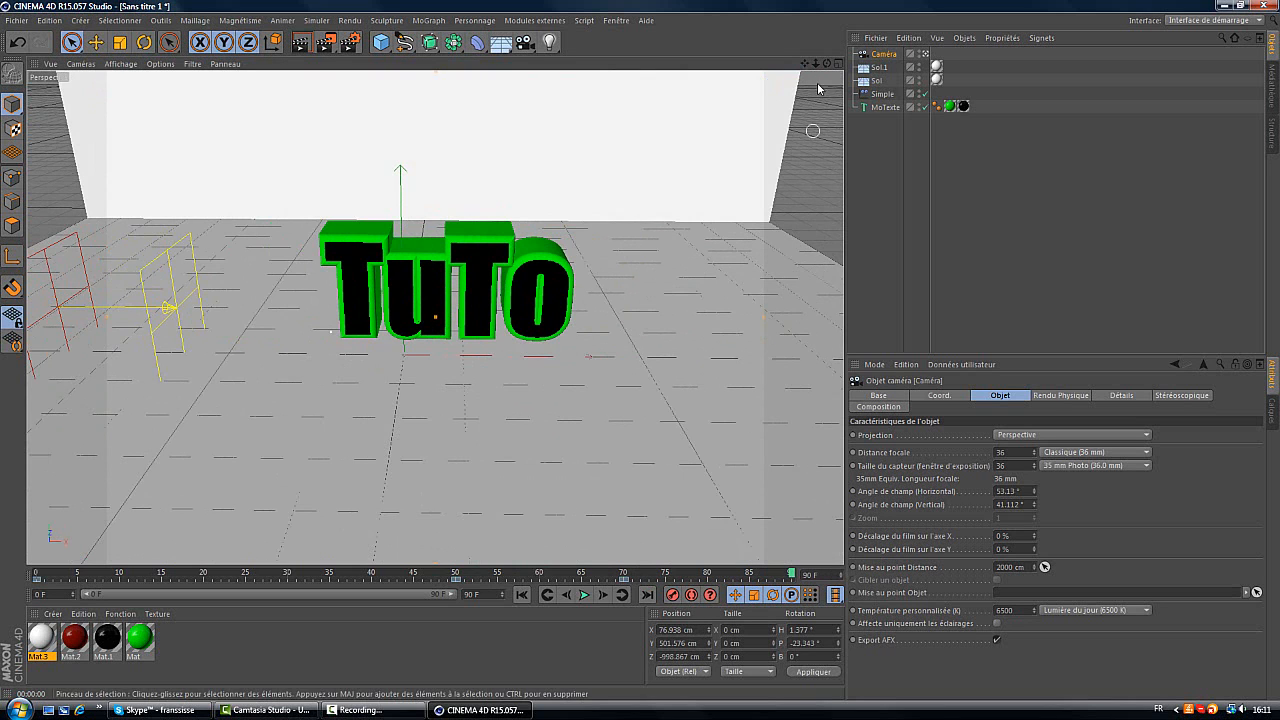
scroll(643, 380, down, 5)
scroll(640, 360, up, 4)
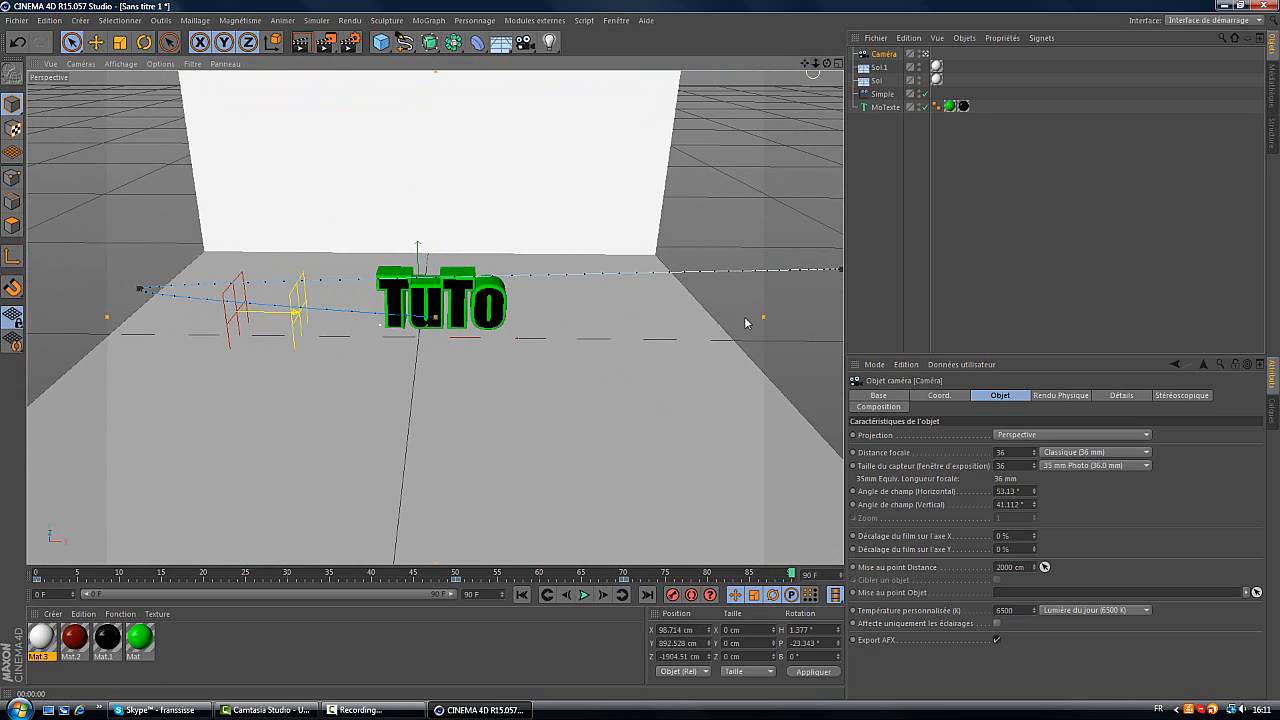
click(673, 595)
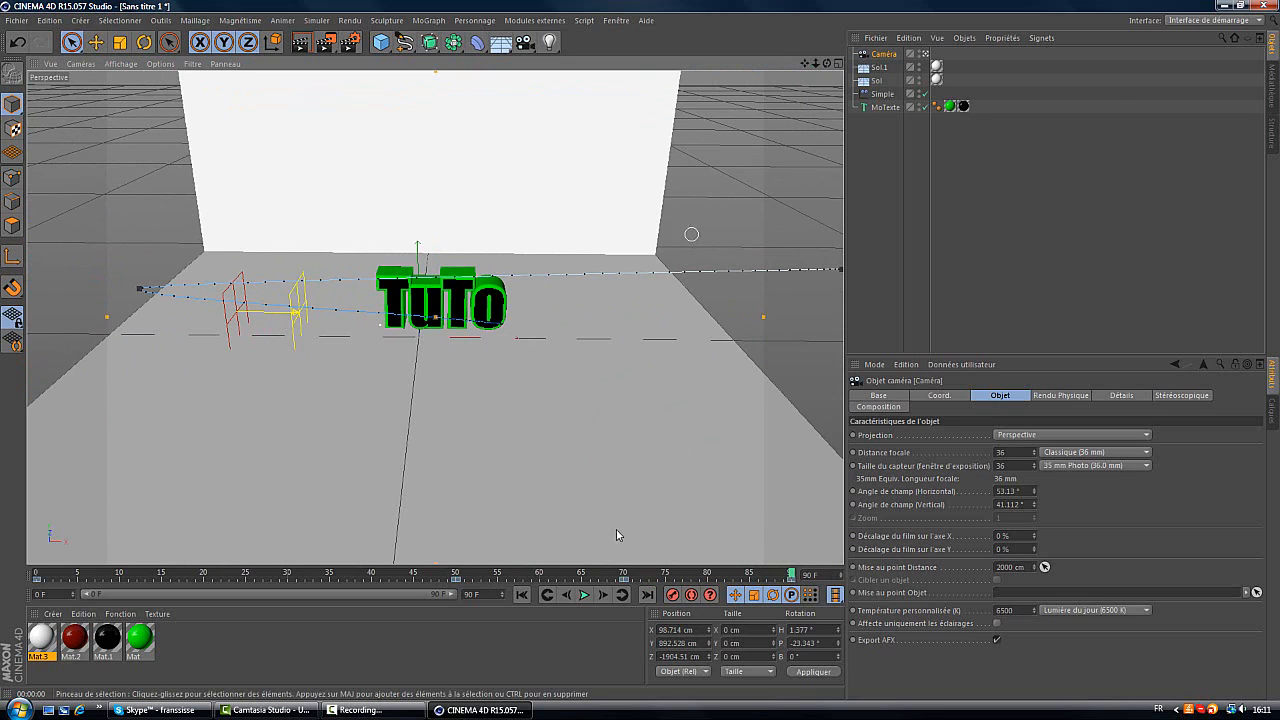
Play the camera animation from frame 0 to check it and return to frame 0.
drag(792, 575, 20, 554)
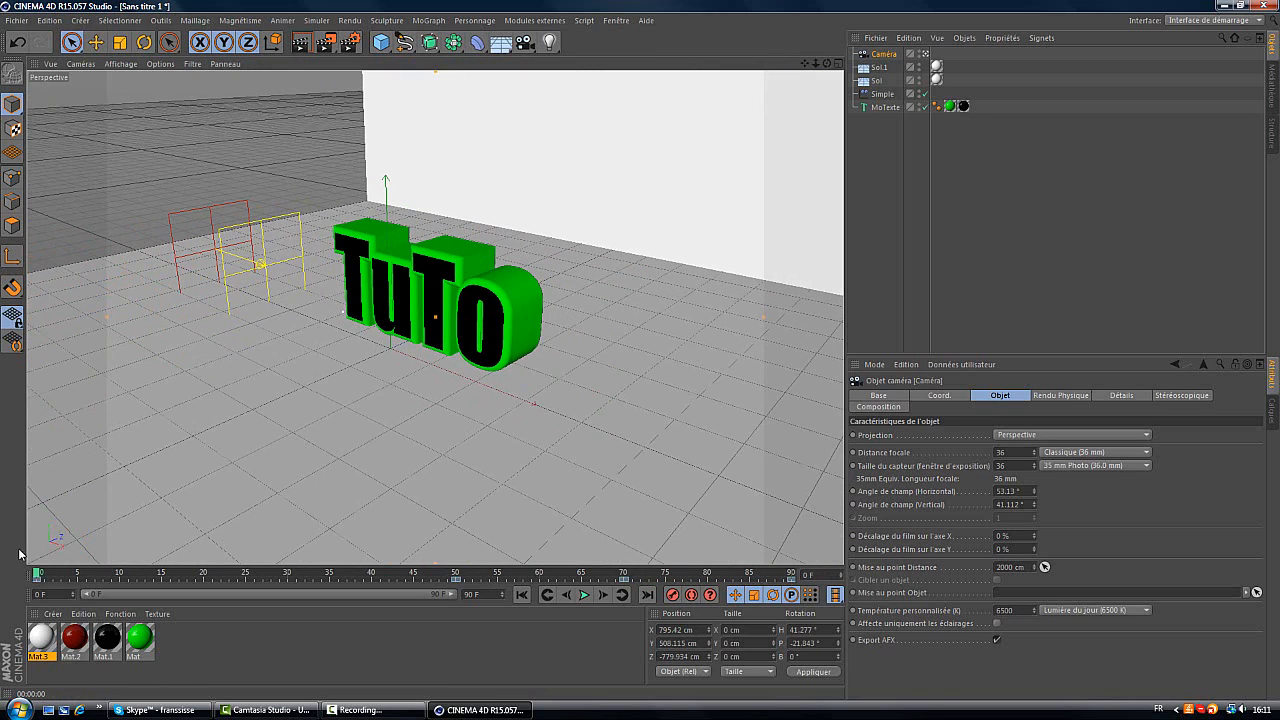
click(586, 597)
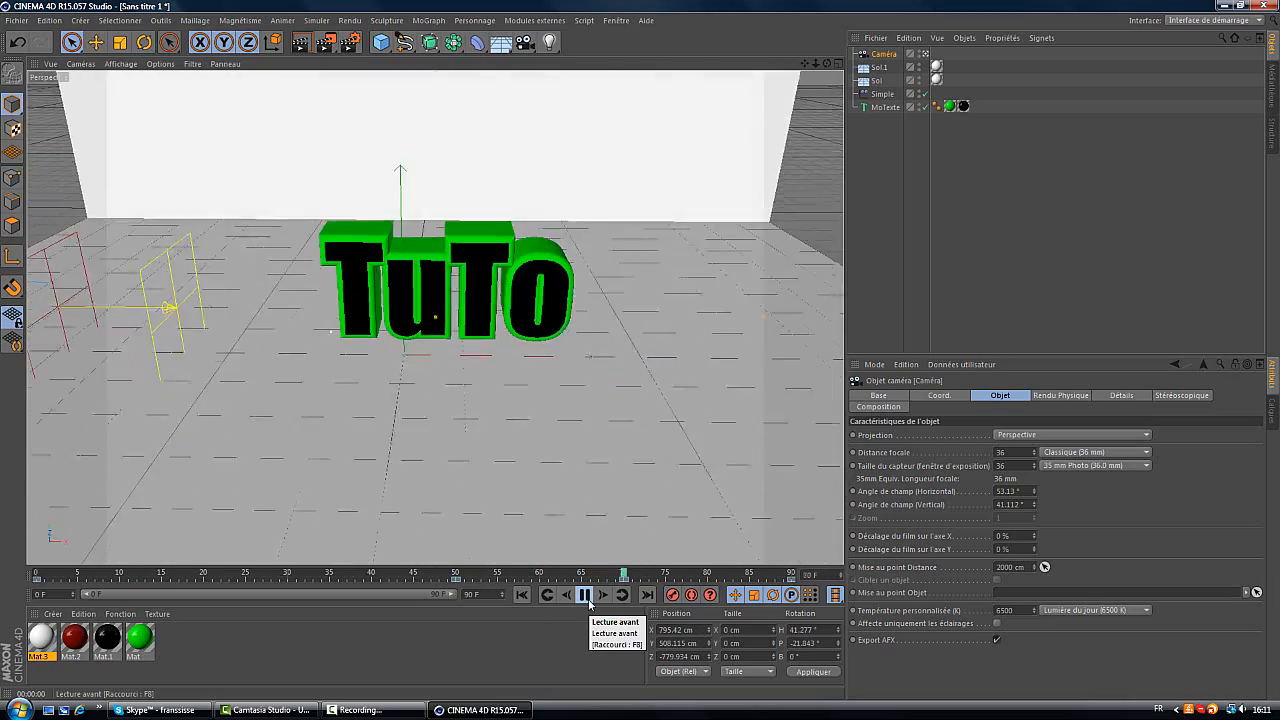
click(585, 596)
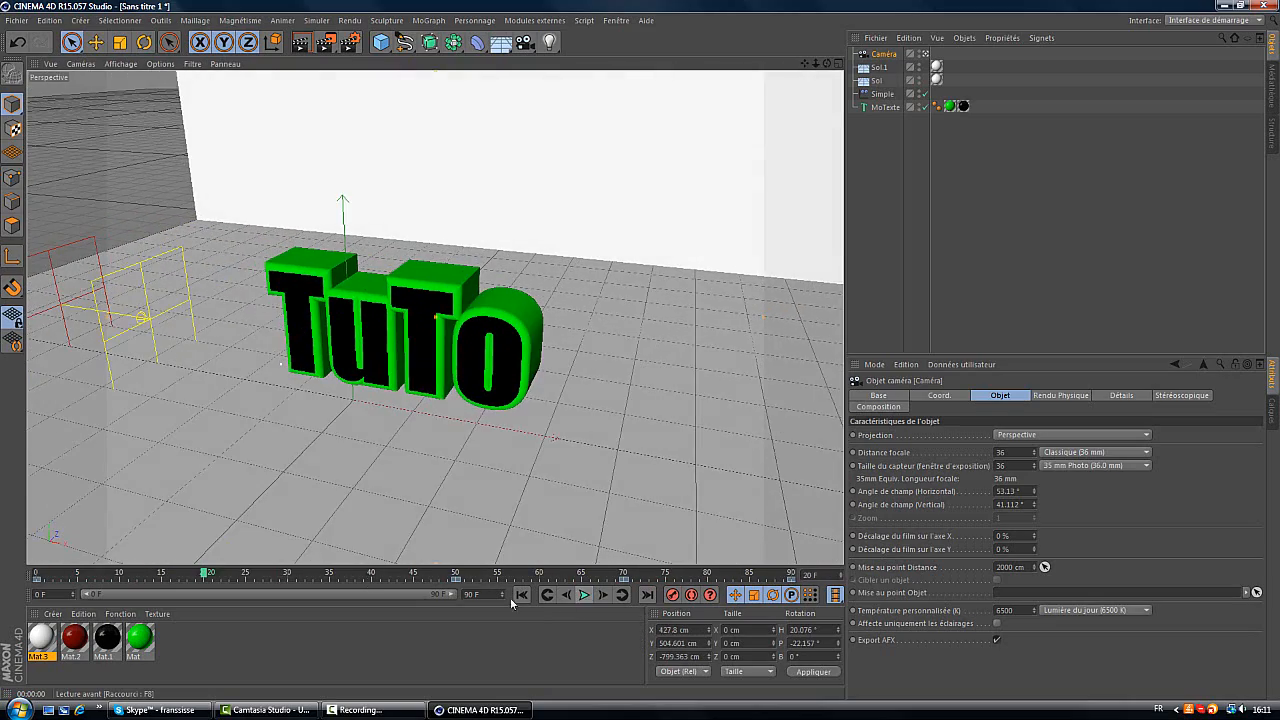
drag(204, 577, 37, 577)
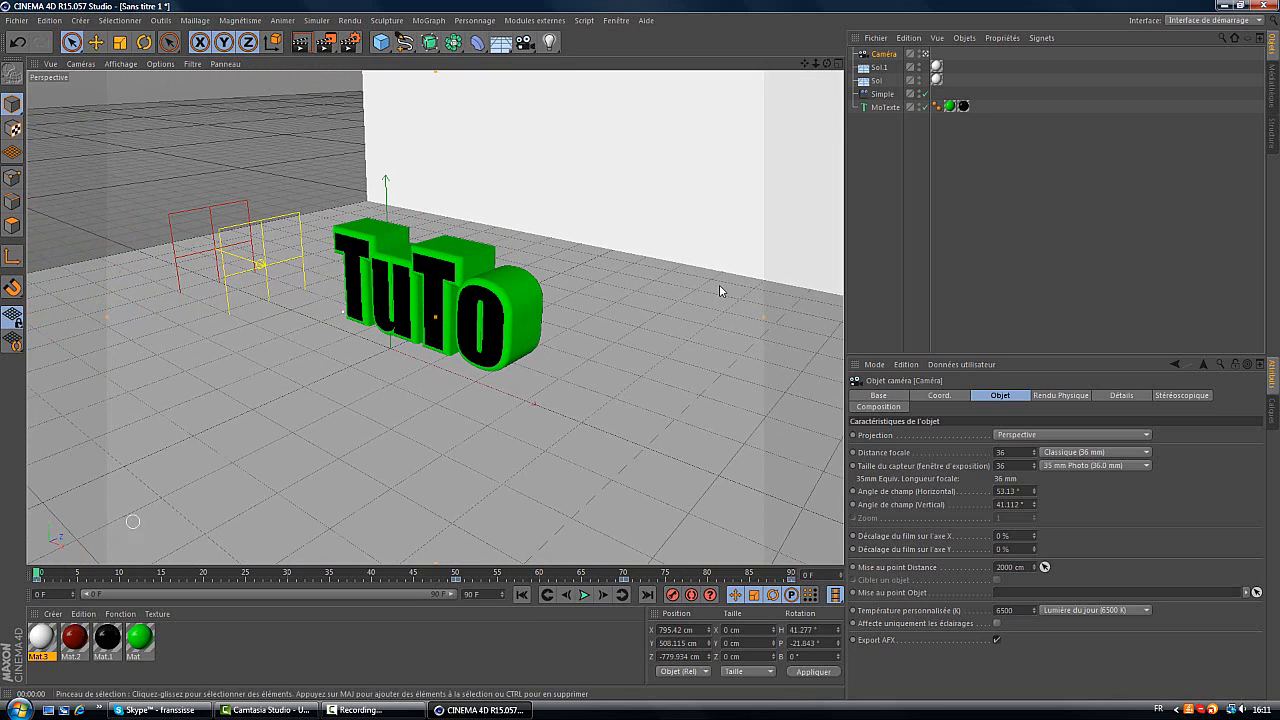
At frame 50, move the Simple effector along its X axis to about 438 cm and record a keyframe.
click(886, 95)
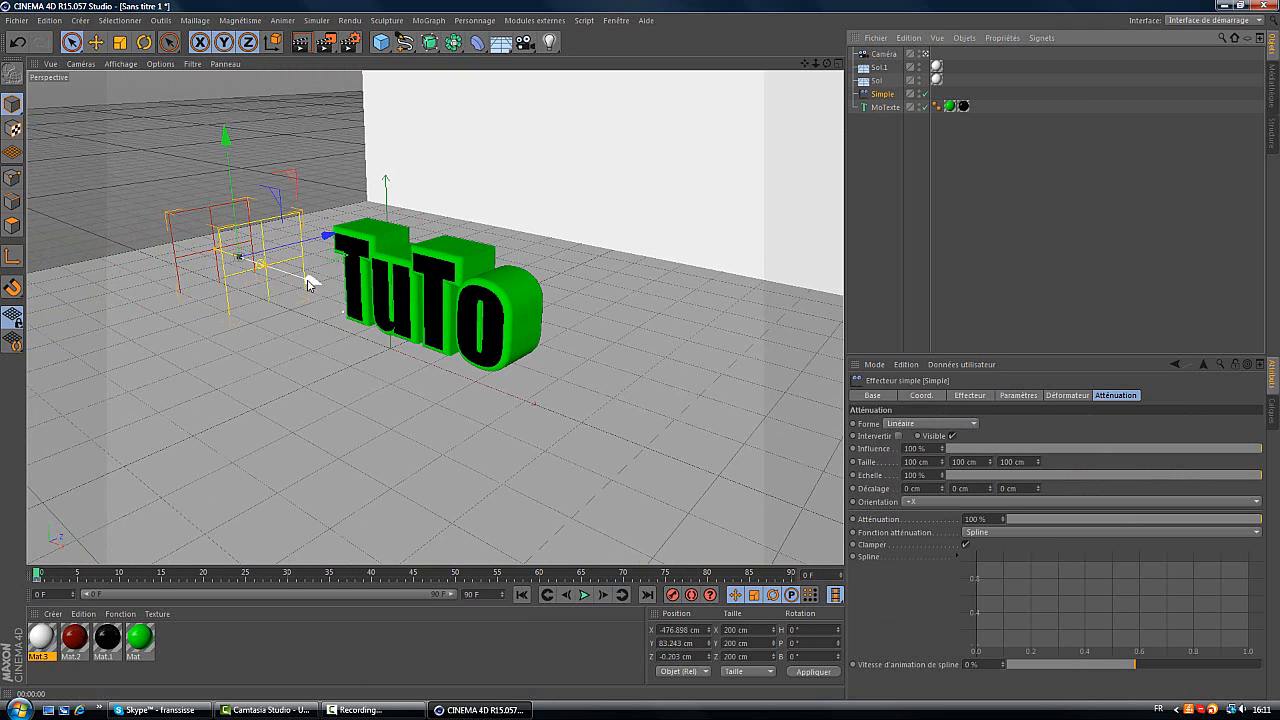
drag(45, 577, 457, 577)
drag(183, 362, 700, 238)
click(673, 596)
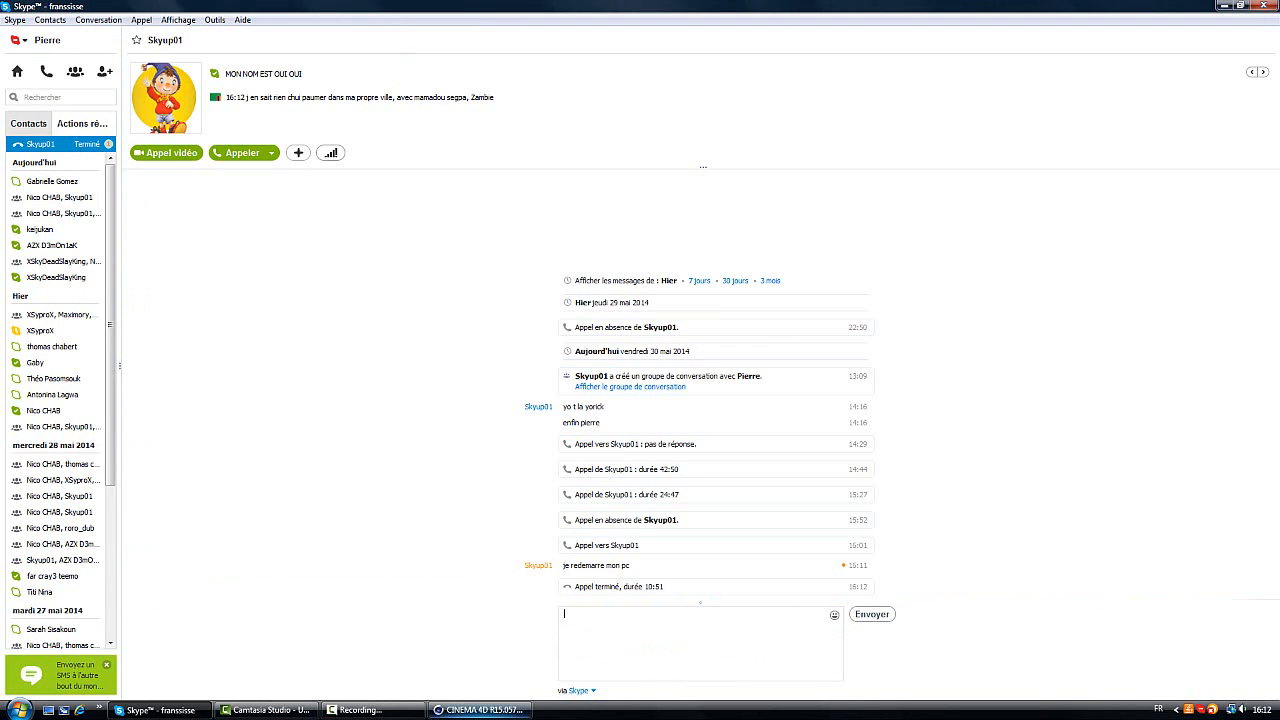
click(480, 710)
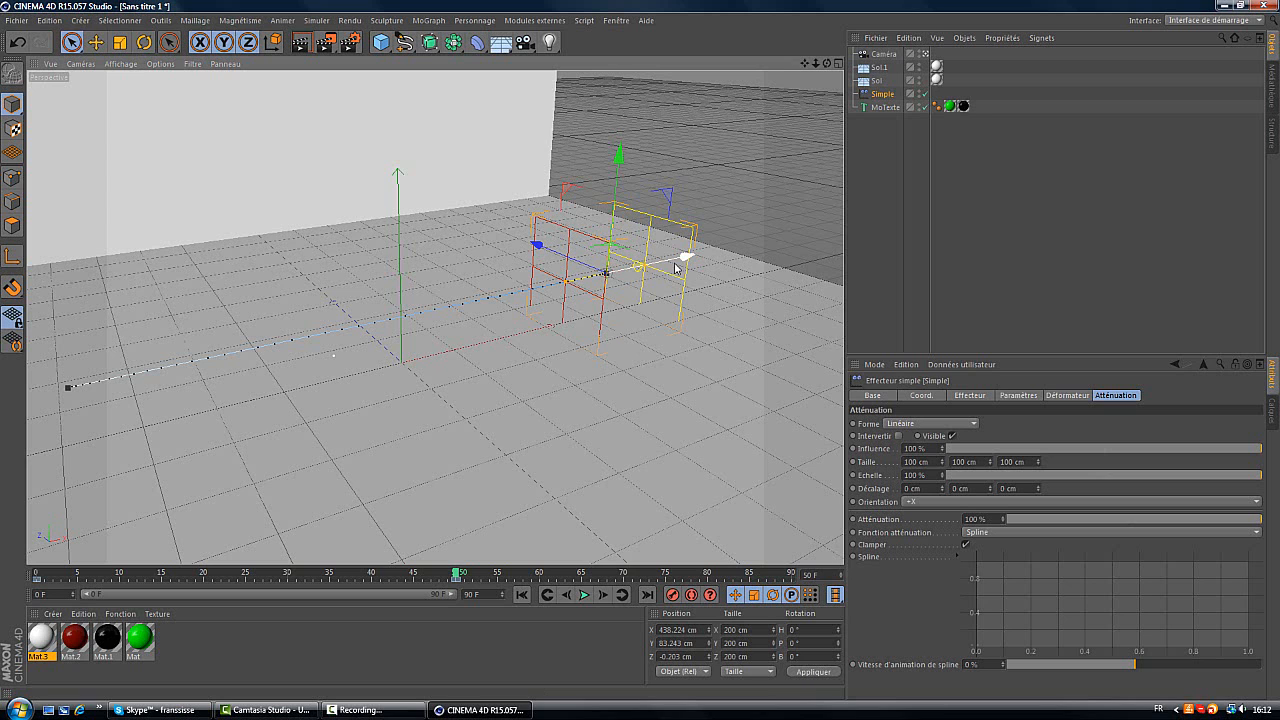
At frame 85, move the Simple effector back along its X axis to about -442 cm and record a keyframe.
drag(457, 585, 624, 590)
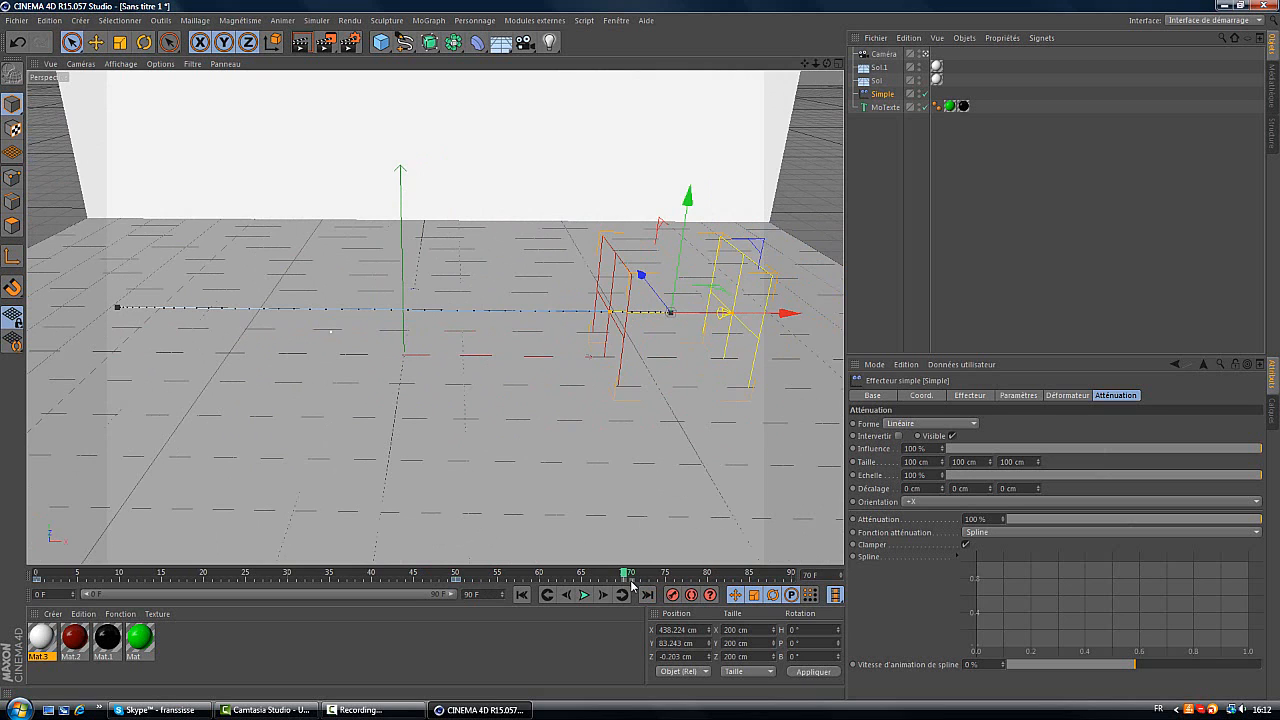
drag(624, 577, 791, 577)
drag(677, 320, 398, 343)
drag(791, 577, 752, 577)
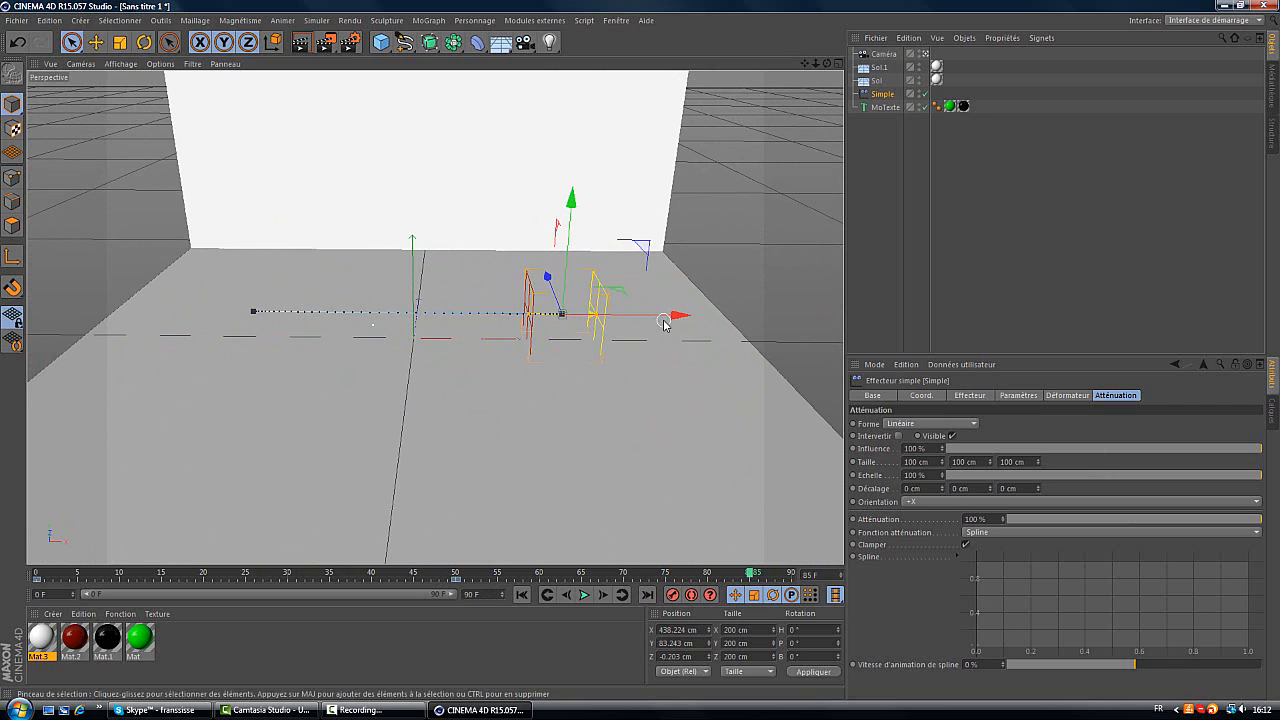
drag(677, 316, 319, 326)
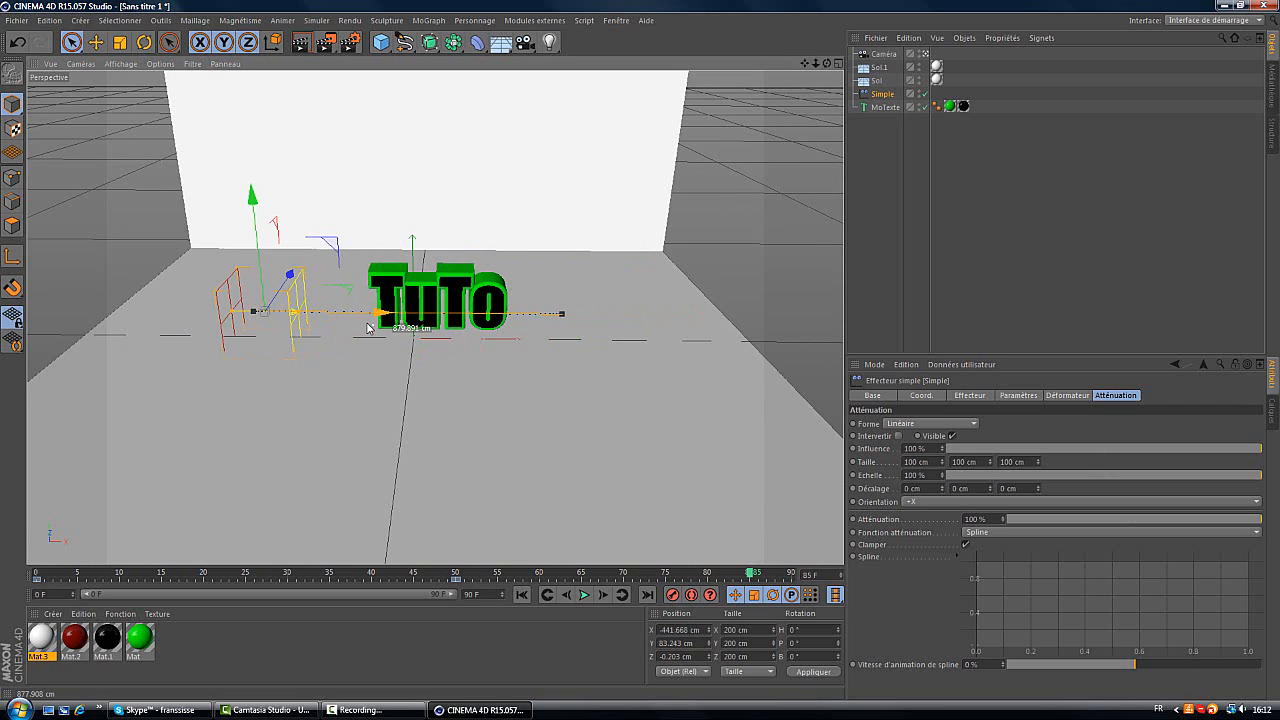
click(669, 597)
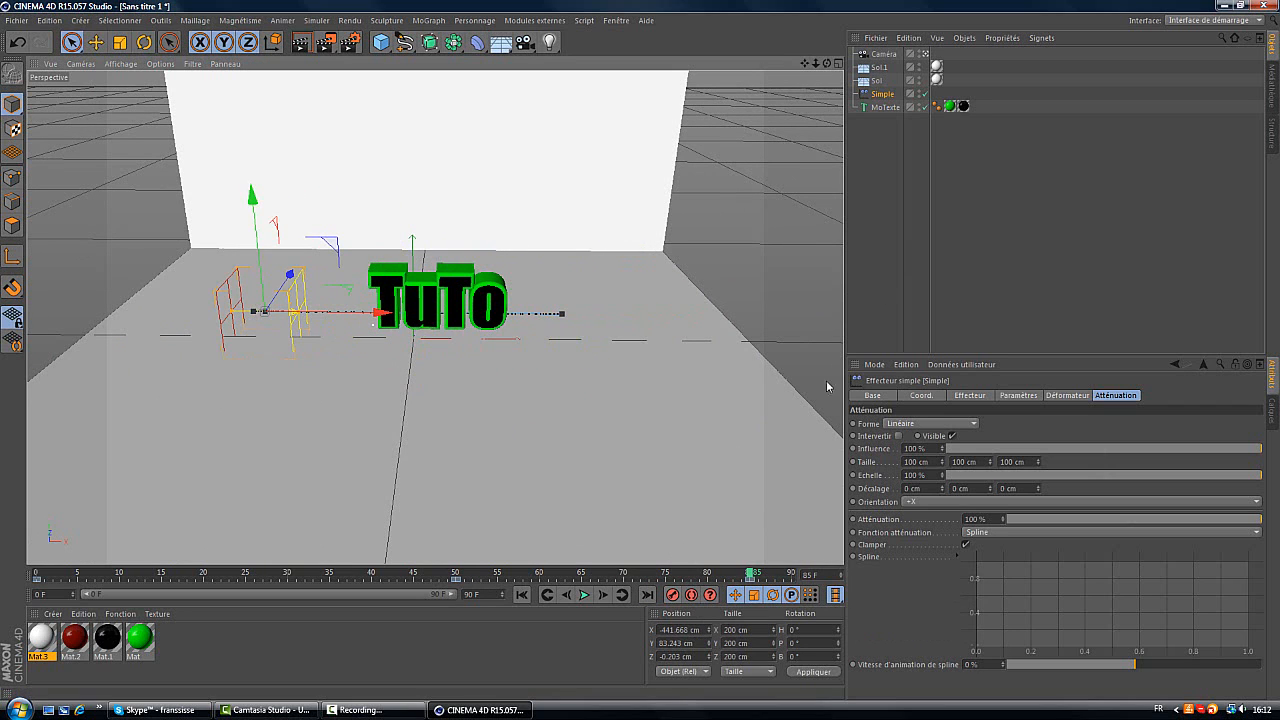
Select the camera, play the whole animation from frame 0 to check it, and stop playback.
click(877, 56)
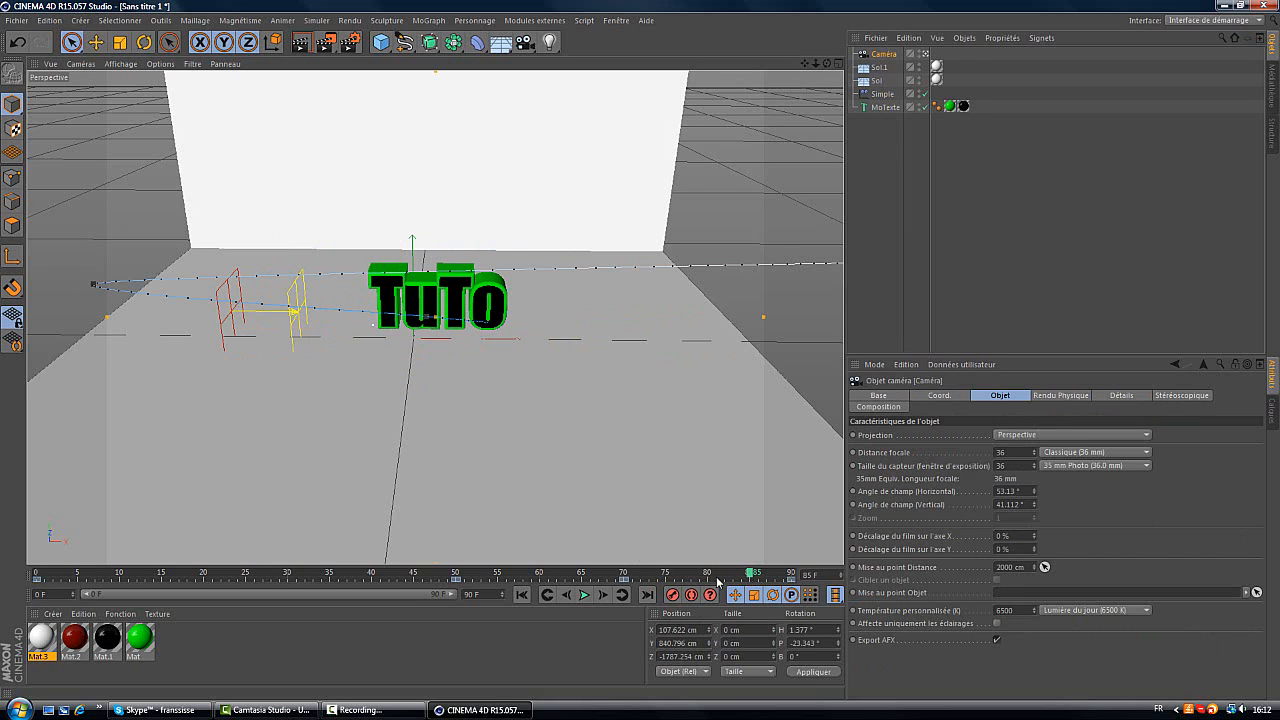
drag(717, 579, 12, 580)
click(584, 596)
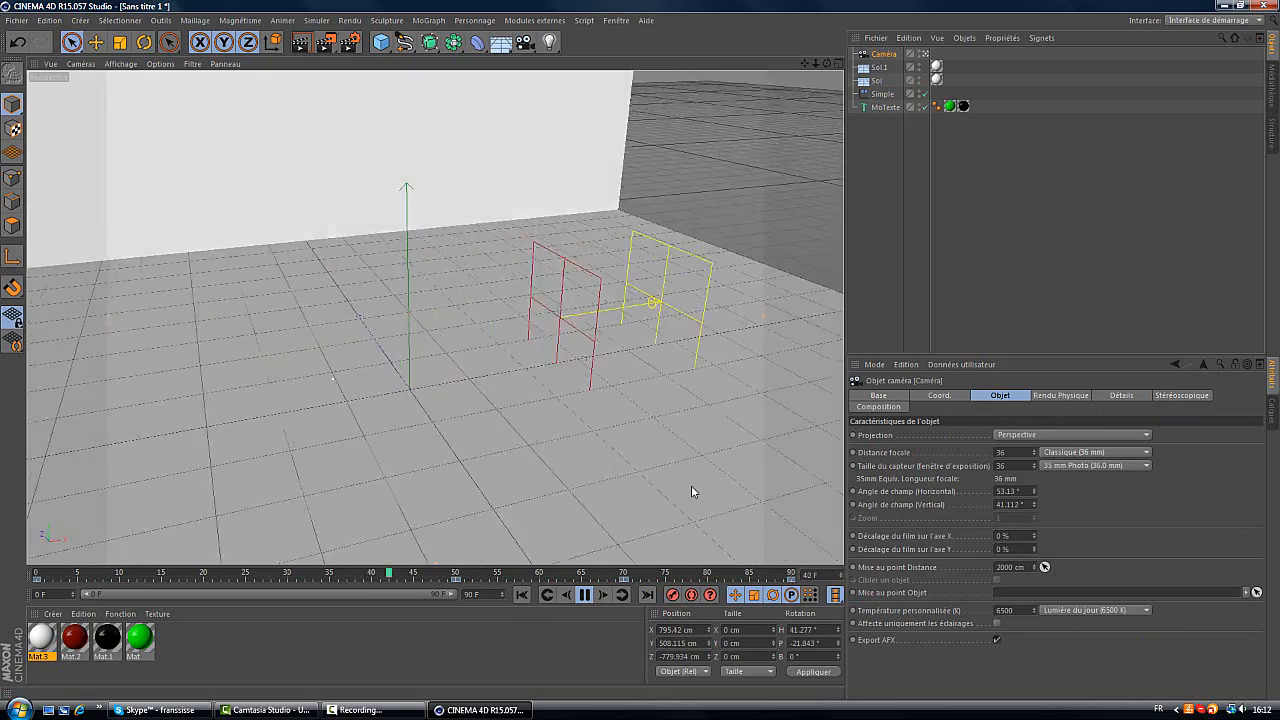
click(584, 594)
Set the render output to the HDV/HDTV 720 29.97 film/video preset.
click(355, 45)
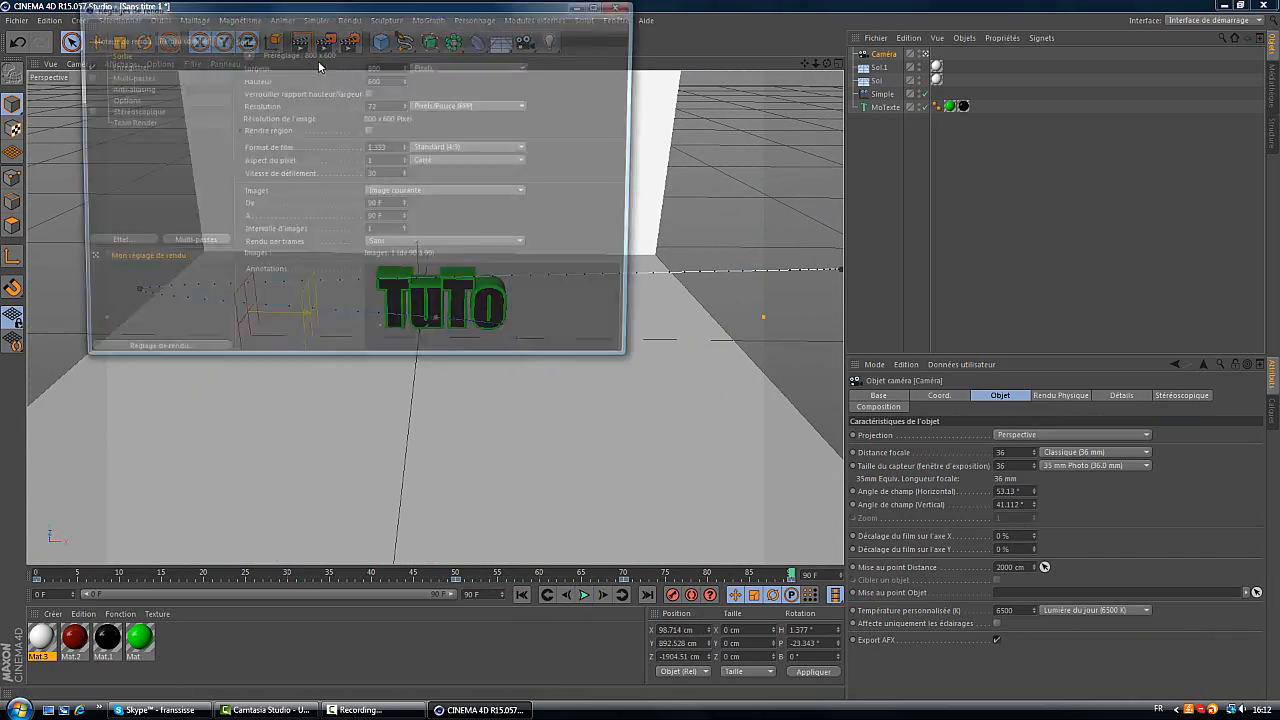
click(258, 56)
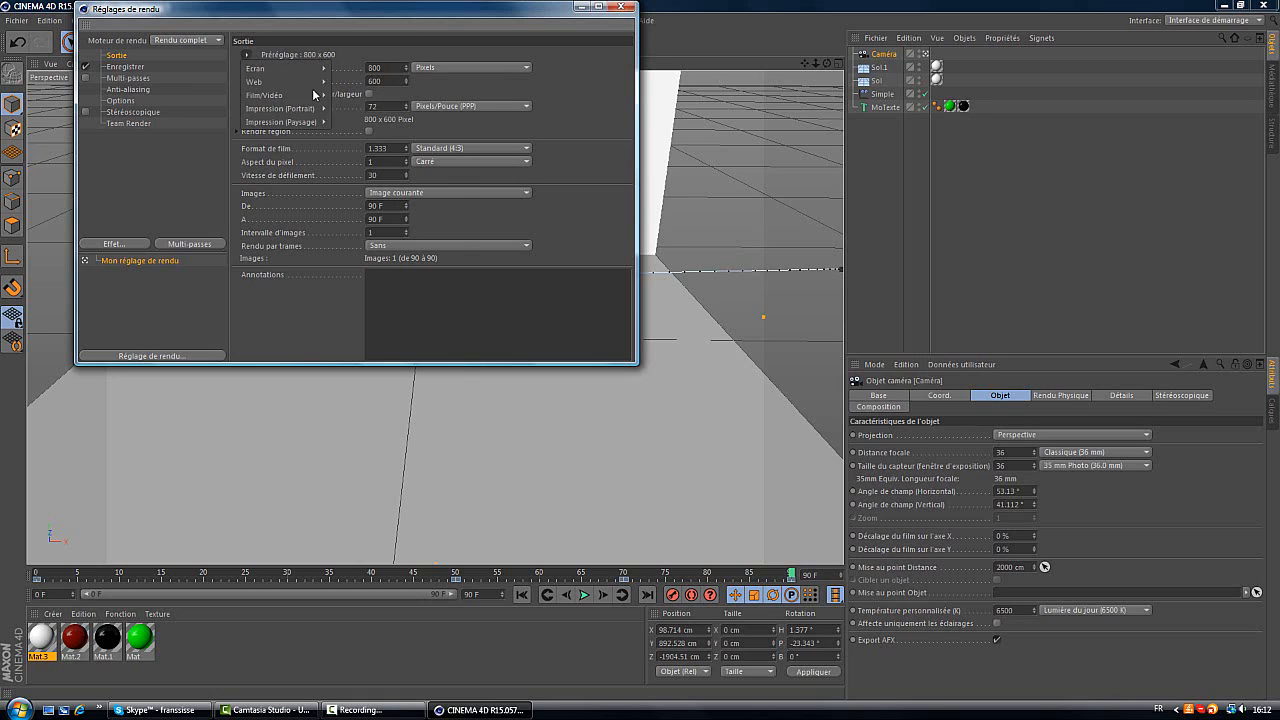
mouse_move(316, 95)
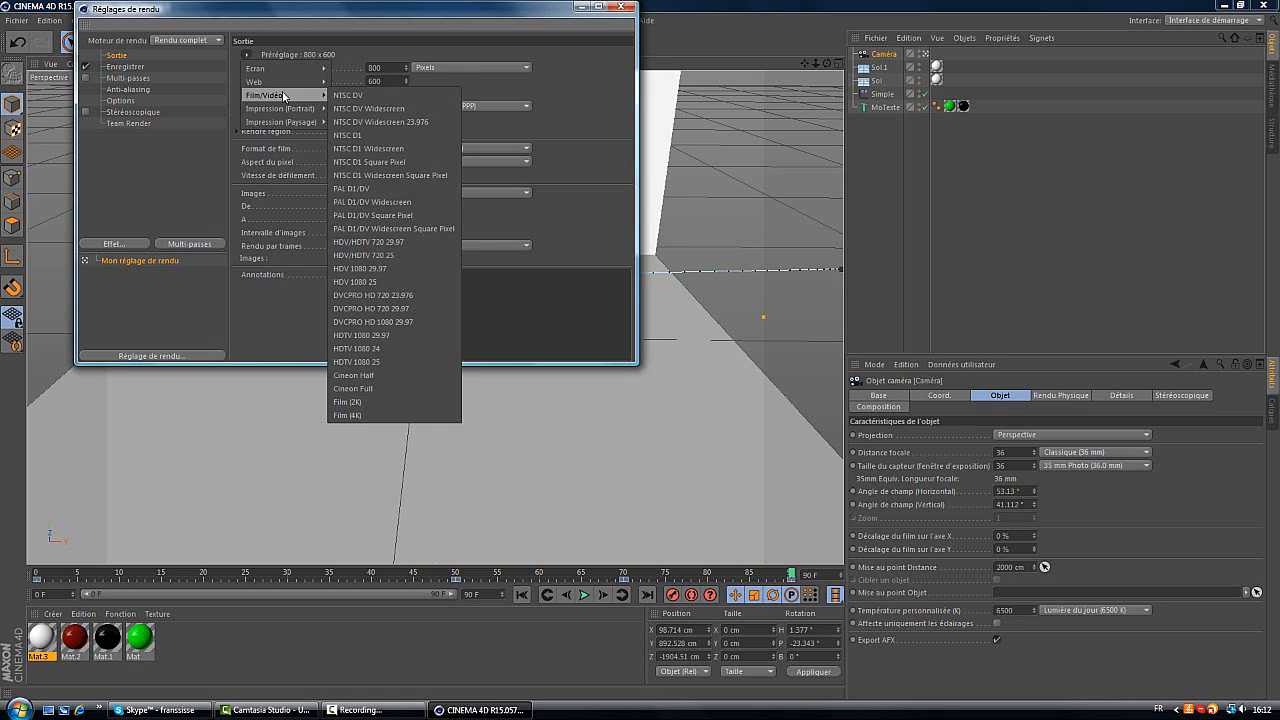
click(400, 243)
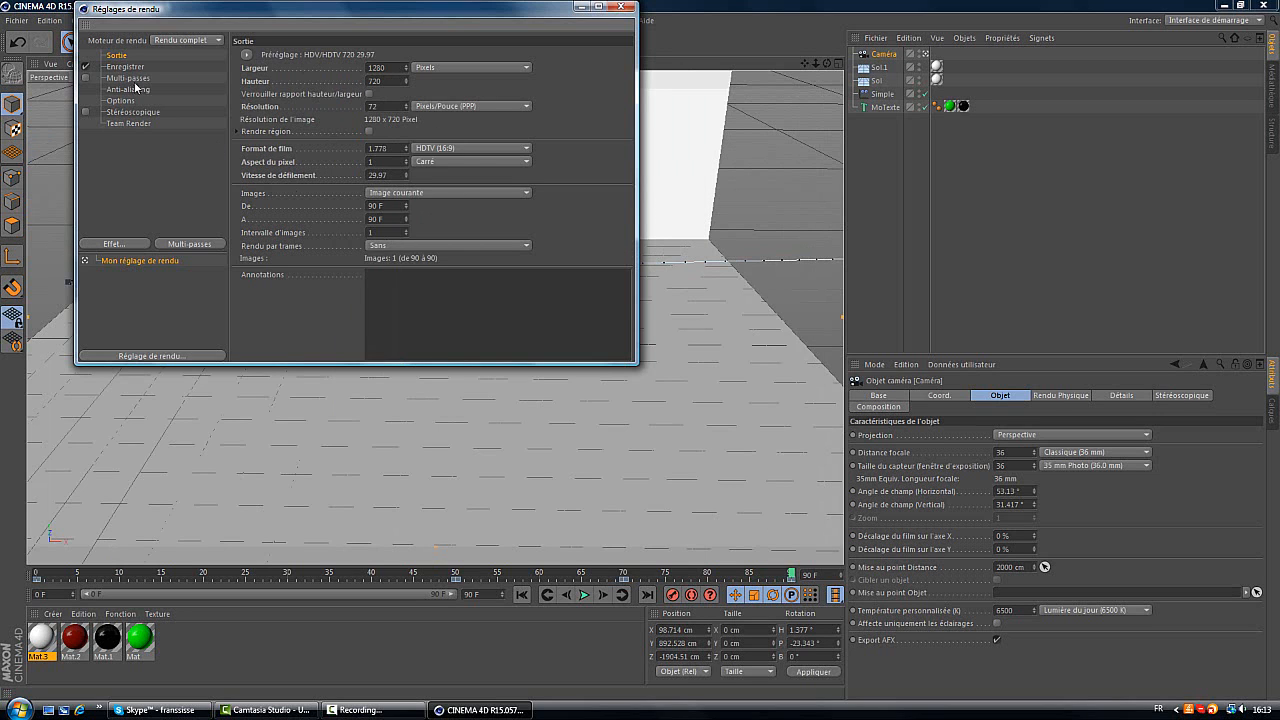
Set the render's save file to "intro disparition" in the PIERRE folder, with Film AVI as the format.
click(125, 67)
click(616, 80)
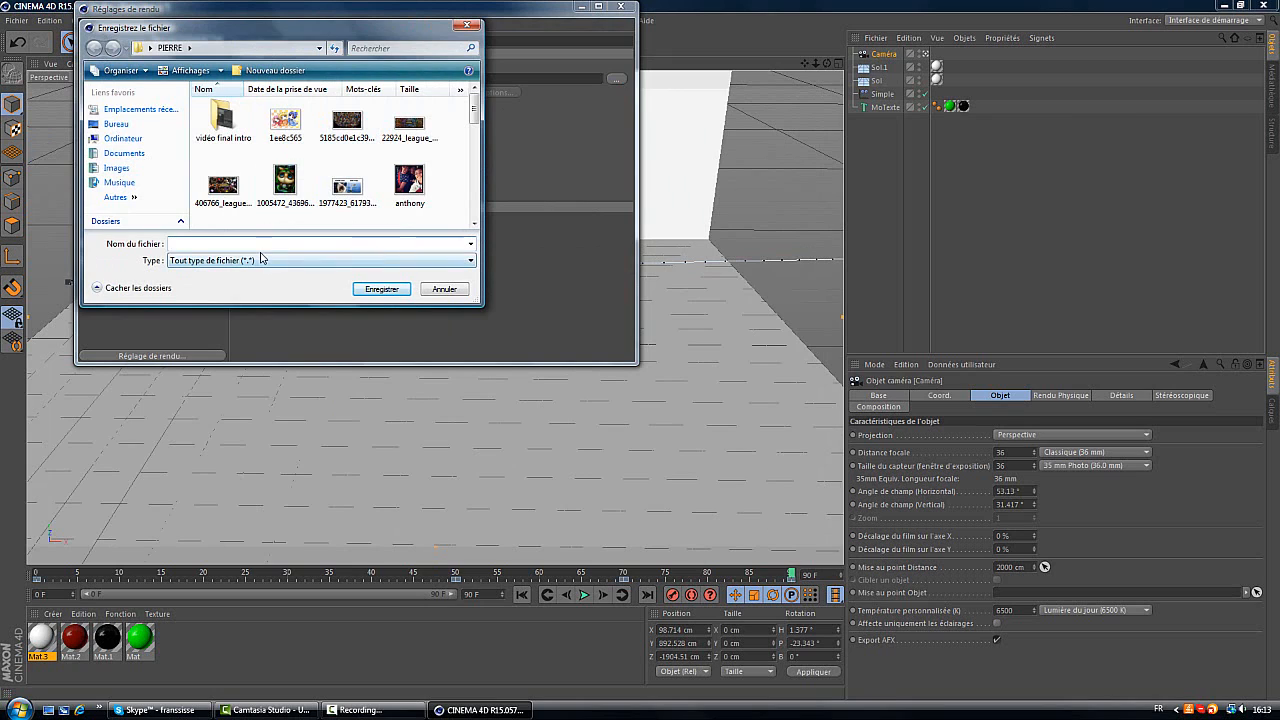
text(inro)
key(BackSpace)
key(BackSpace)
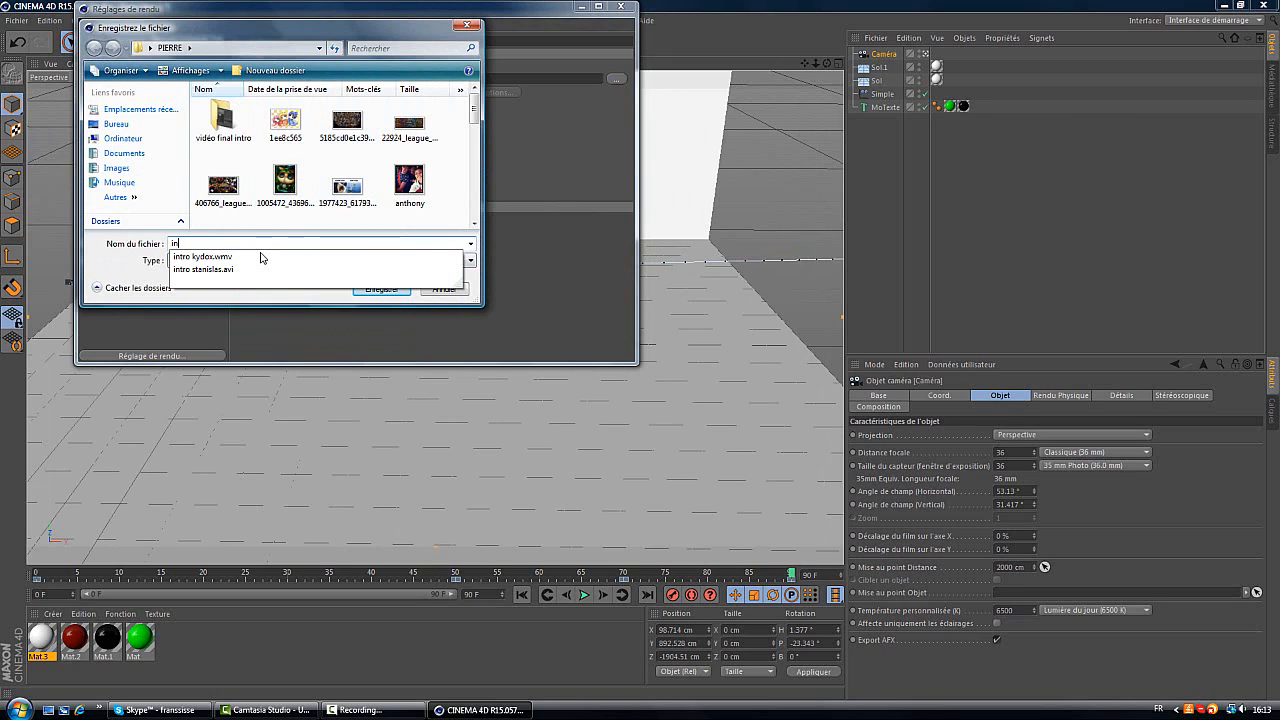
text(tro disparition)
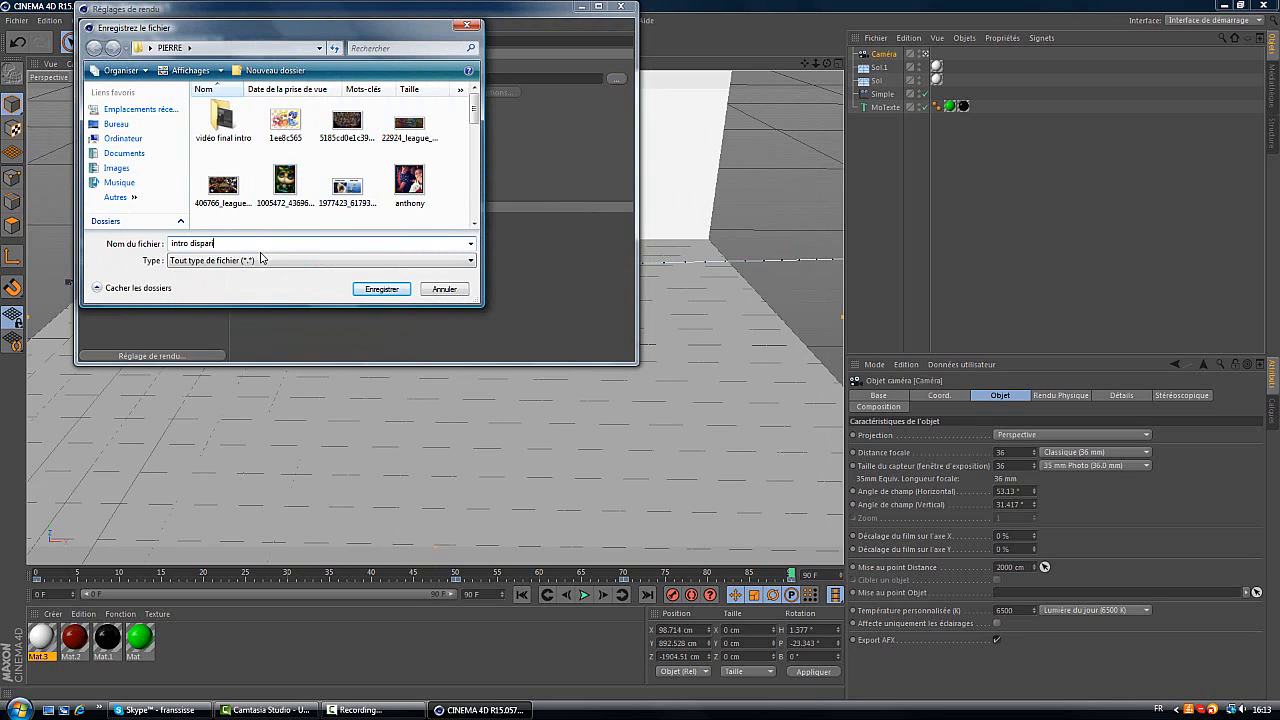
click(380, 288)
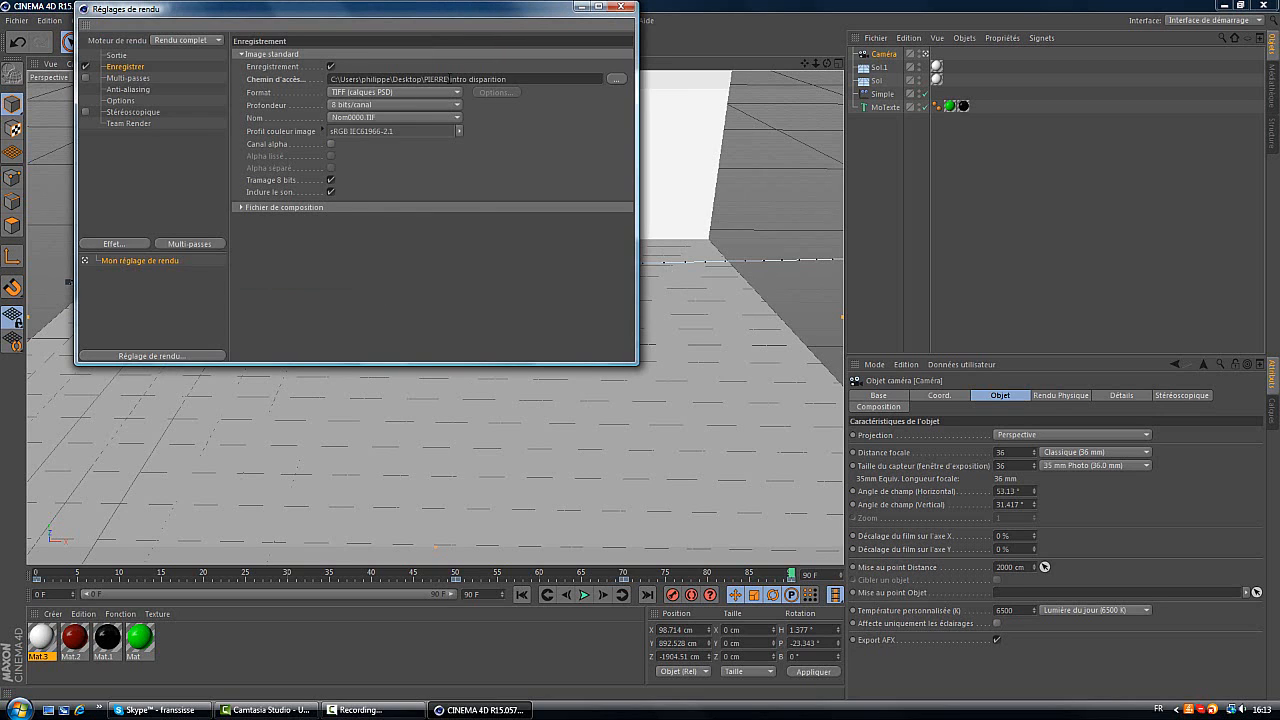
click(356, 93)
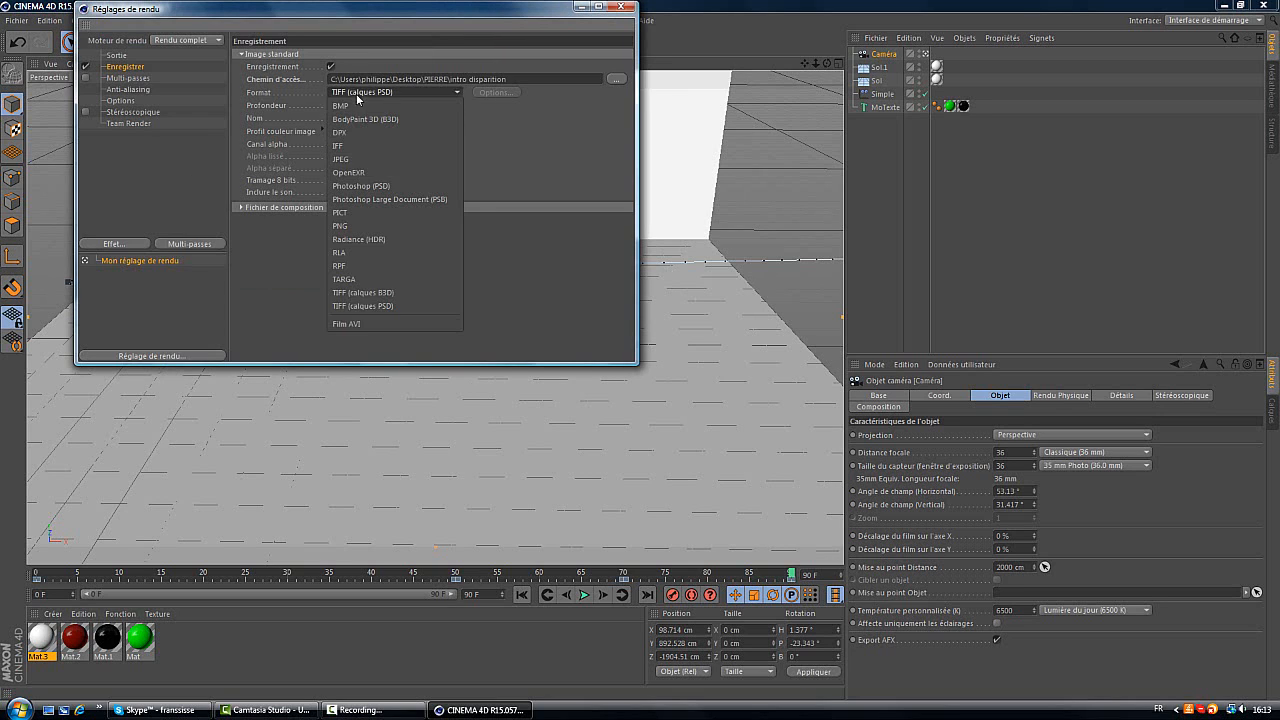
click(358, 328)
Set the render anti-aliasing to Au mieux, keep the Image fixe filter, and close the render settings.
click(143, 78)
click(143, 90)
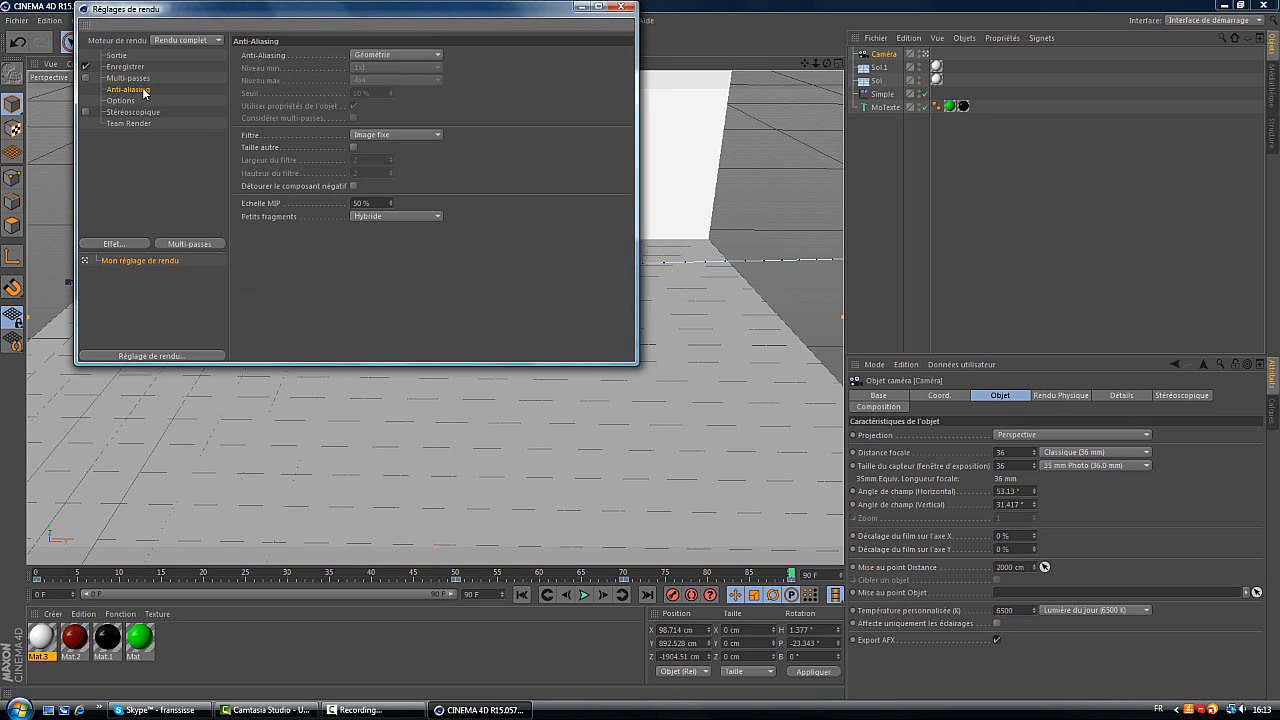
click(396, 54)
click(396, 67)
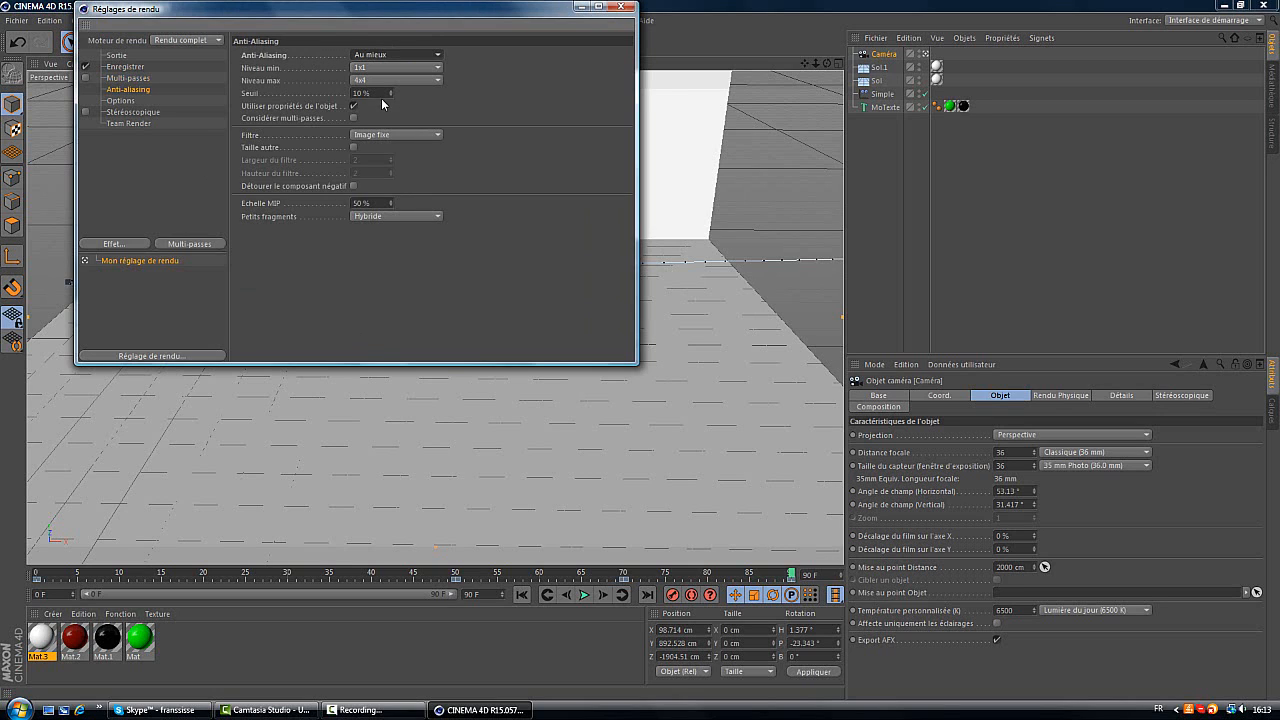
click(383, 135)
click(358, 224)
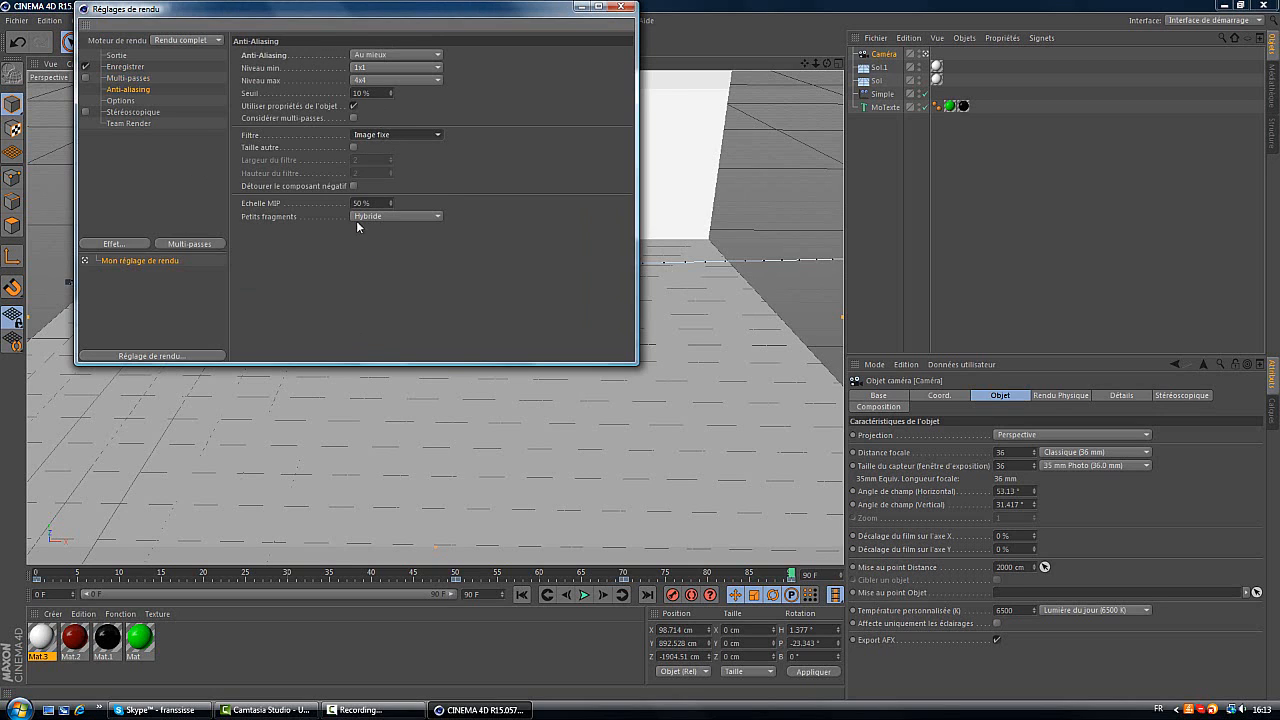
click(140, 102)
click(148, 123)
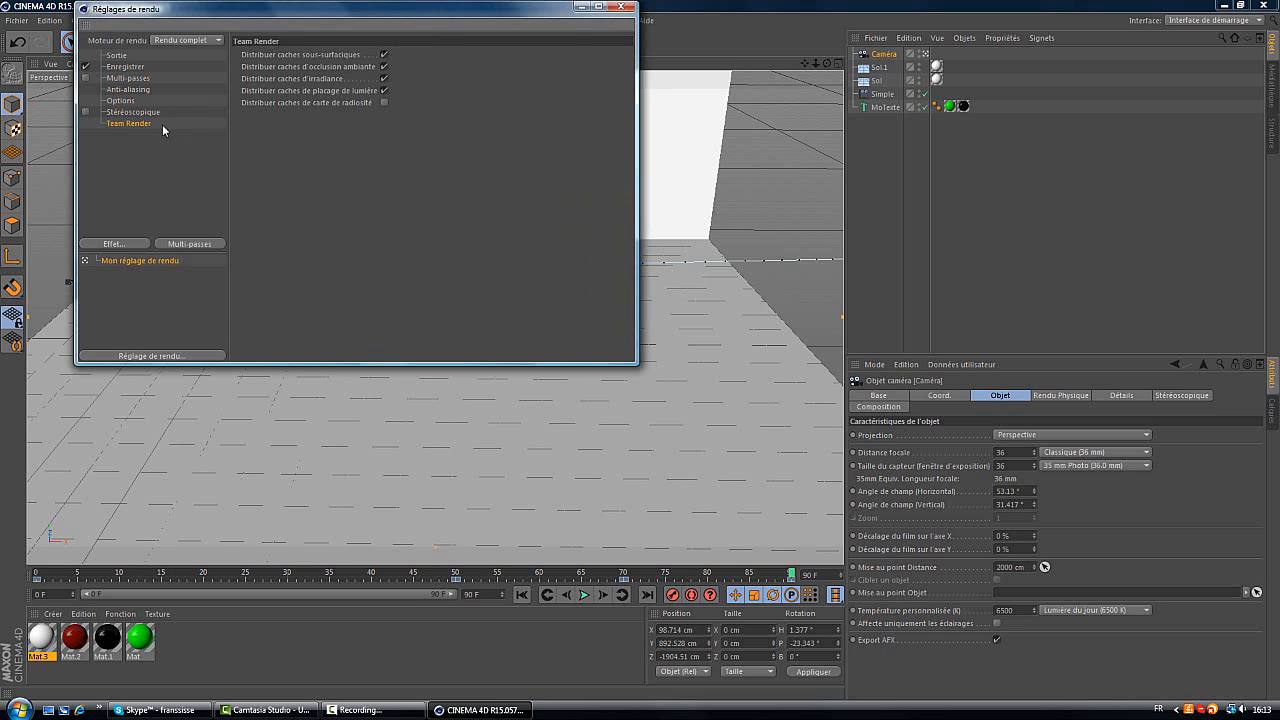
click(621, 10)
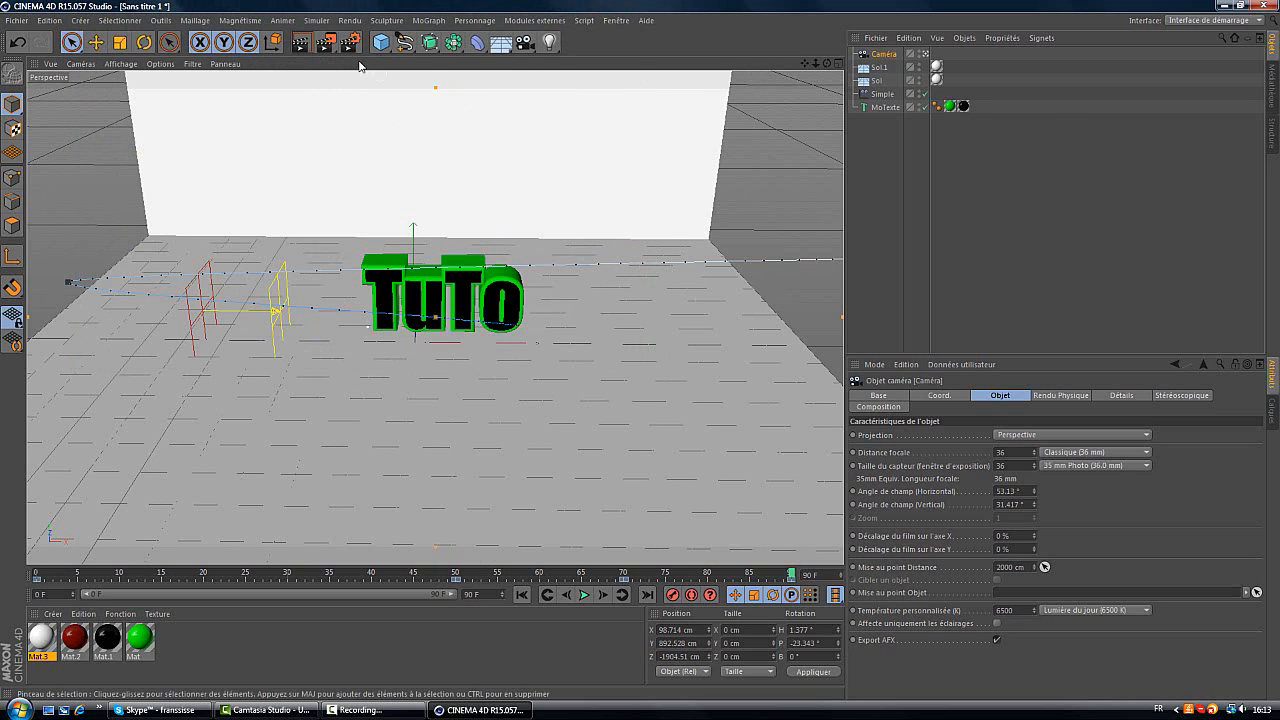
Test-render the current frame in the picture viewer and set the render's frame range to Toutes les images.
click(326, 42)
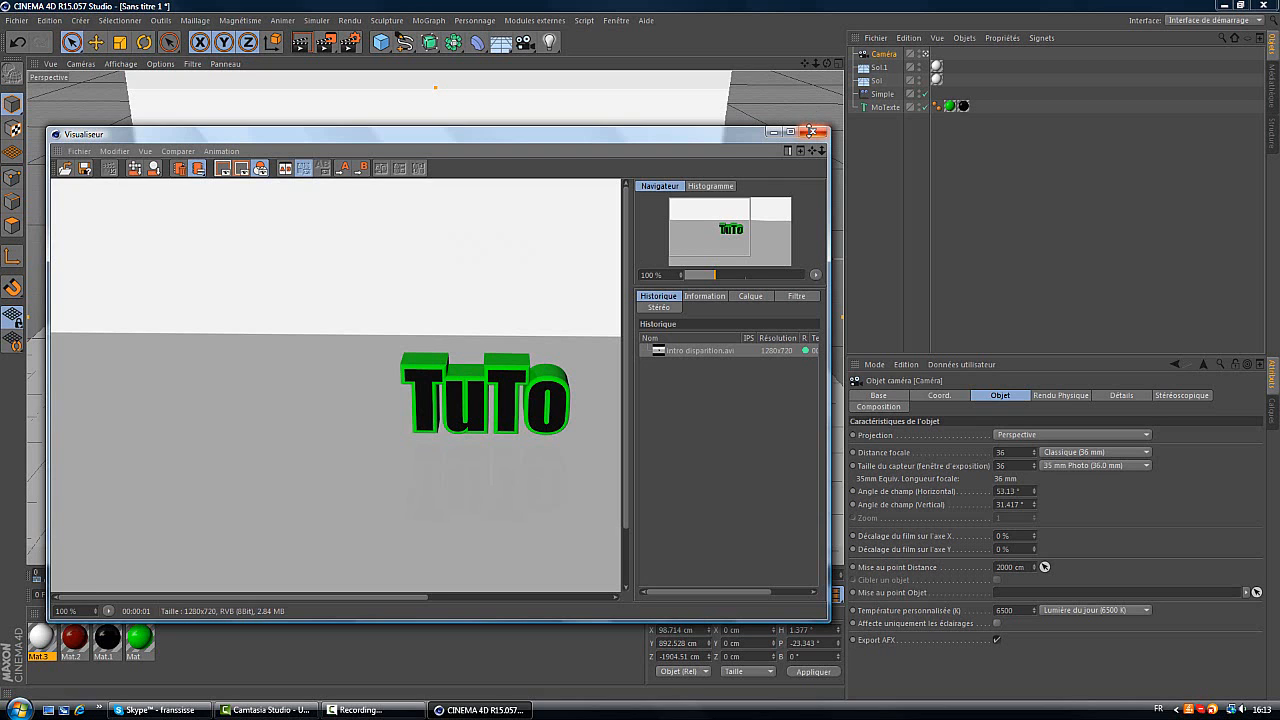
click(818, 131)
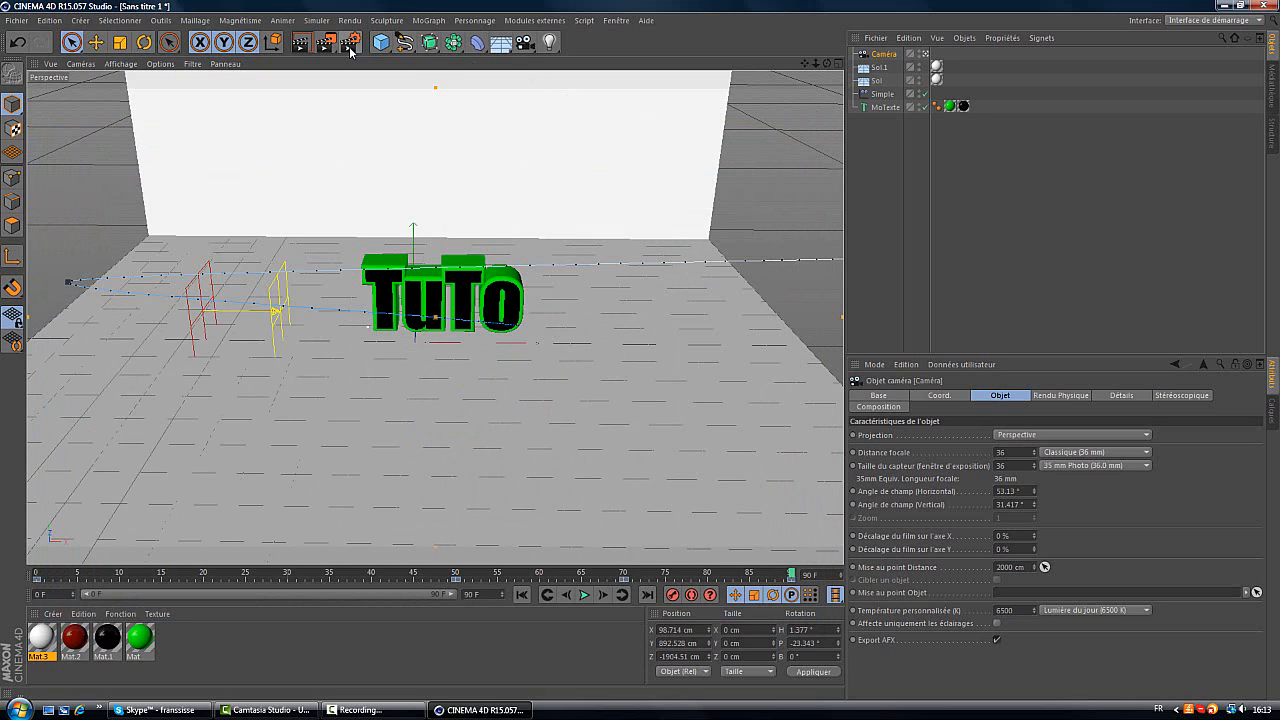
click(349, 46)
click(118, 56)
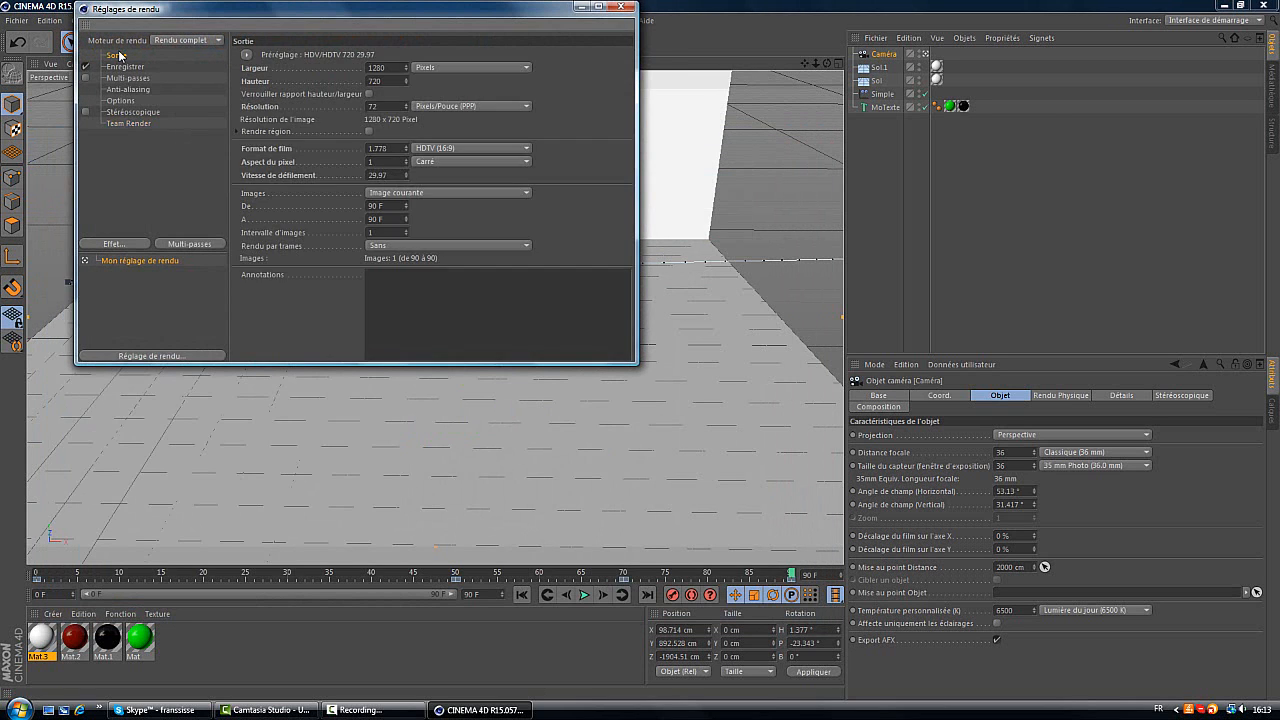
click(488, 191)
click(439, 230)
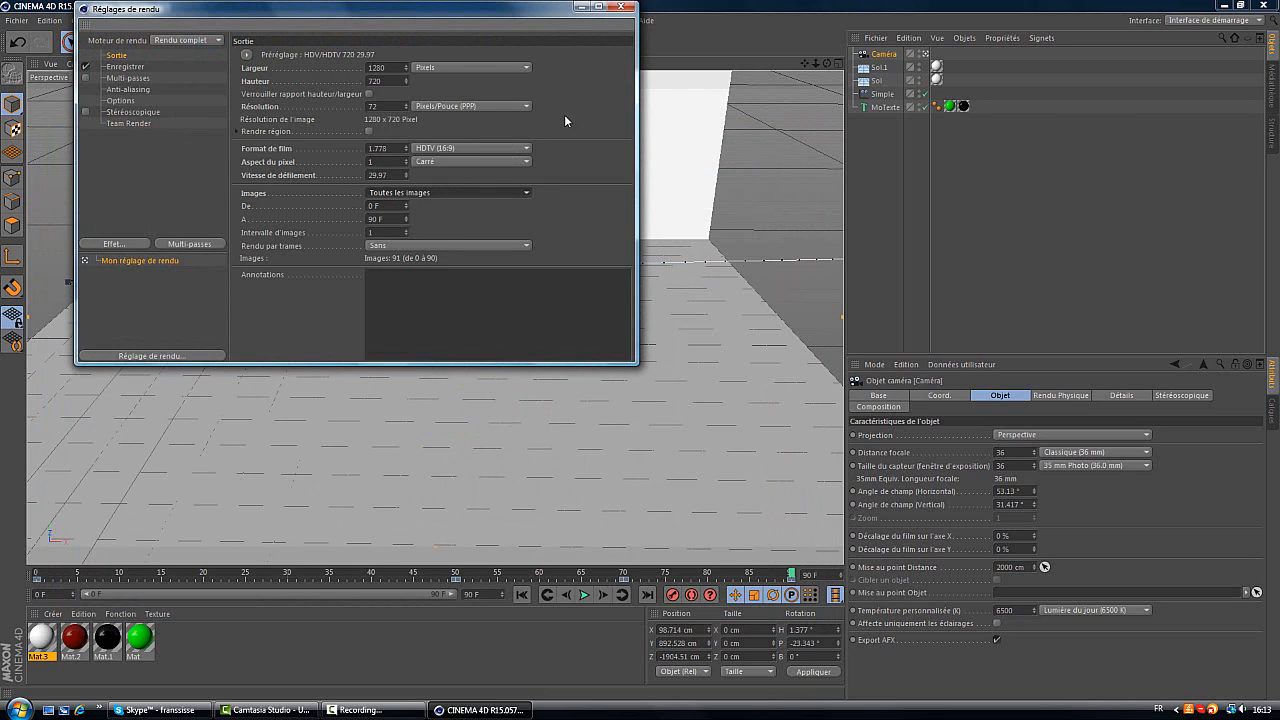
click(624, 8)
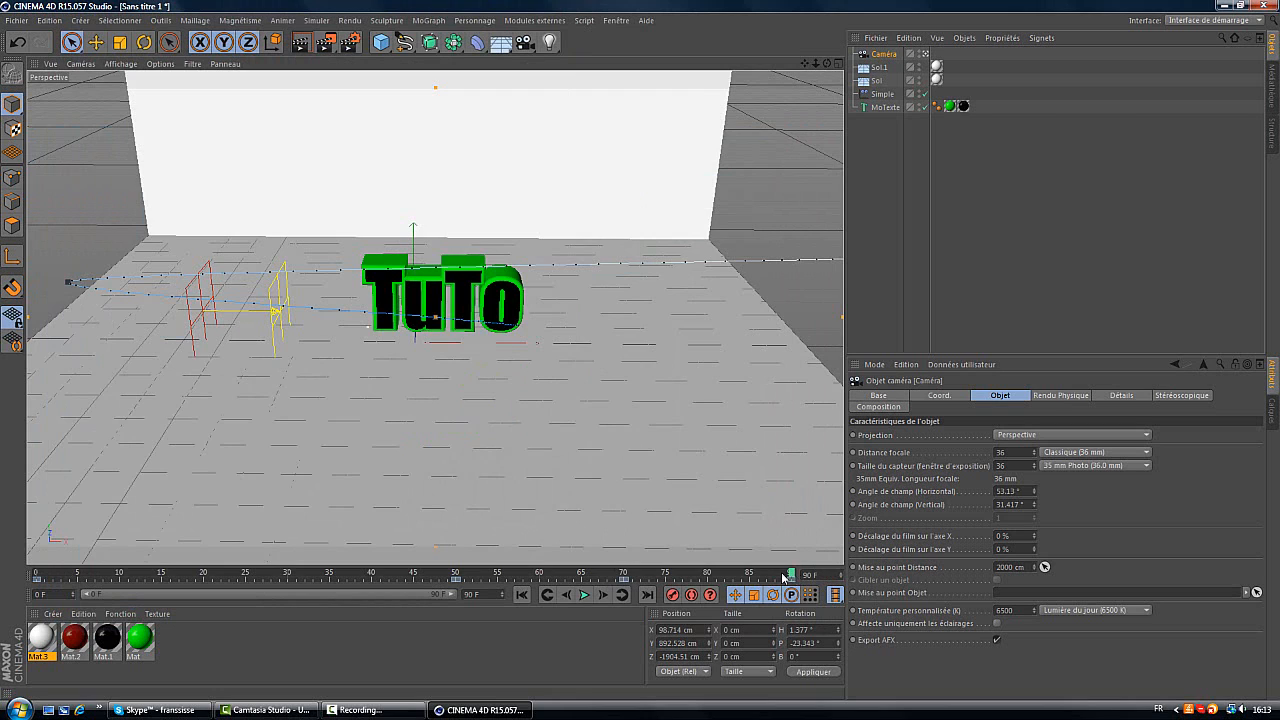
Return the timeline to frame 0 and set the render's frame range to Image courante.
drag(785, 577, 37, 577)
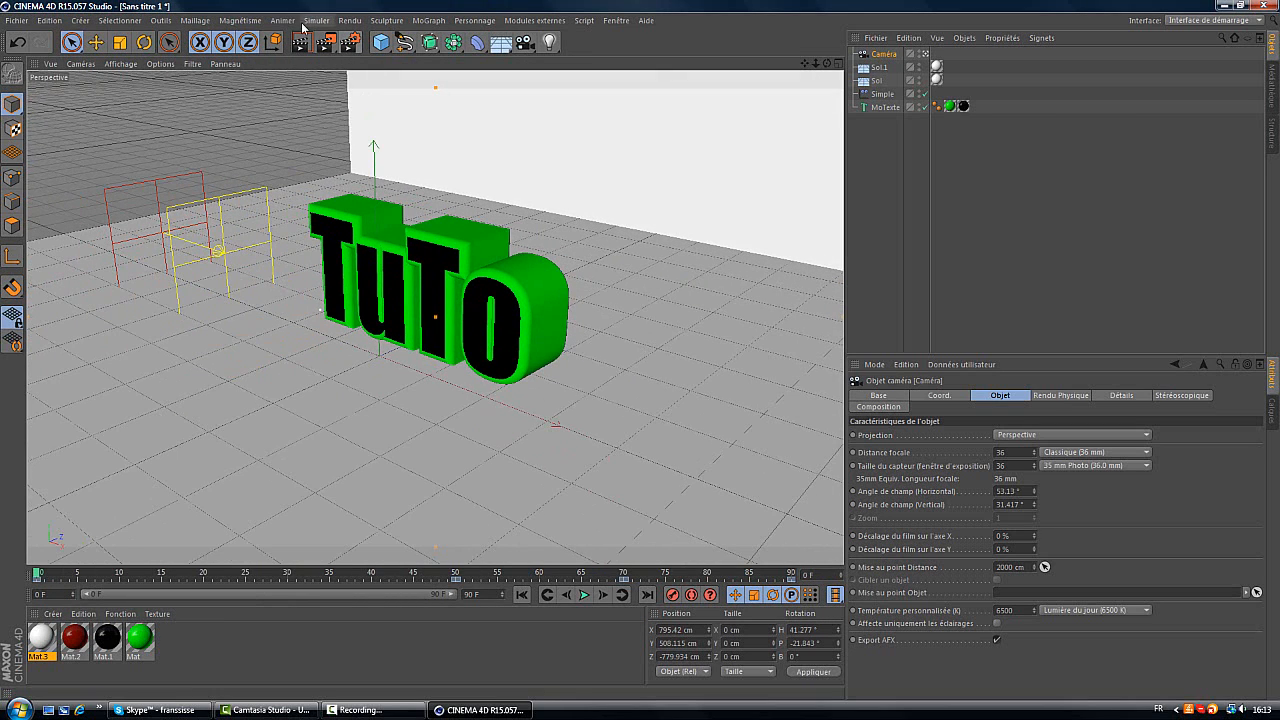
click(357, 38)
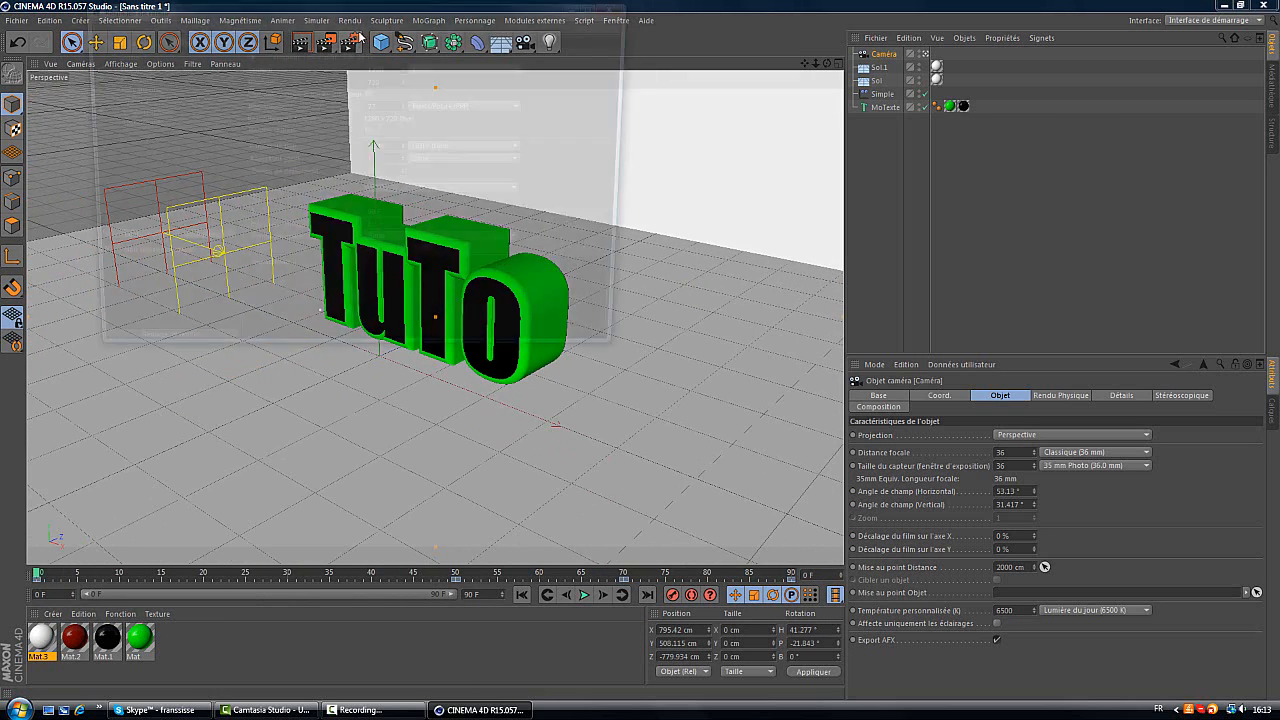
click(417, 194)
click(413, 206)
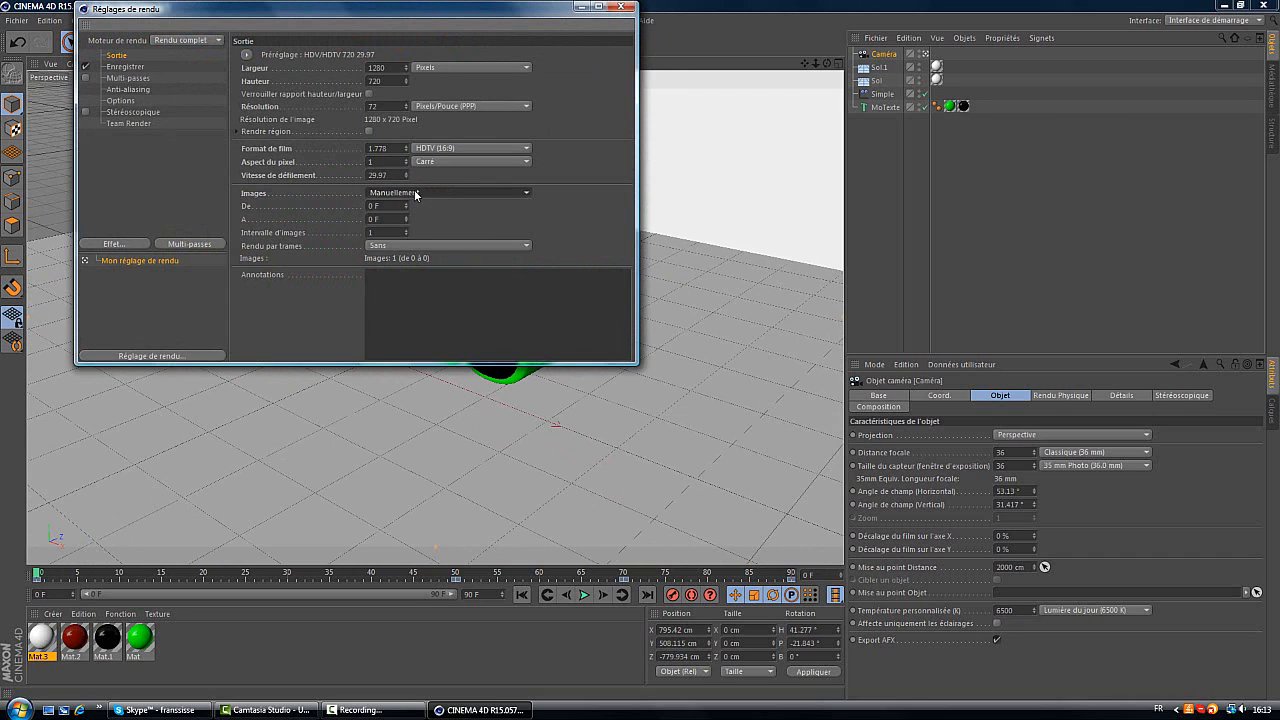
click(416, 194)
click(413, 204)
click(649, 207)
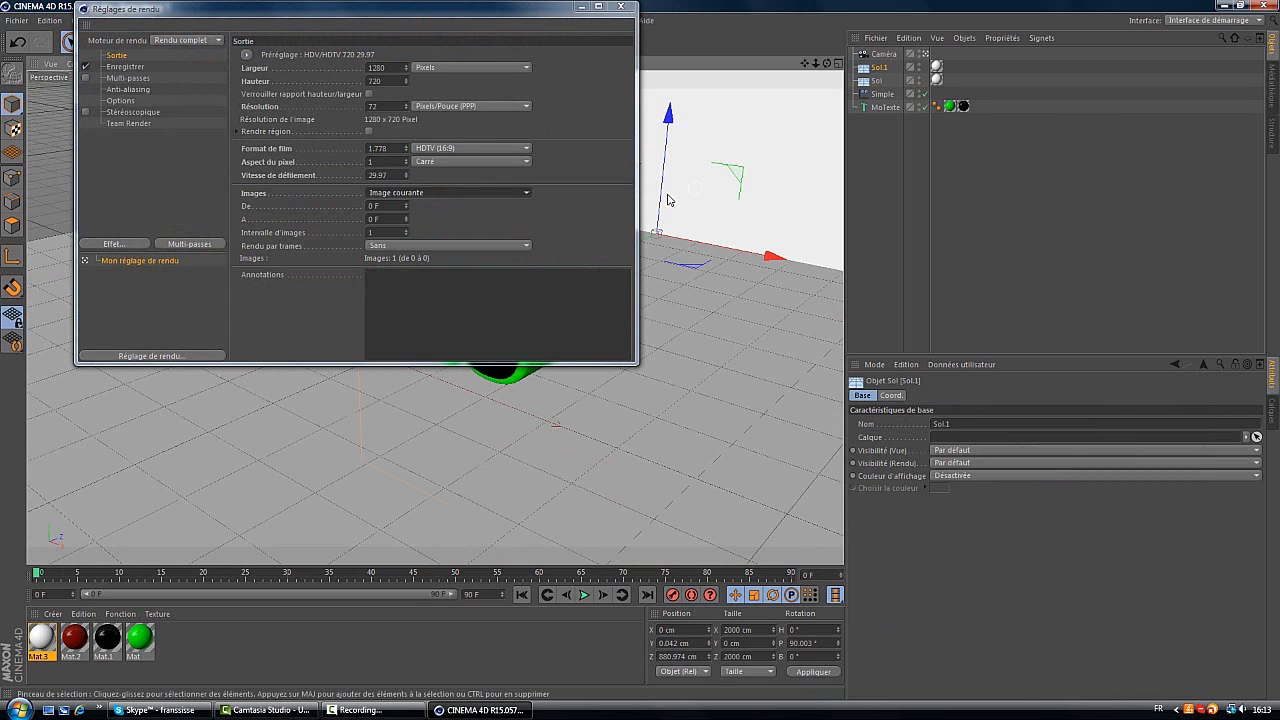
click(621, 6)
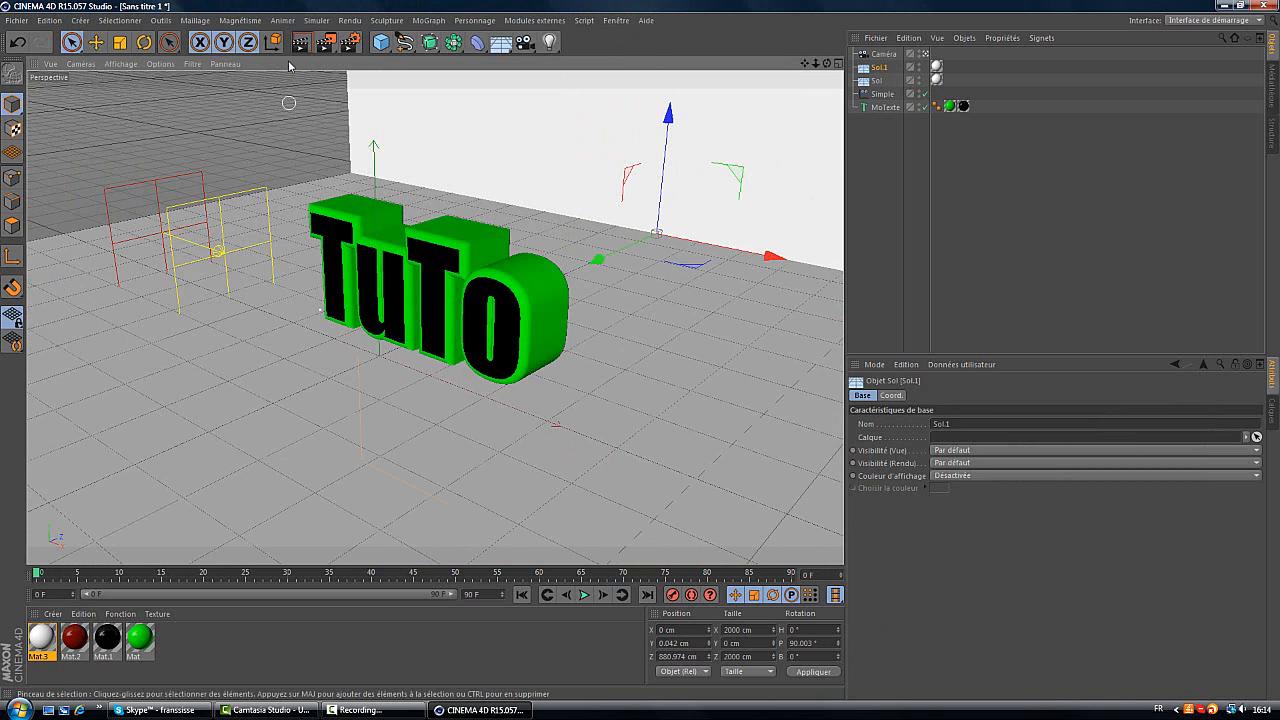
Render to the picture viewer, overwriting the existing intro disparition.avi file.
click(326, 41)
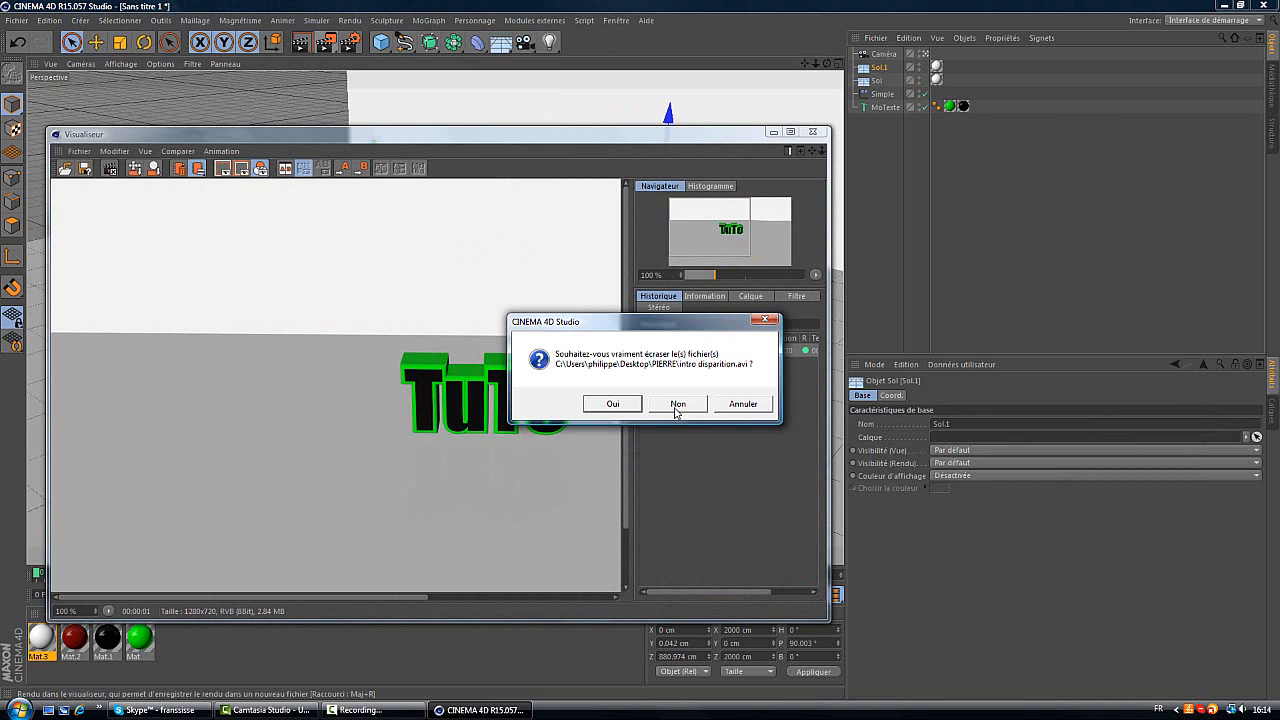
click(618, 405)
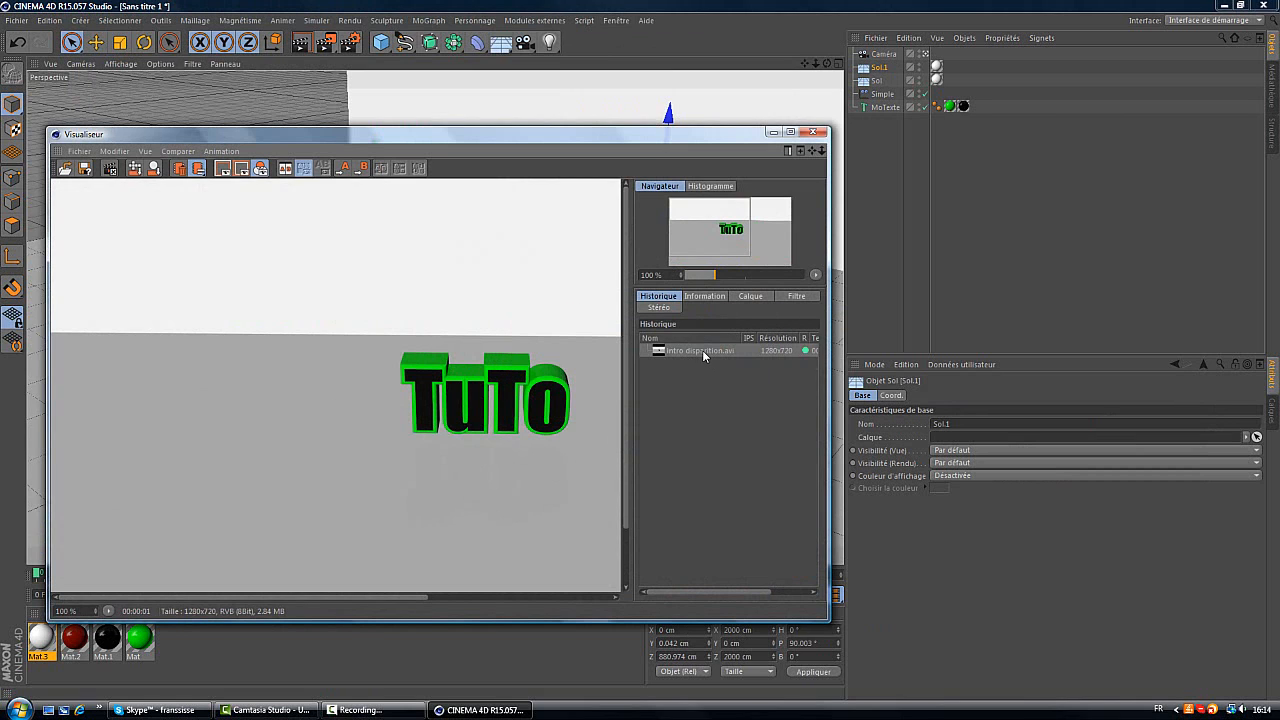
Delete the rendered intro disparition images from the picture viewer's history and close the viewer.
right_click(702, 350)
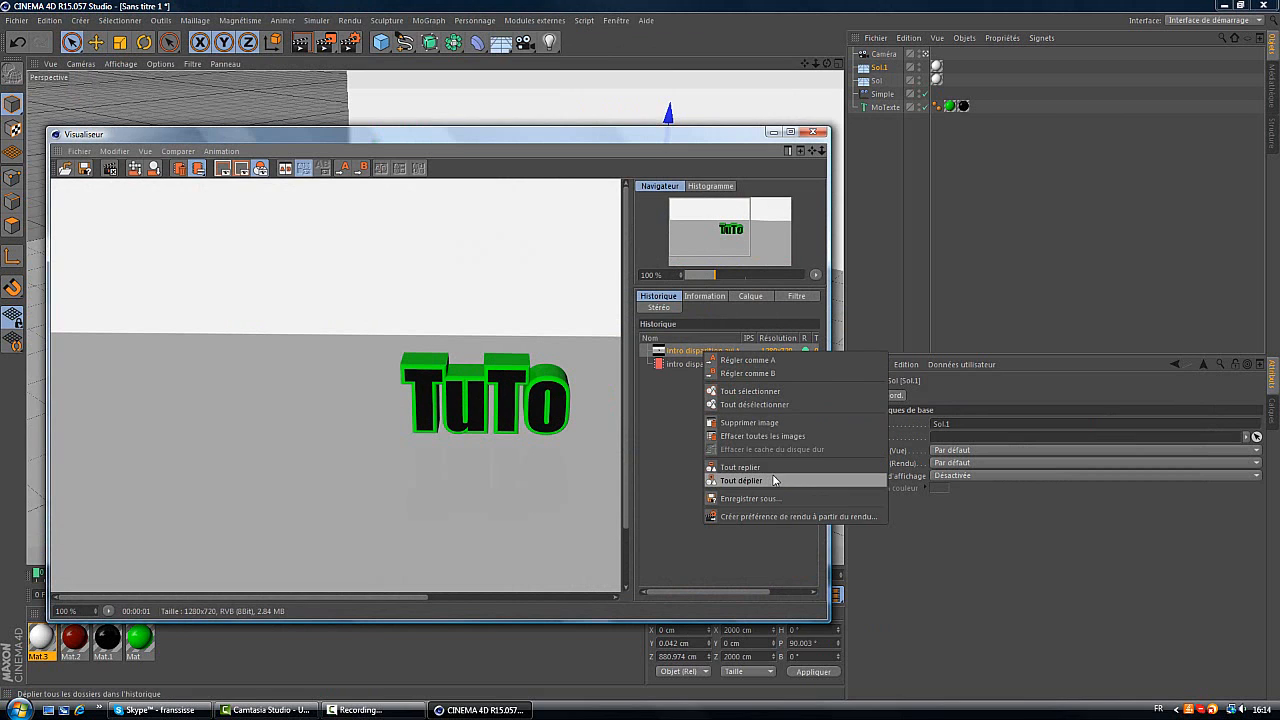
click(762, 424)
click(650, 397)
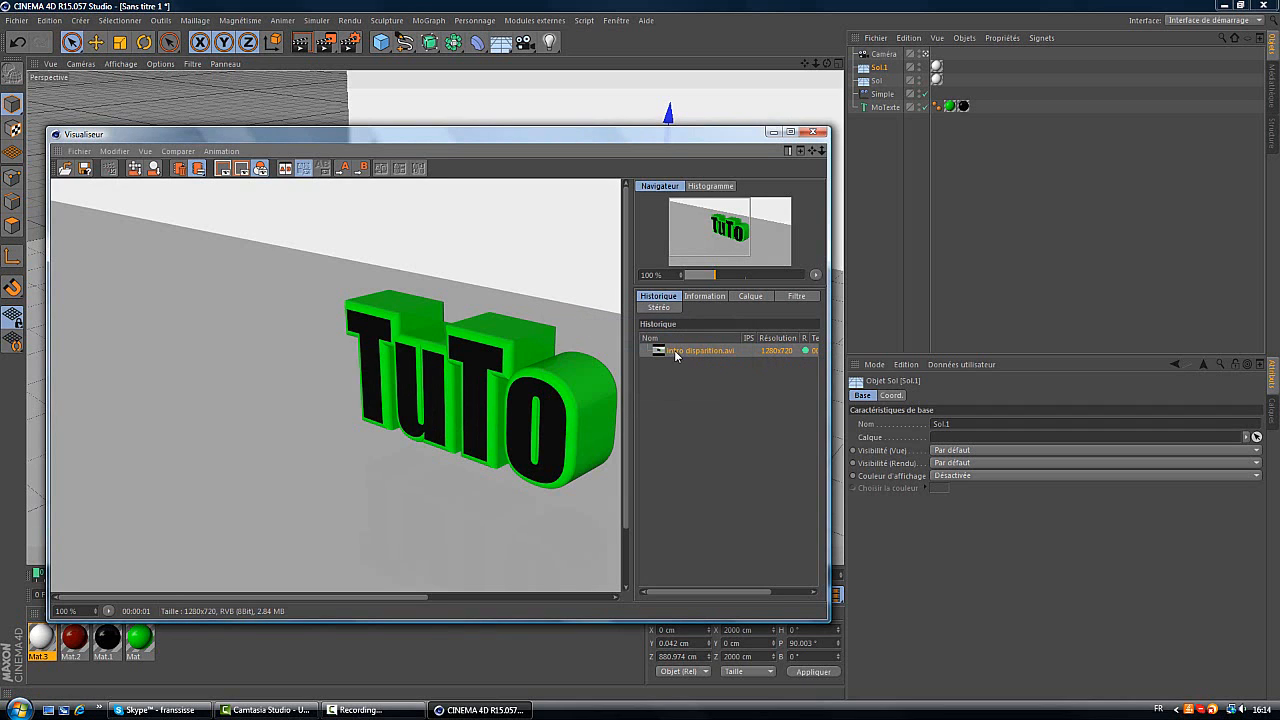
right_click(676, 355)
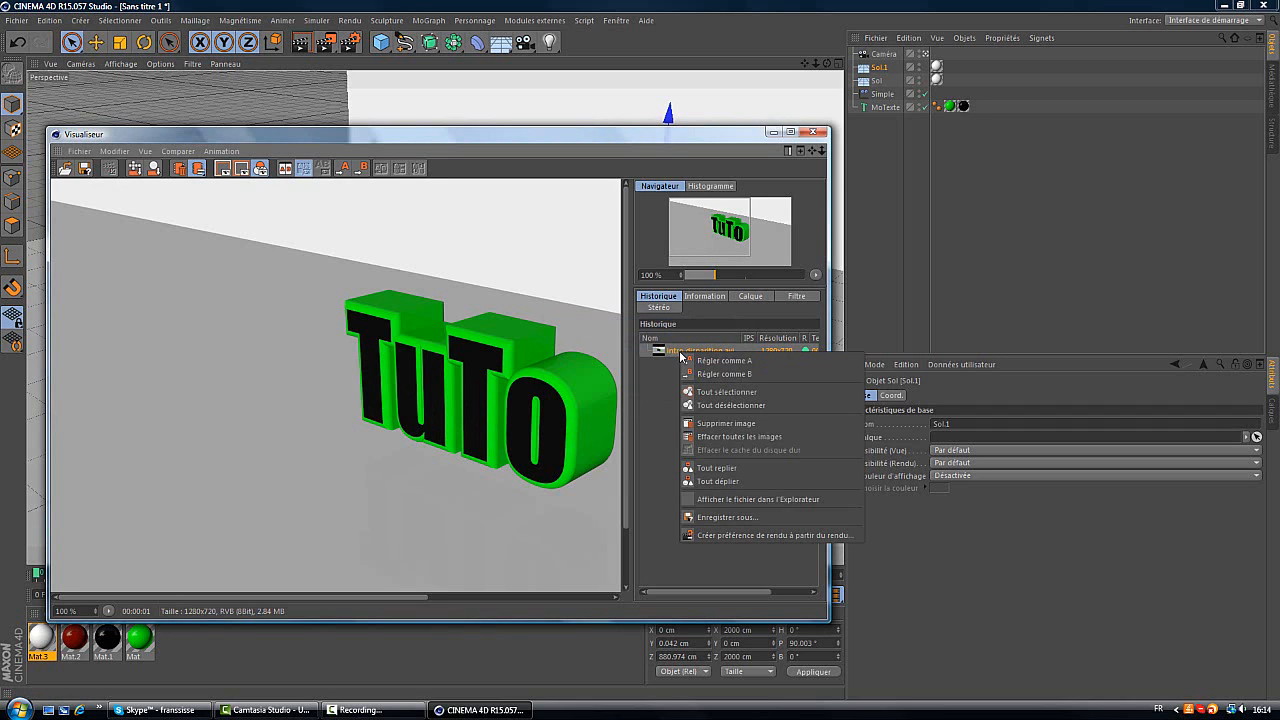
click(726, 424)
click(813, 131)
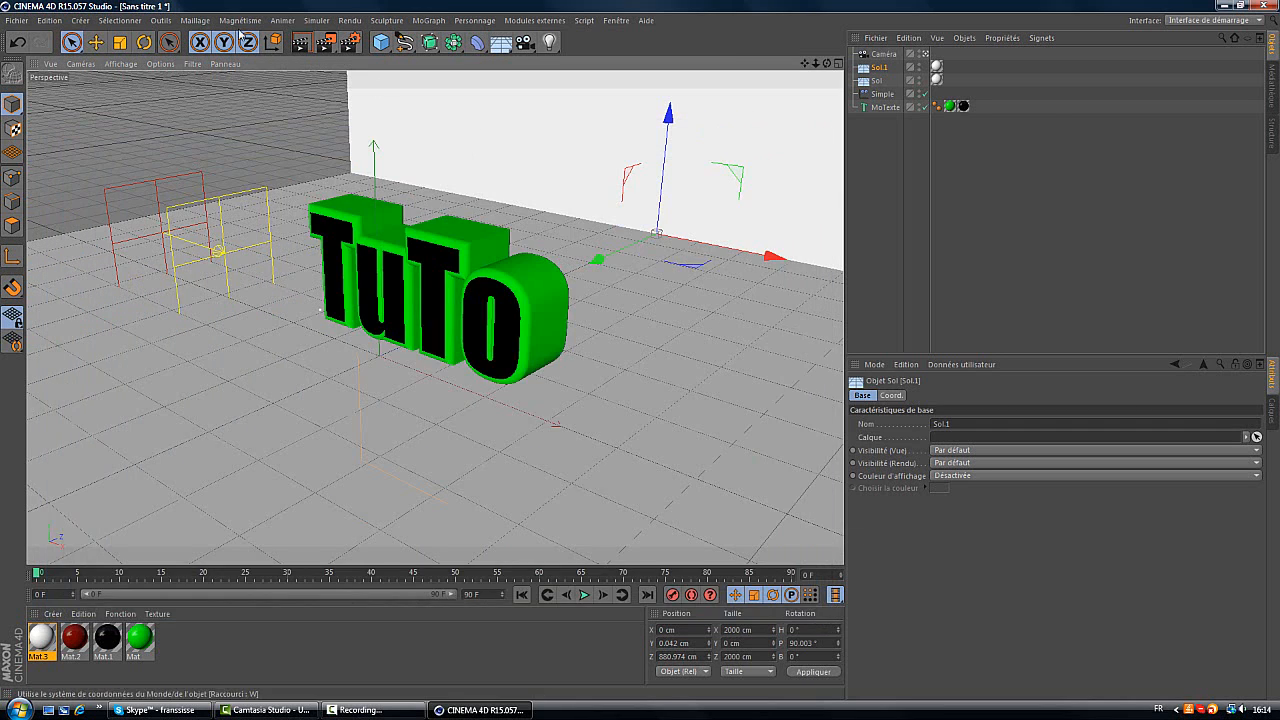
Set the render's frame range to Toutes les images and close the render settings.
click(357, 46)
click(461, 194)
click(438, 233)
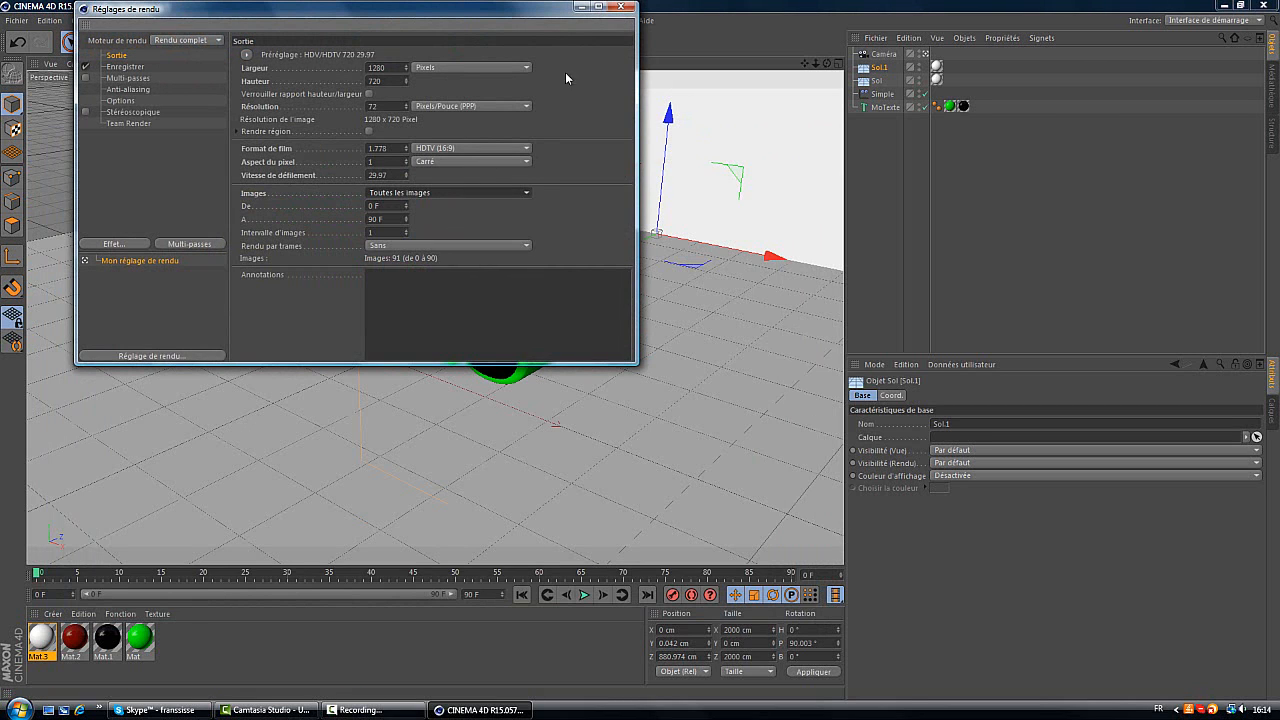
click(624, 7)
Play back the text and camera animation in the perspective view, then stop it.
click(666, 268)
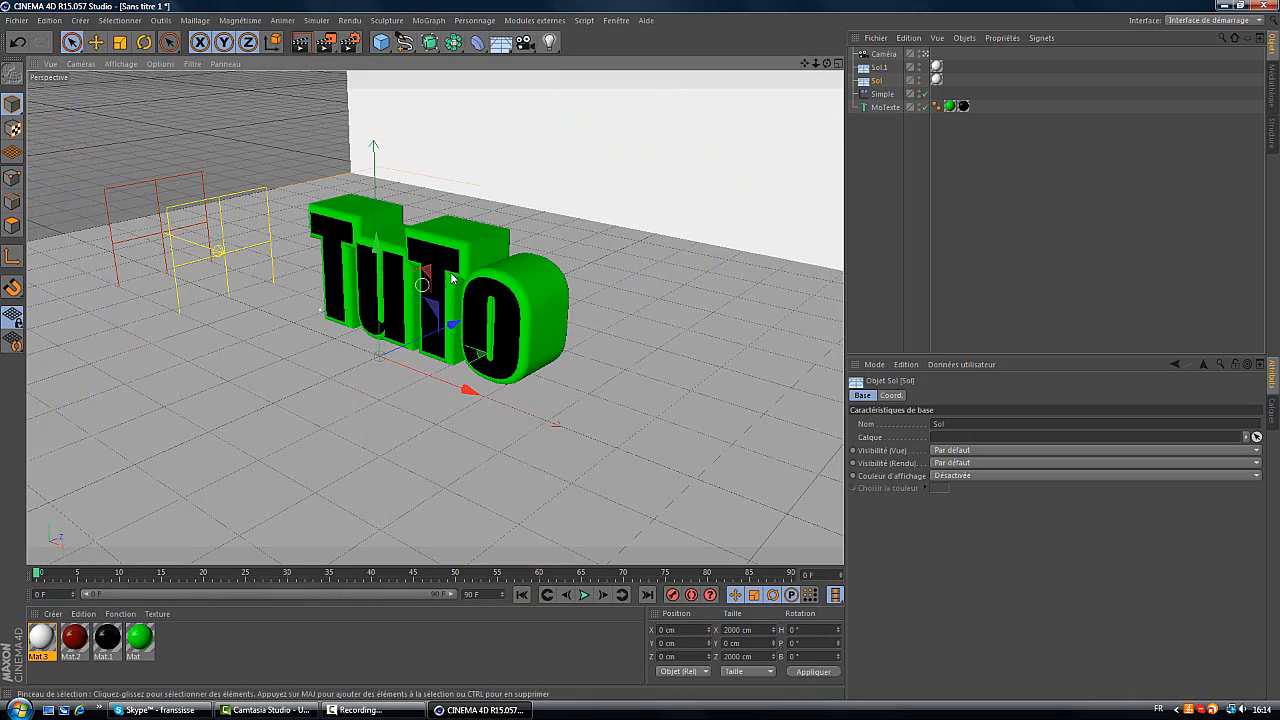
click(584, 595)
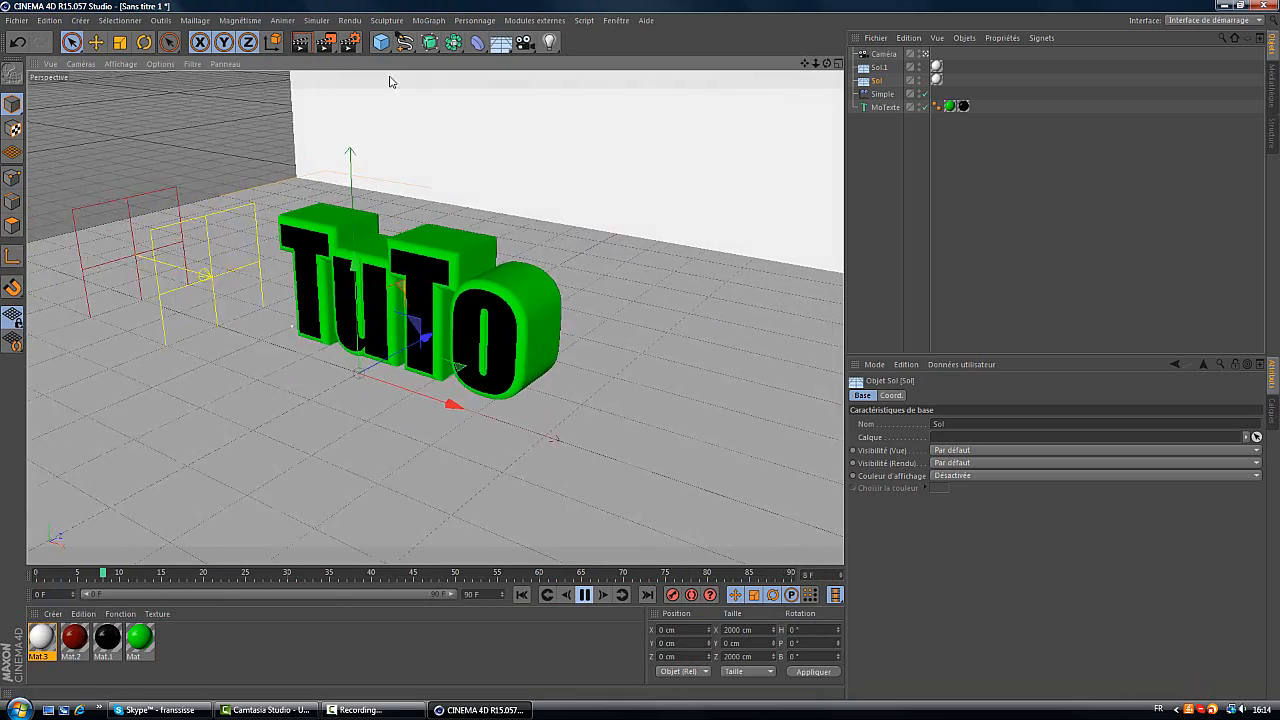
click(584, 595)
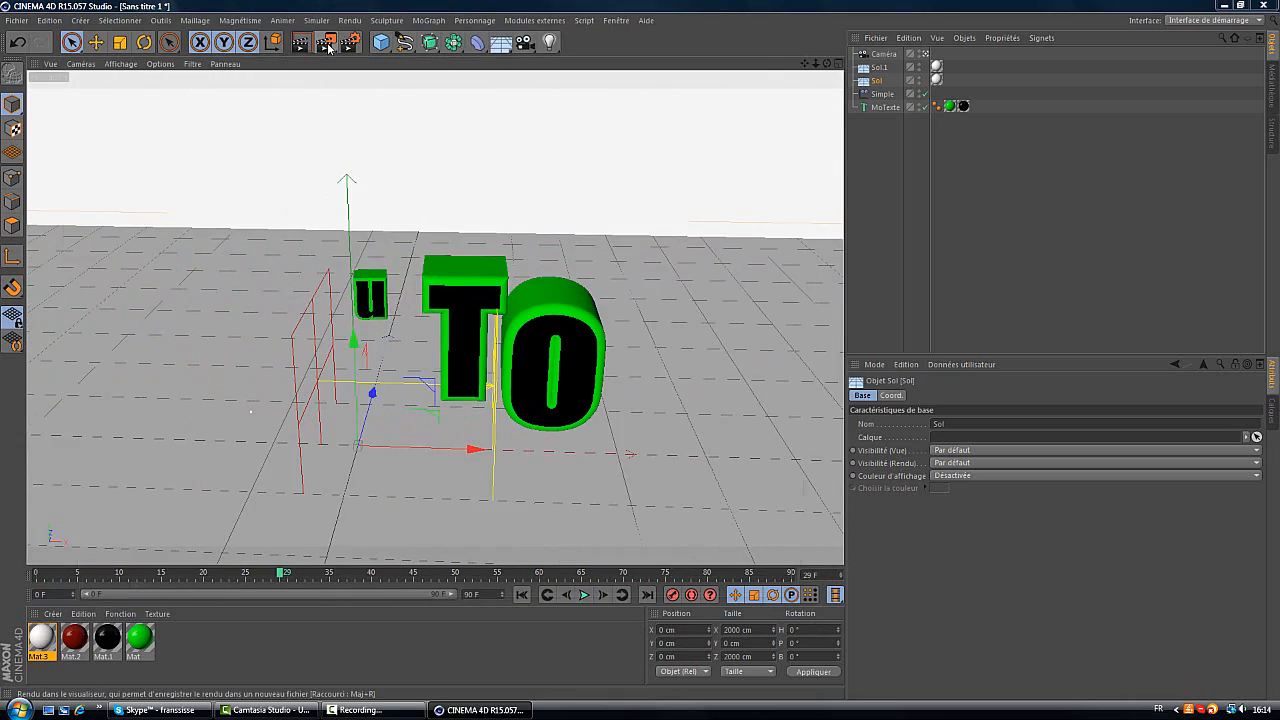
Render the full intro disparition animation to the picture viewer.
click(327, 44)
click(620, 403)
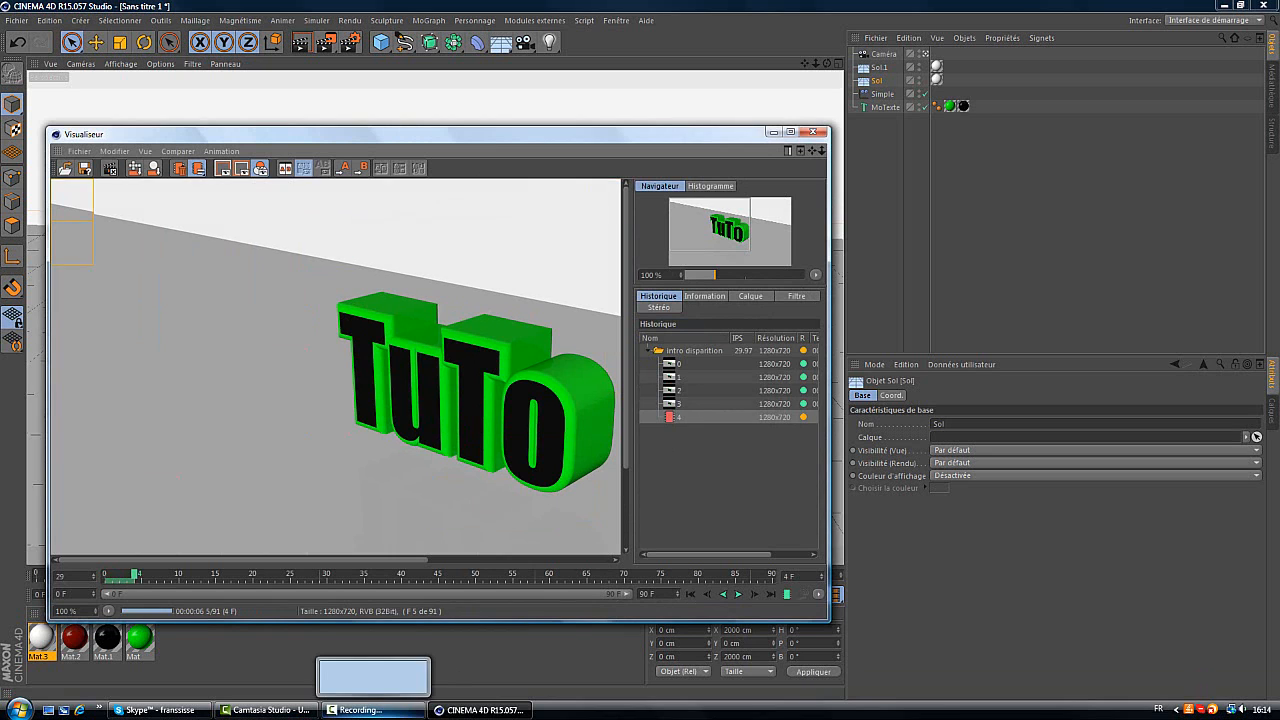
click(372, 710)
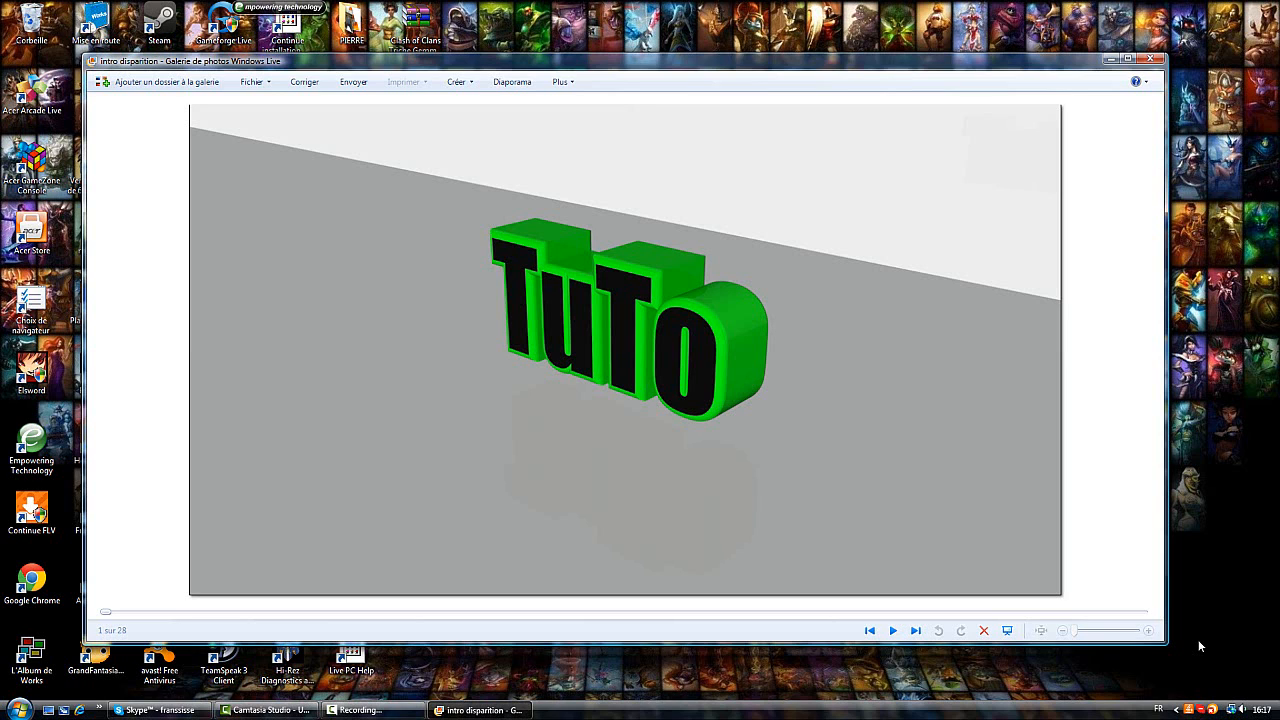
Play the rendered intro disparition video in Windows Live Photo Gallery.
click(893, 631)
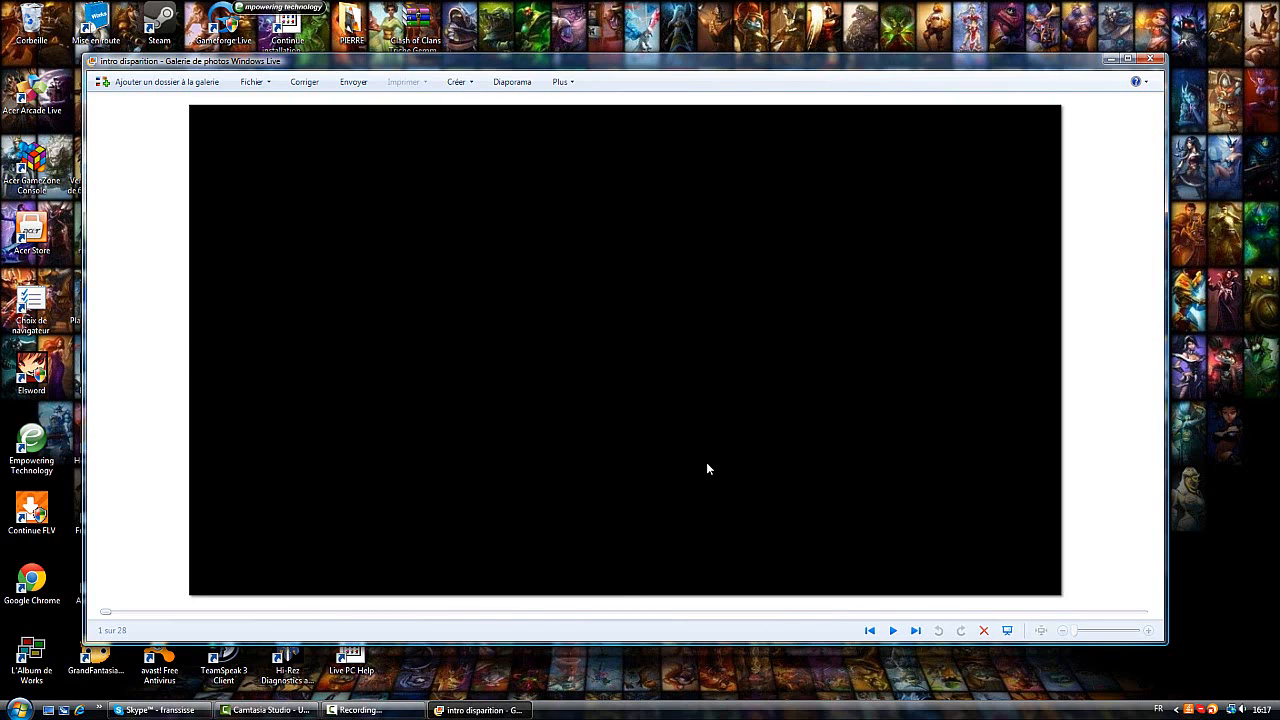
click(894, 632)
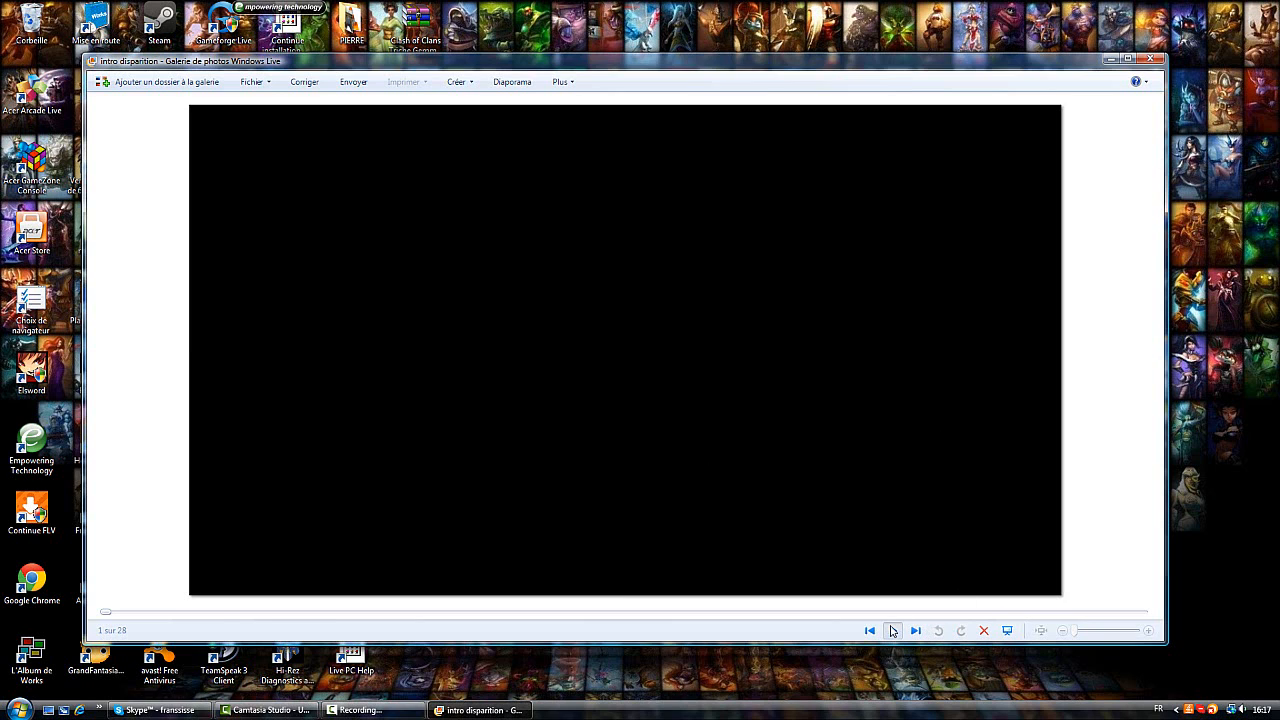